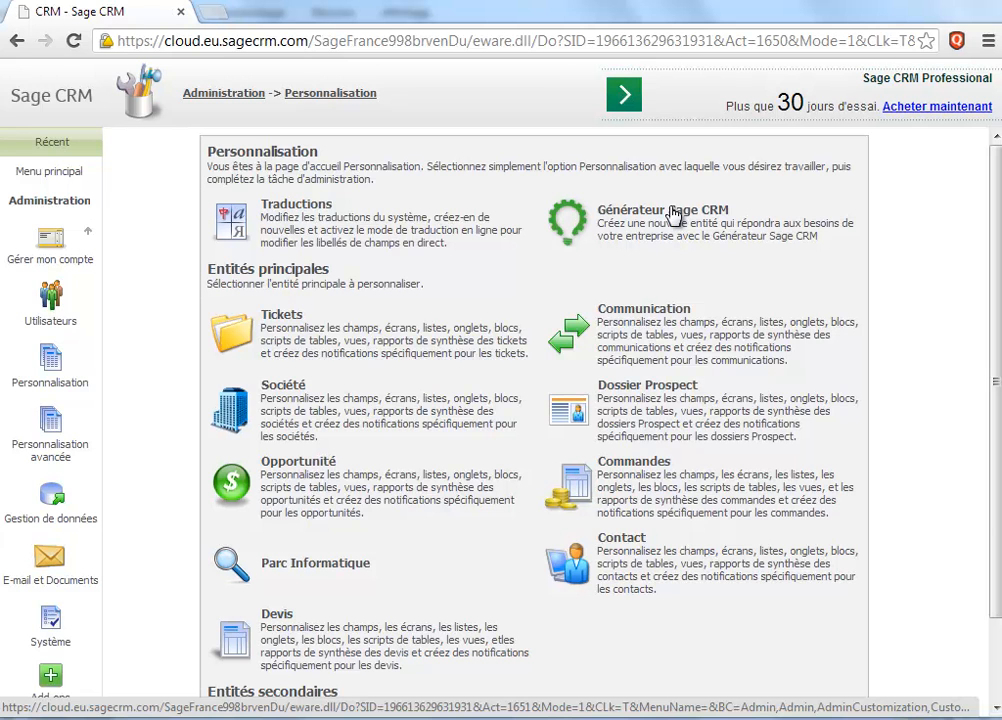
- Start a new entity in the Générateur Sage CRM named "Contrat Assusrance", with the plural name "Contrats Assusrance"
left_click(673, 212)
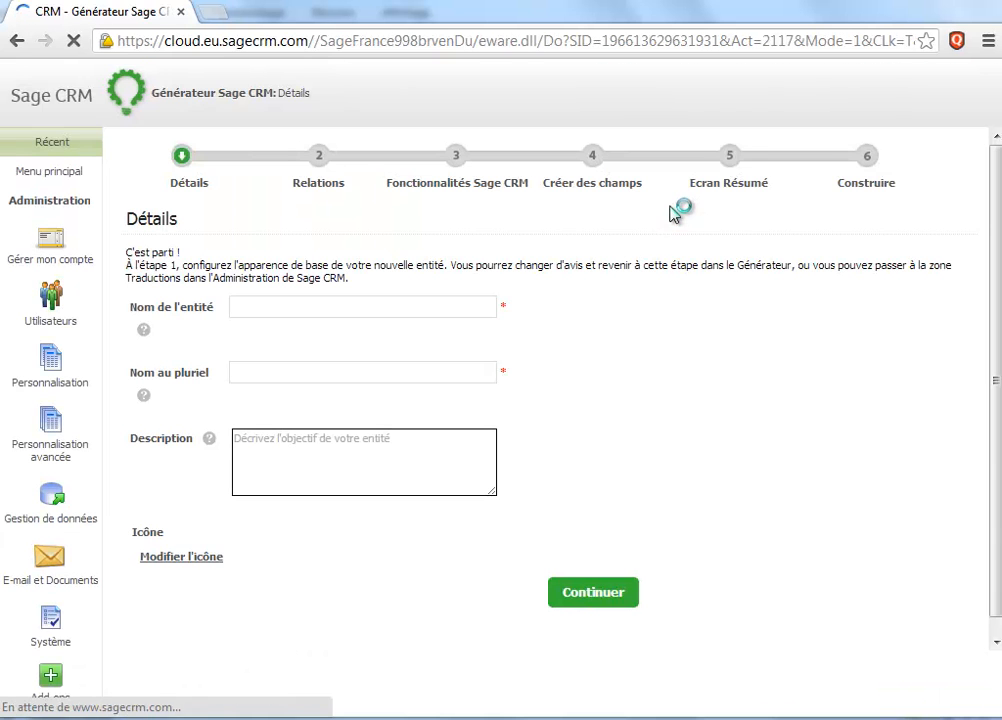
left_click(320, 300)
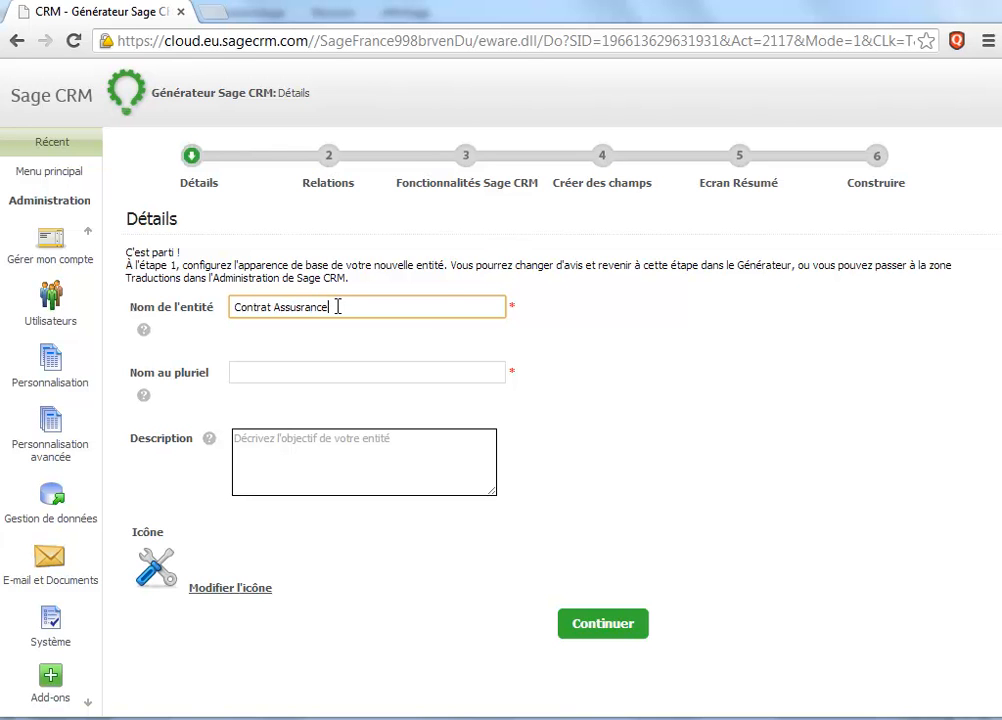
left_click_drag(338, 307, 137, 300)
key("ctrl+c")
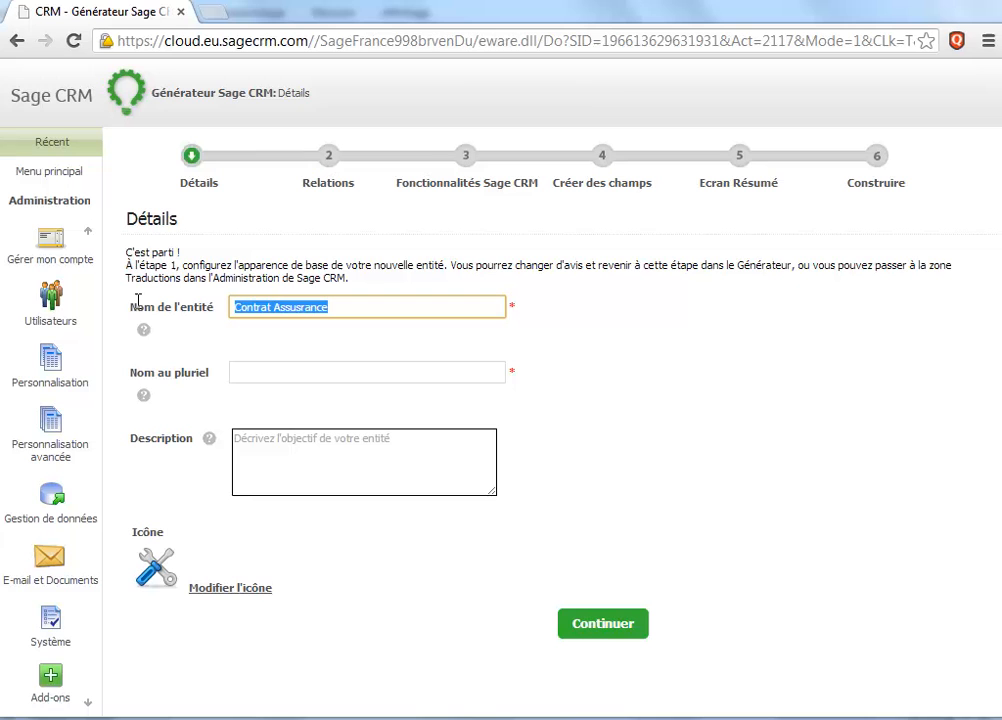
left_click(252, 377)
key("ctrl+v")
type("s")
- Describe the entity as "Contrat Assusrance" and give it the checklist-with-pencil icon, completing the Détails stage
left_click(268, 440)
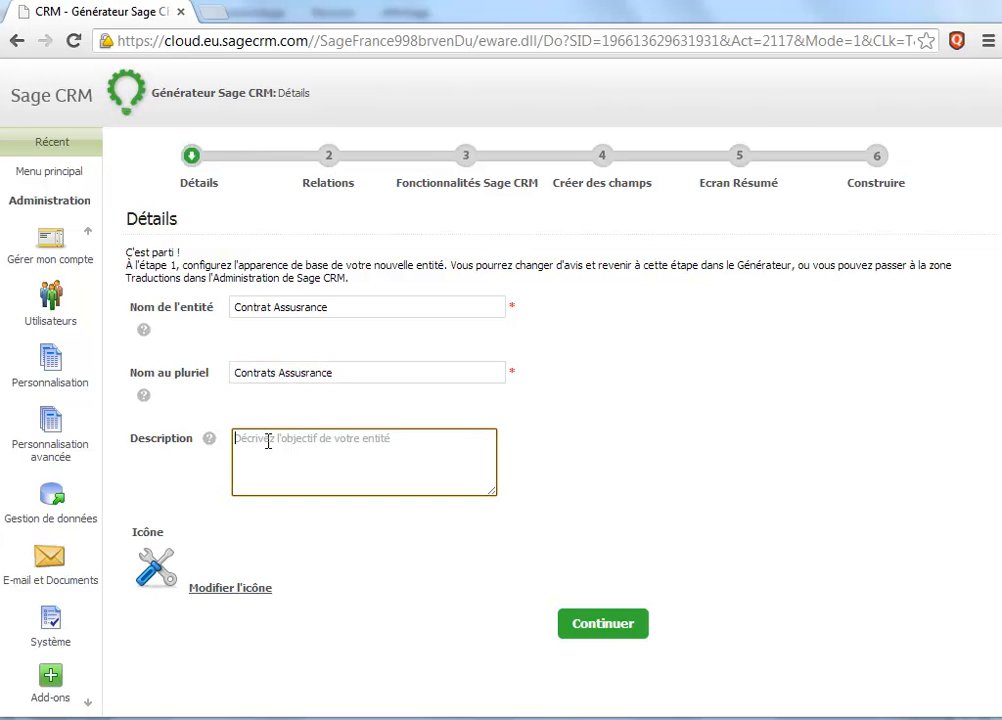
key("ctrl+v")
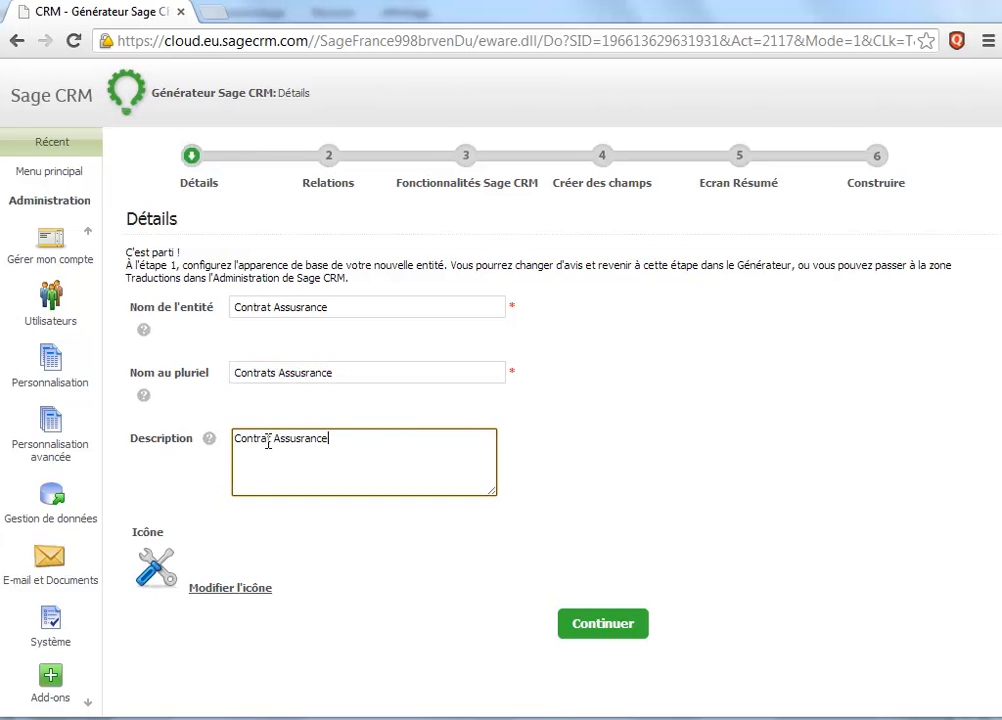
left_click(214, 590)
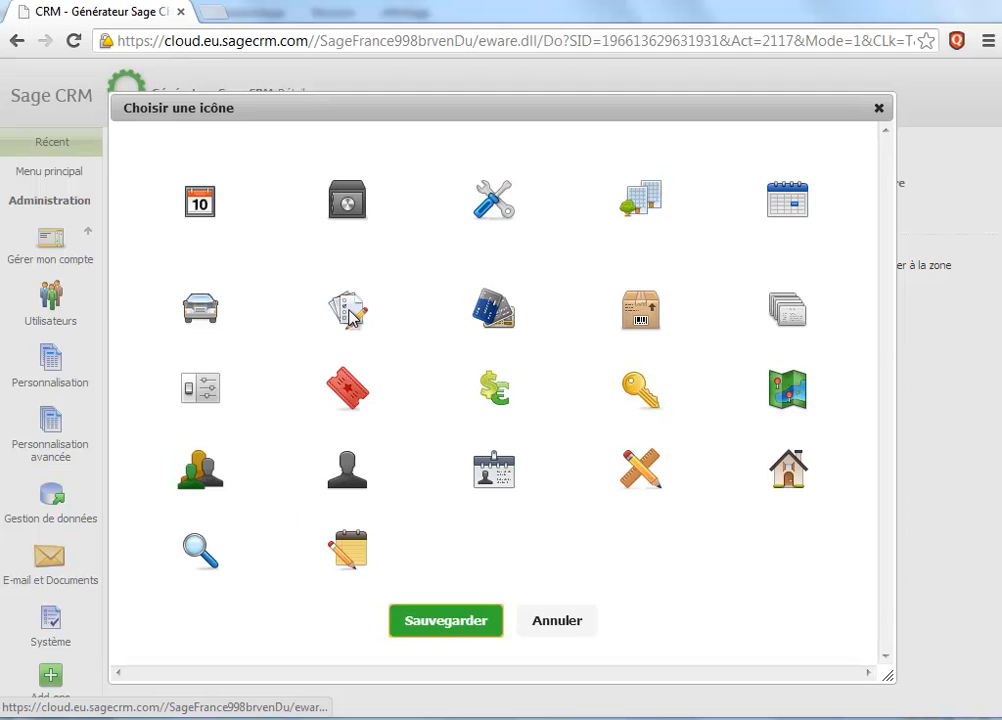
left_click(450, 627)
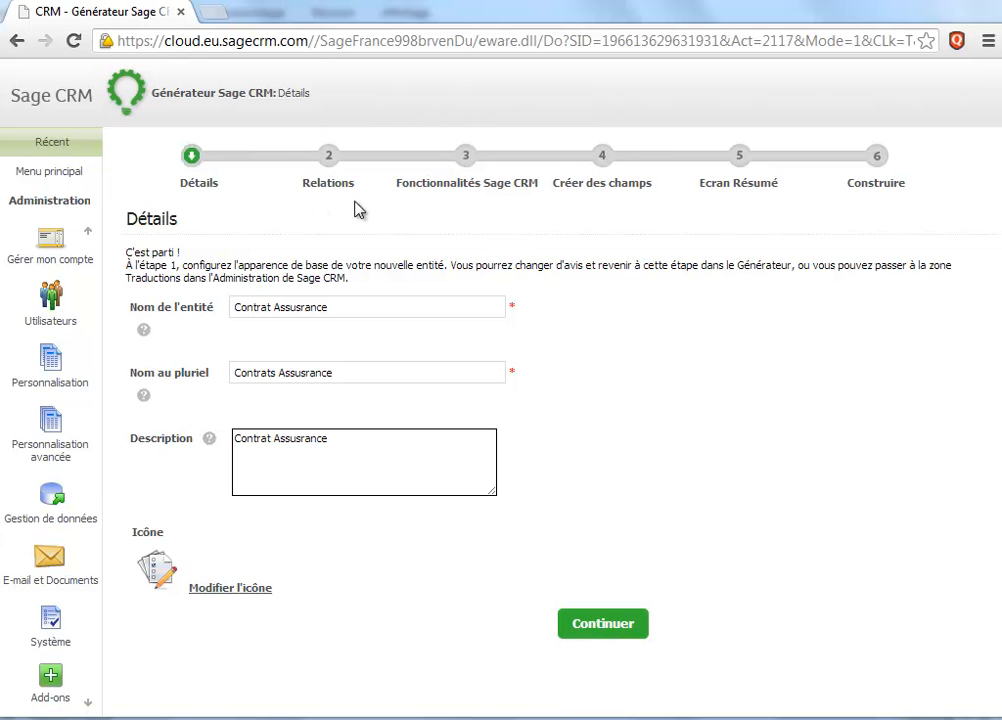
left_click(601, 626)
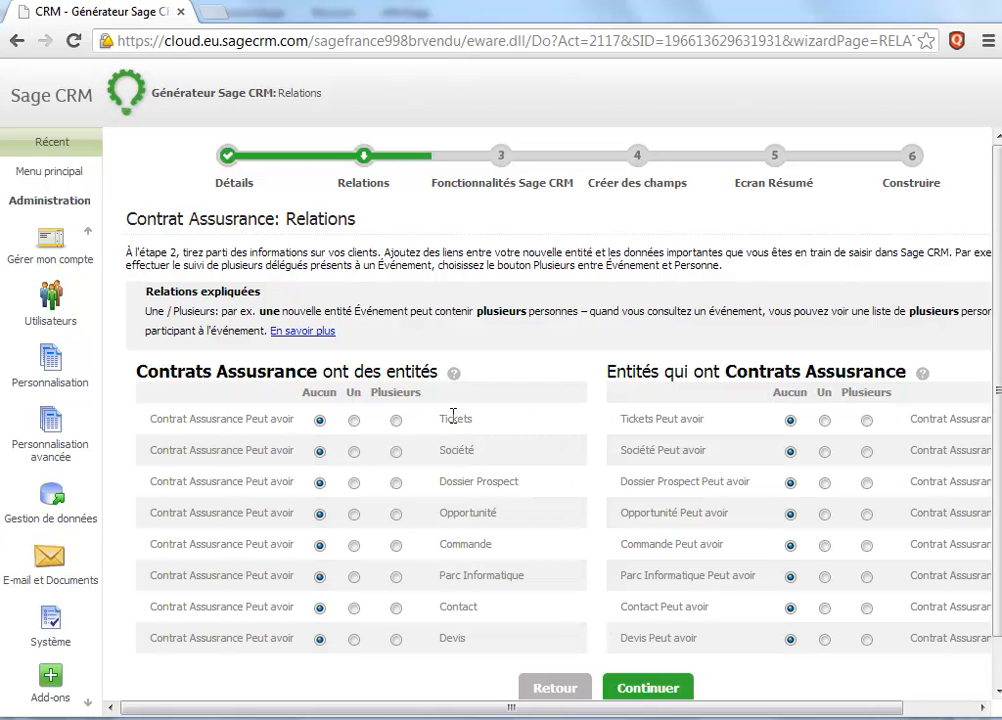
- Define that a Contrat Assusrance can have several Tickets, one Société and one Opportunité
left_click(396, 422)
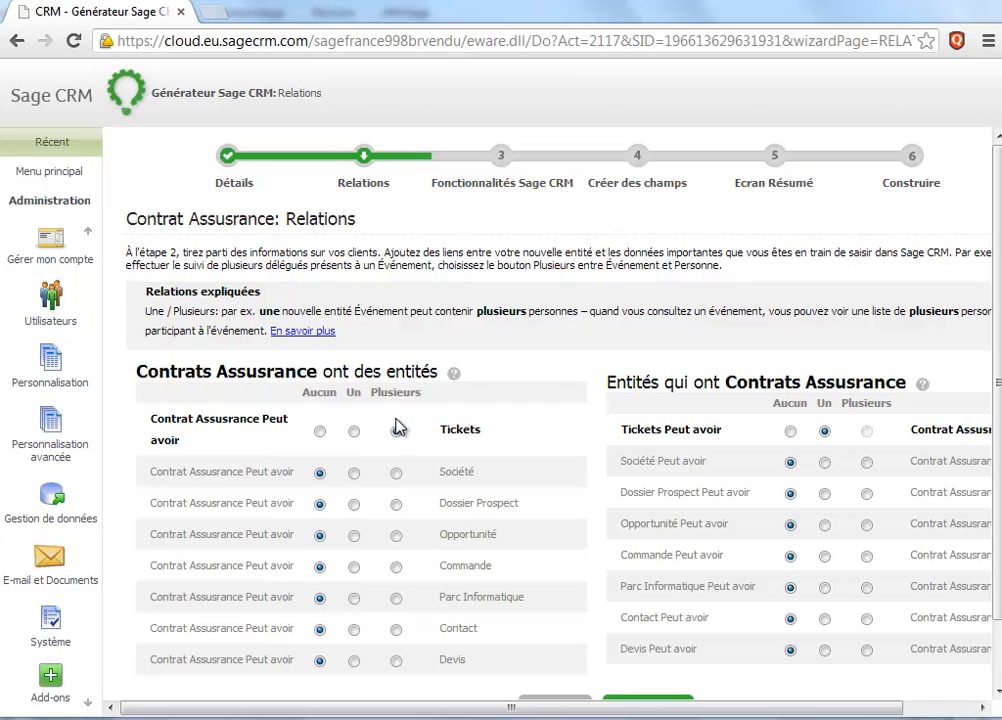
left_click(353, 476)
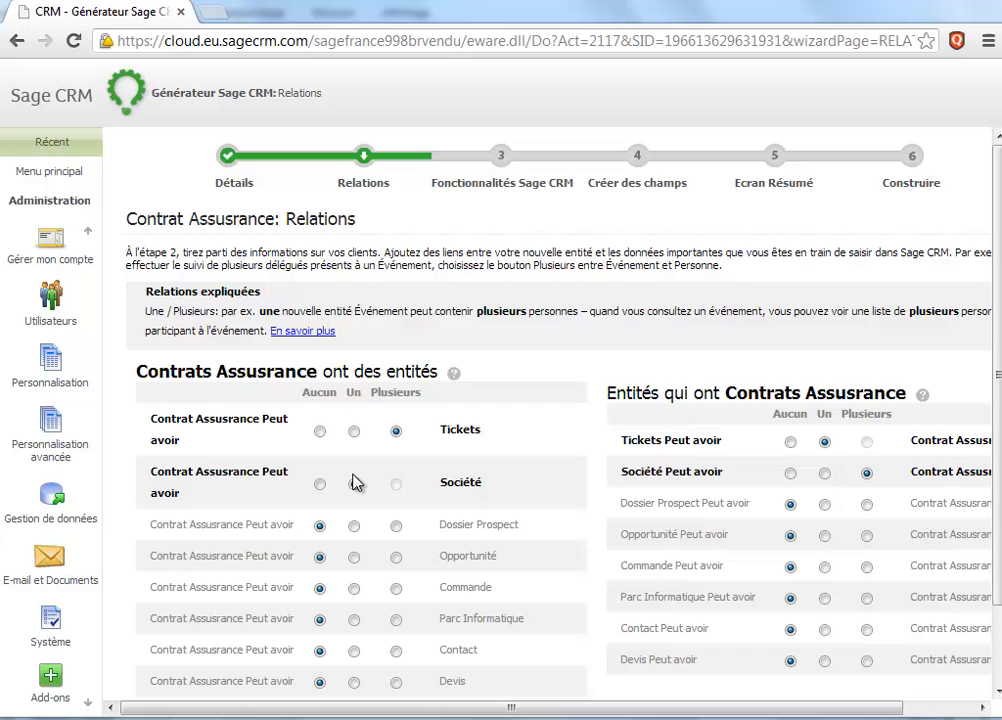
left_click(354, 558)
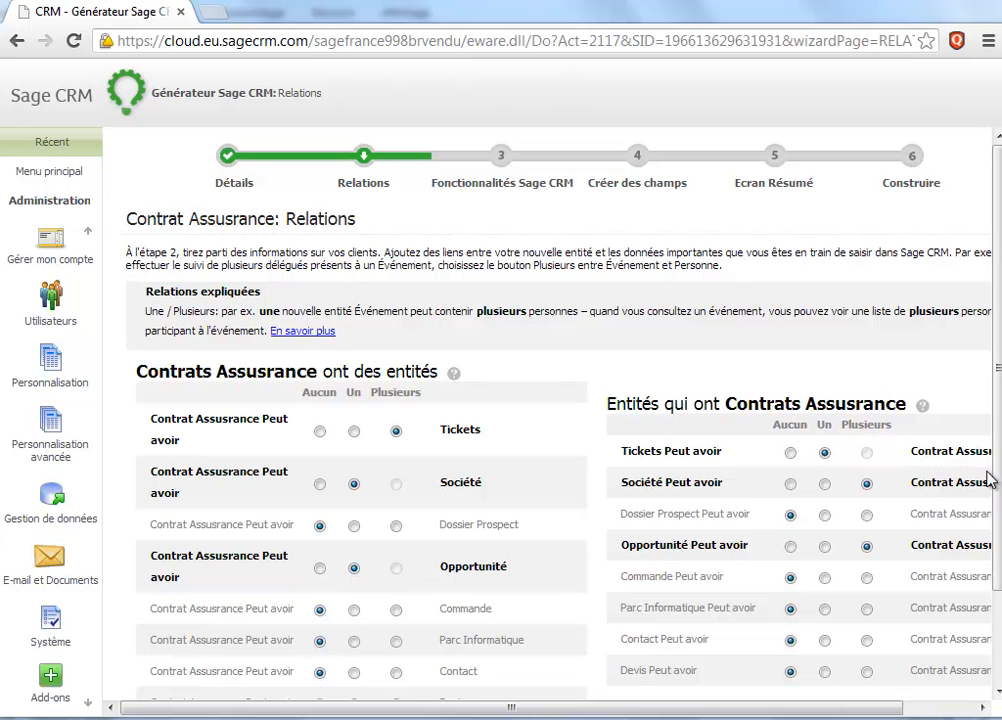
- Change the Tickets relation so that Tickets can have several Contrats Assusrance, and complete the Relations stage
scroll(993, 500, "down", 3)
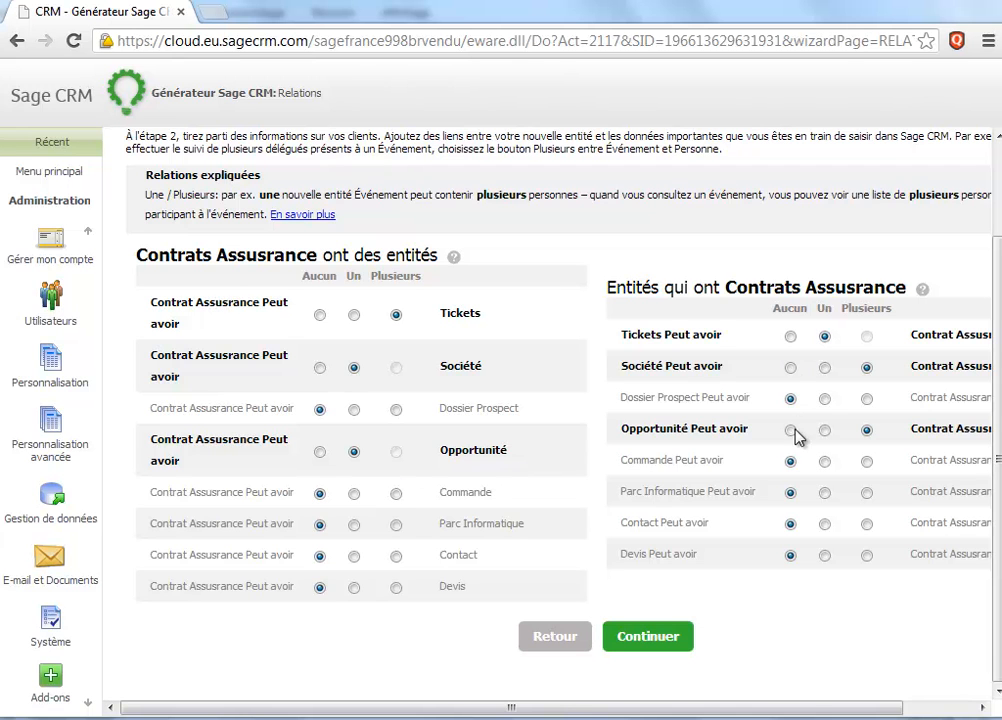
mouse_move(833, 706)
left_click_drag(839, 707, 913, 714)
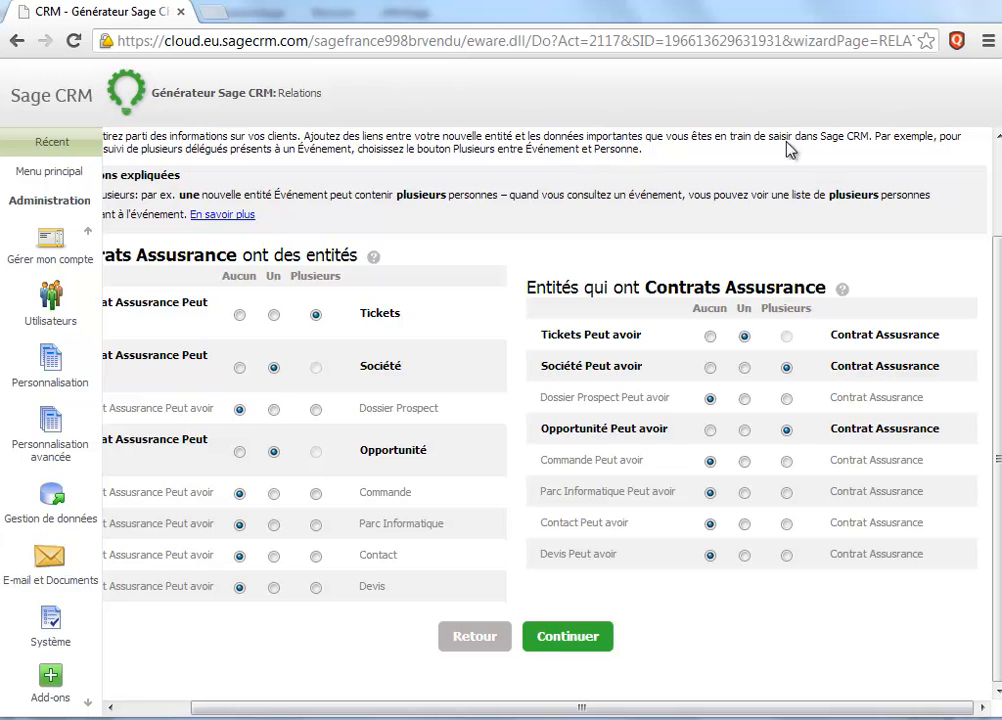
left_click(710, 336)
left_click(787, 348)
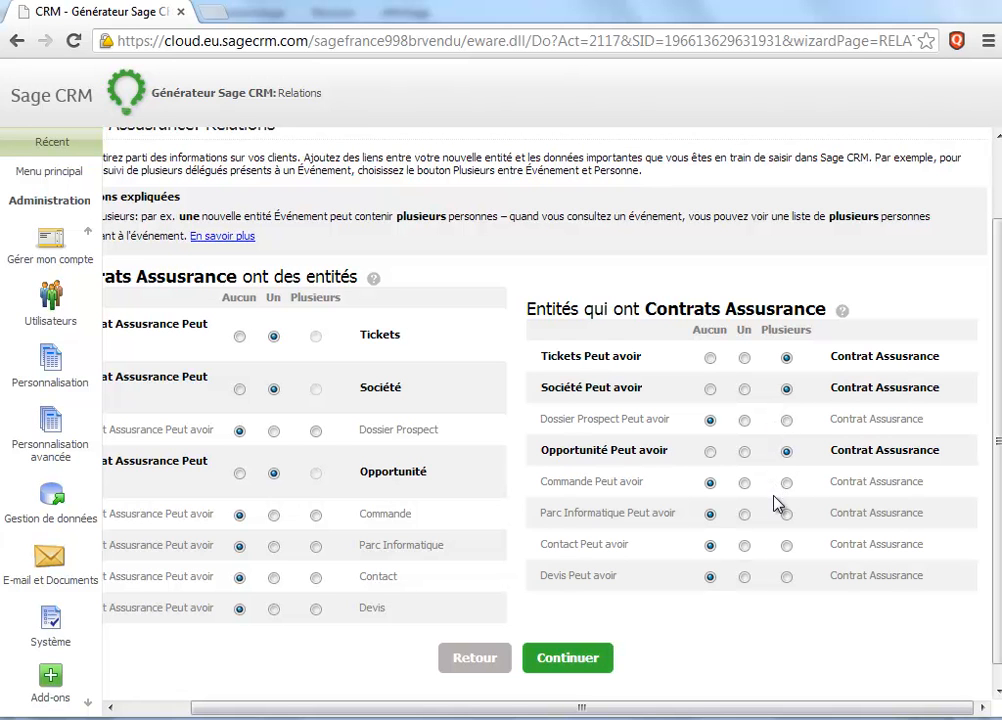
left_click(577, 663)
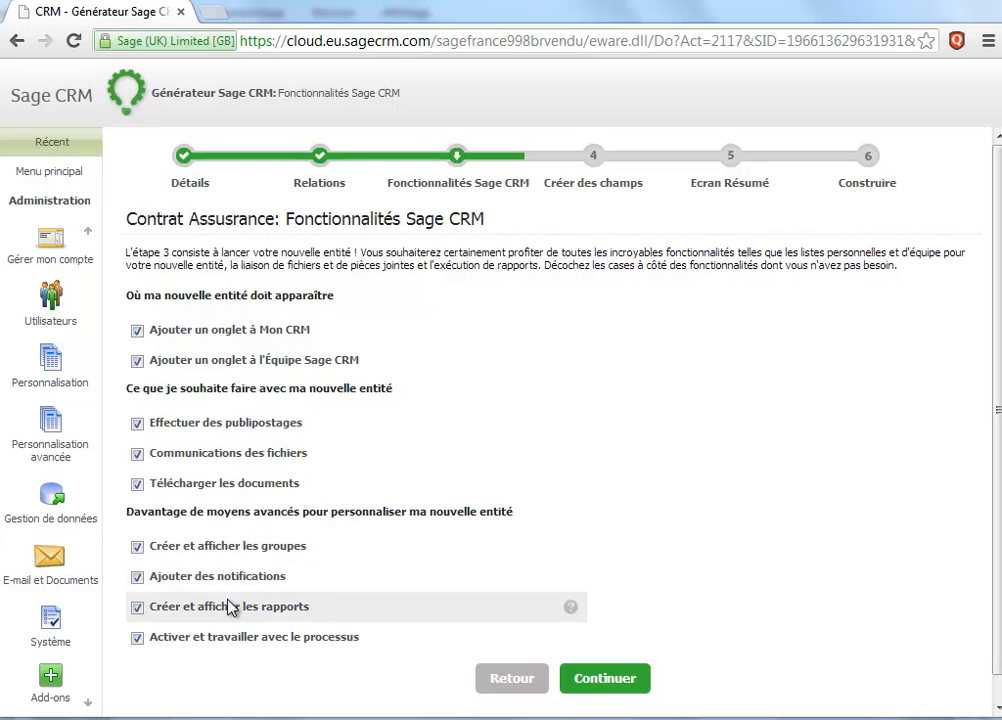
- Accept all default Sage CRM features and add a checkbox field with "En contrat chez nous" as both label and help tooltip
left_click(605, 680)
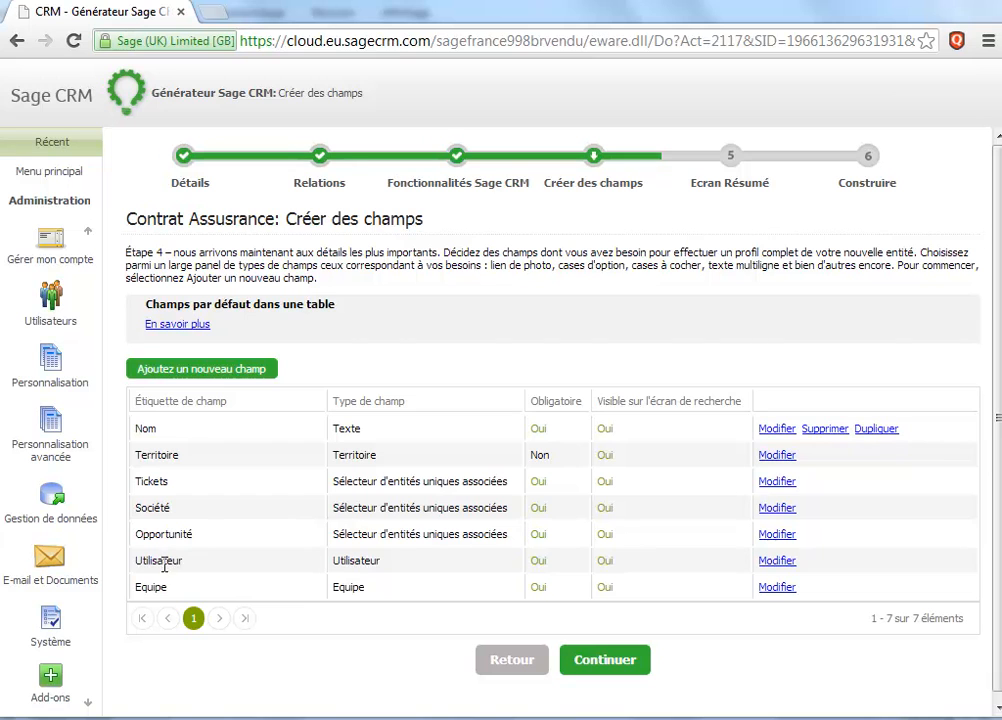
left_click(243, 370)
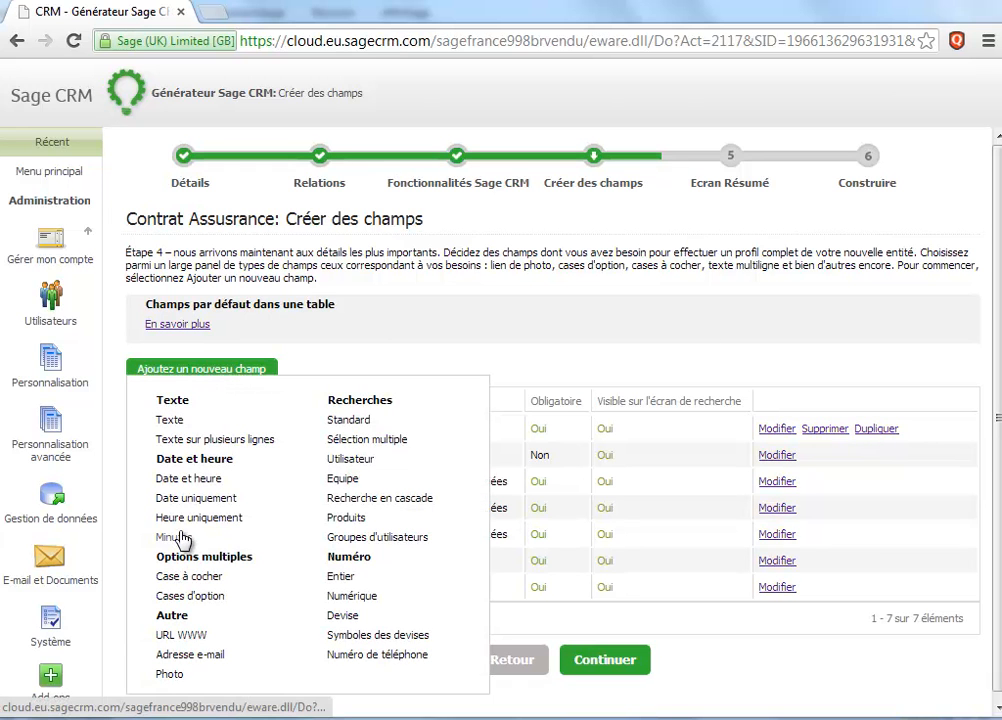
left_click(177, 580)
left_click(315, 442)
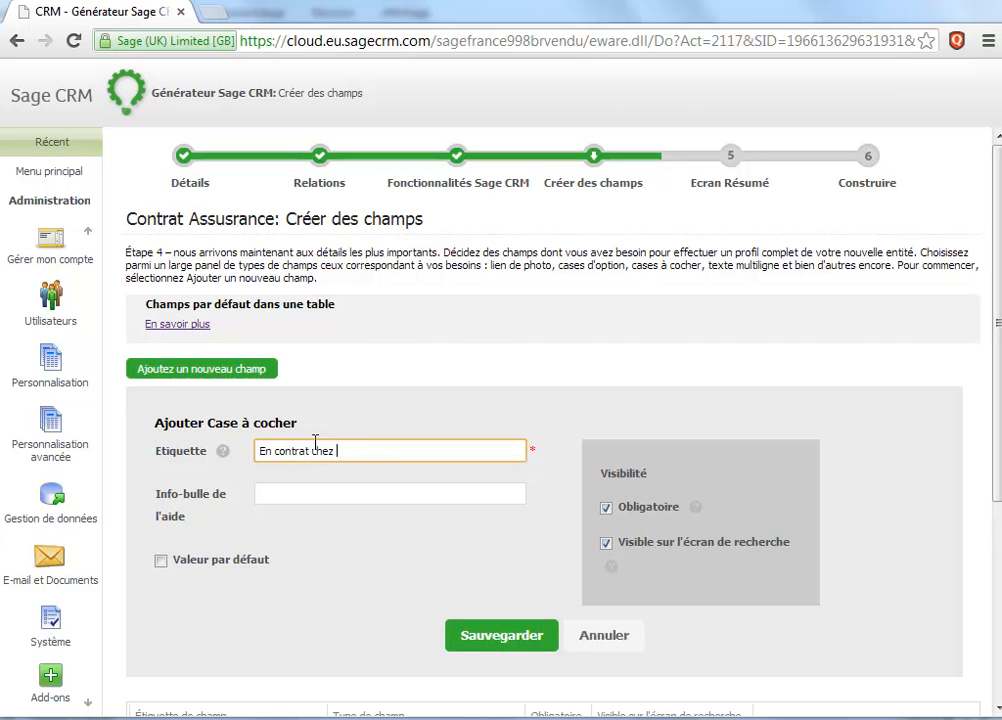
left_click_drag(357, 453, 148, 445)
key("ctrl+c")
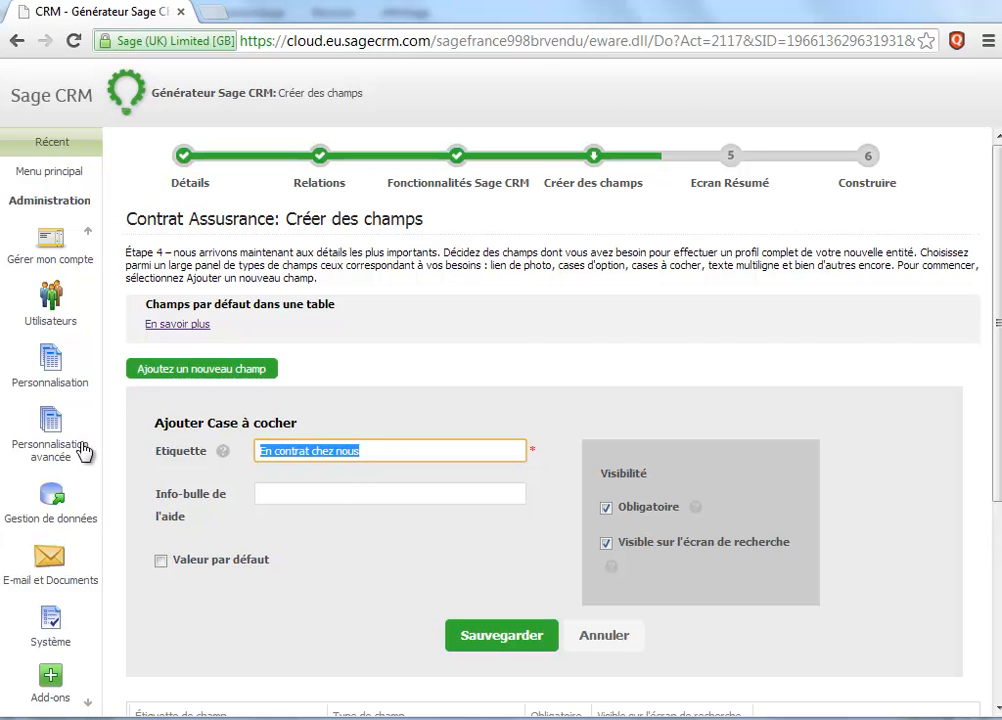
left_click(290, 494)
key("ctrl+v")
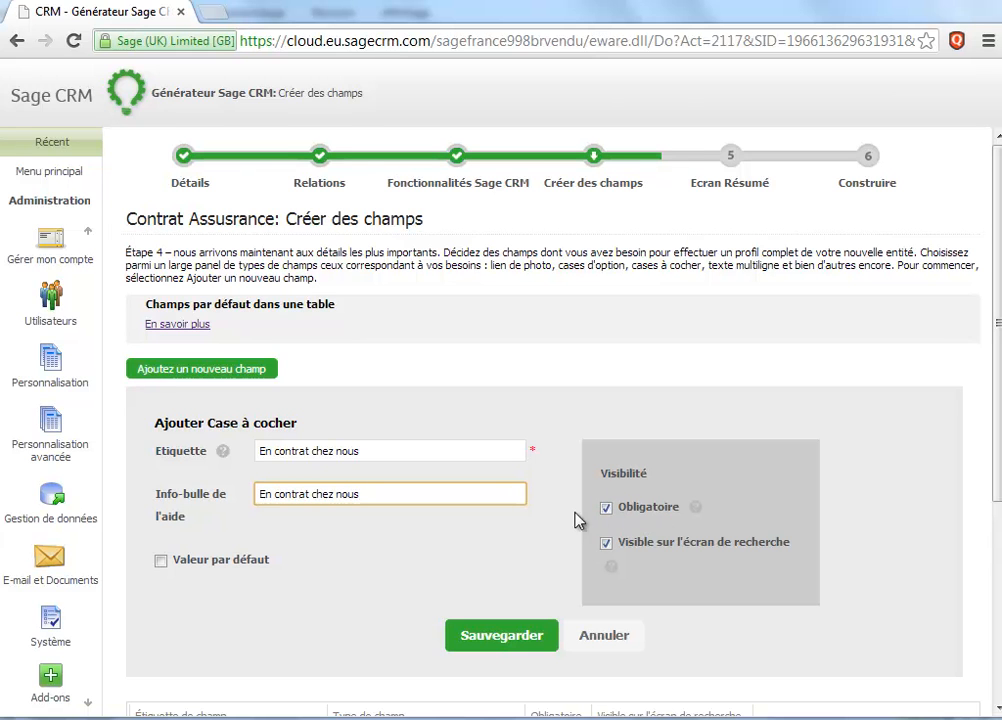
left_click(500, 636)
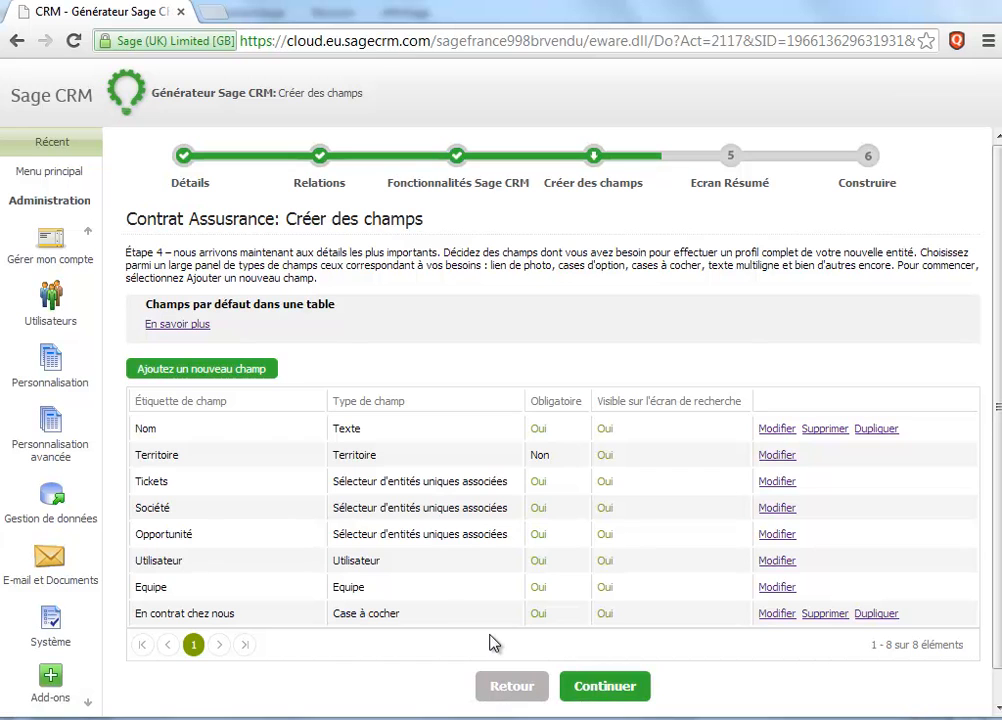
- Create a Cases d'option field with "Type Assurance" as both its label and its help tooltip
left_click(222, 372)
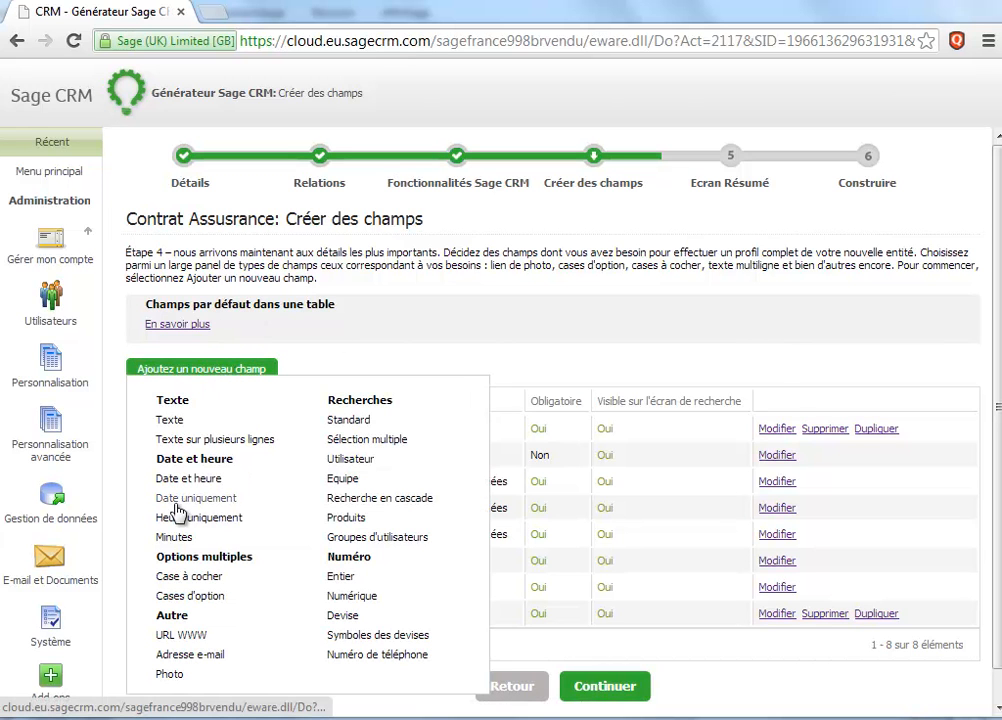
left_click(176, 596)
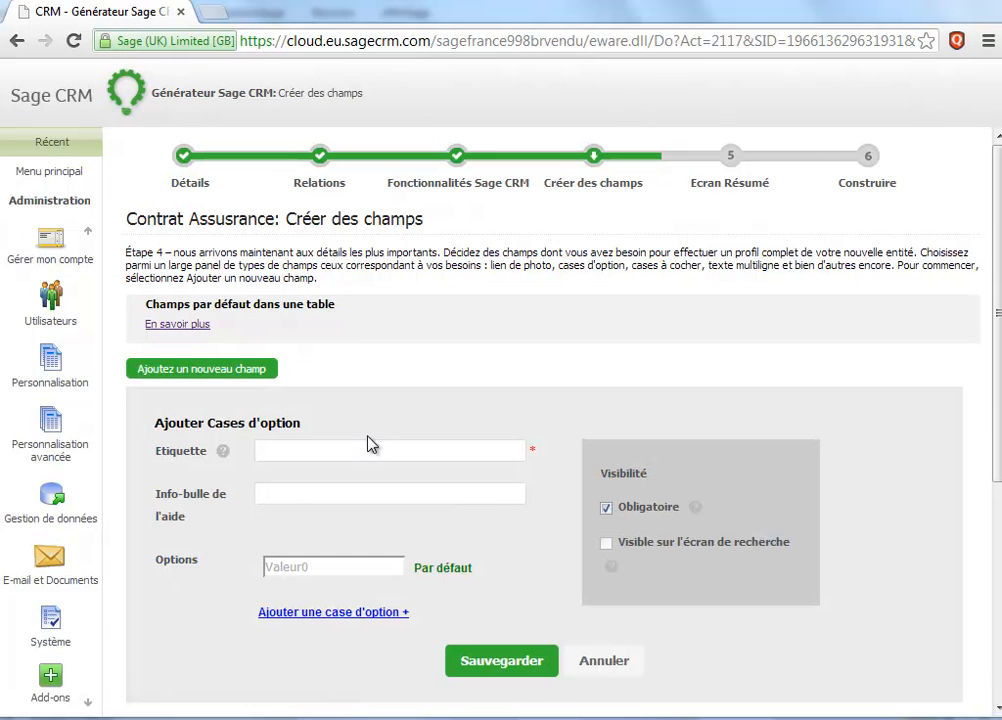
left_click(361, 449)
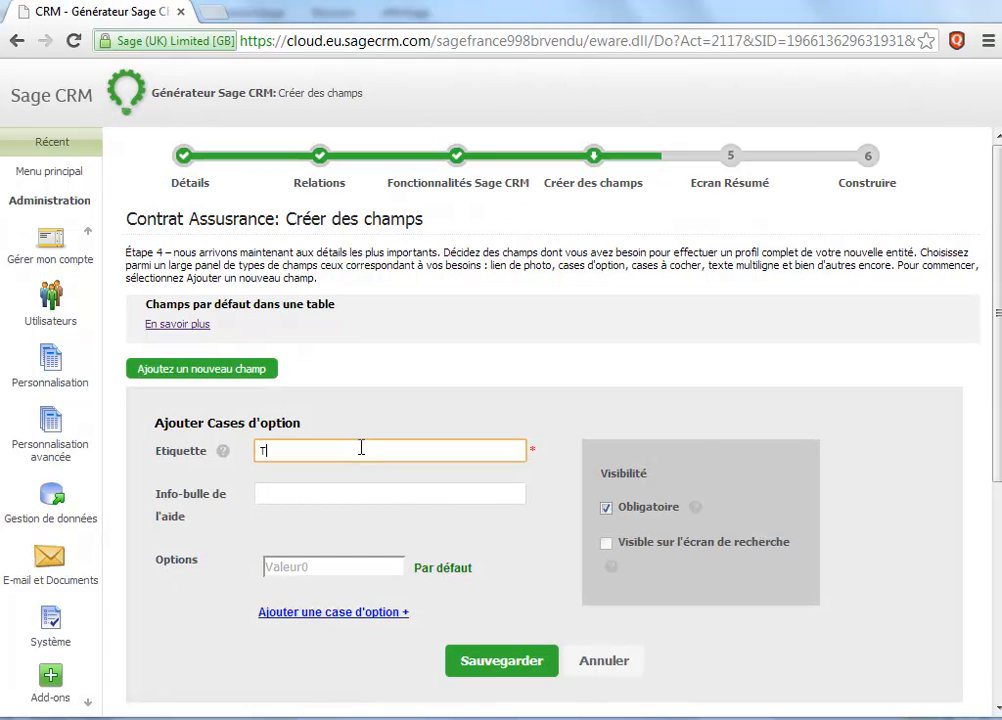
type("Type Assurance")
left_click(315, 498)
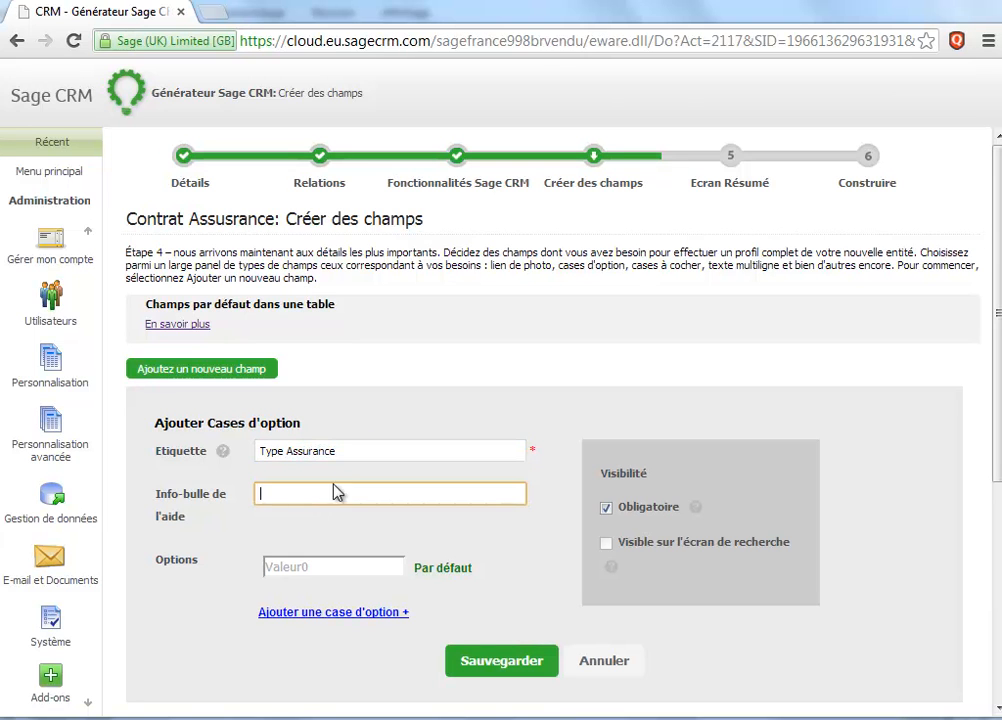
left_click_drag(376, 449, 147, 445)
key("ctrl+c")
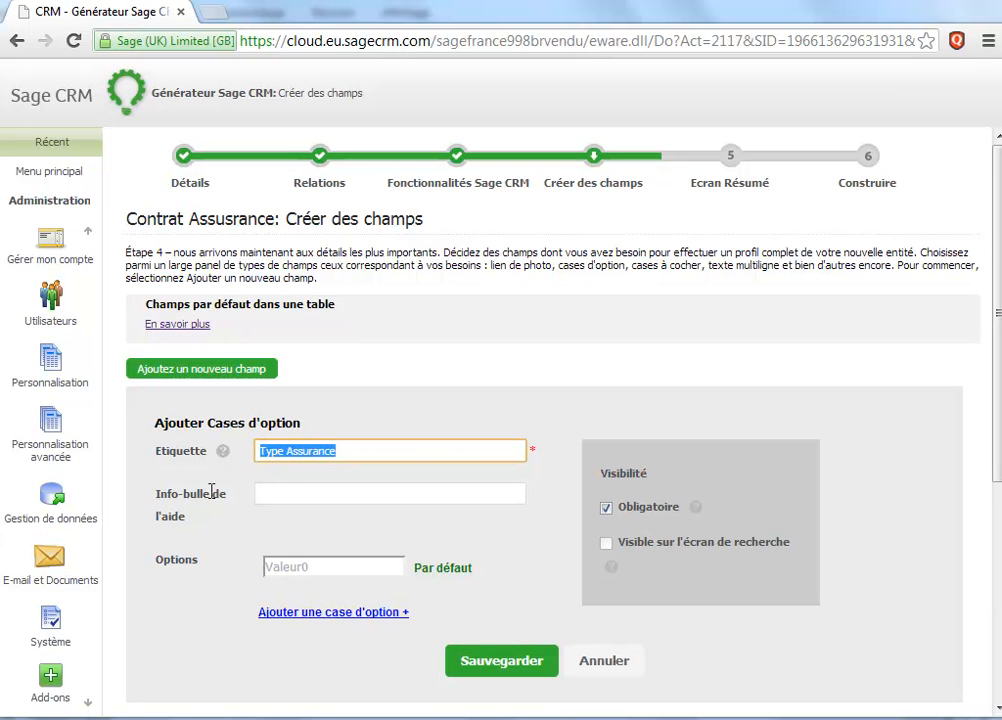
left_click(284, 494)
key("ctrl+v")
- Enter "Habitation" as the first option of the Type Assurance field and make the field non-mandatory
left_click(295, 566)
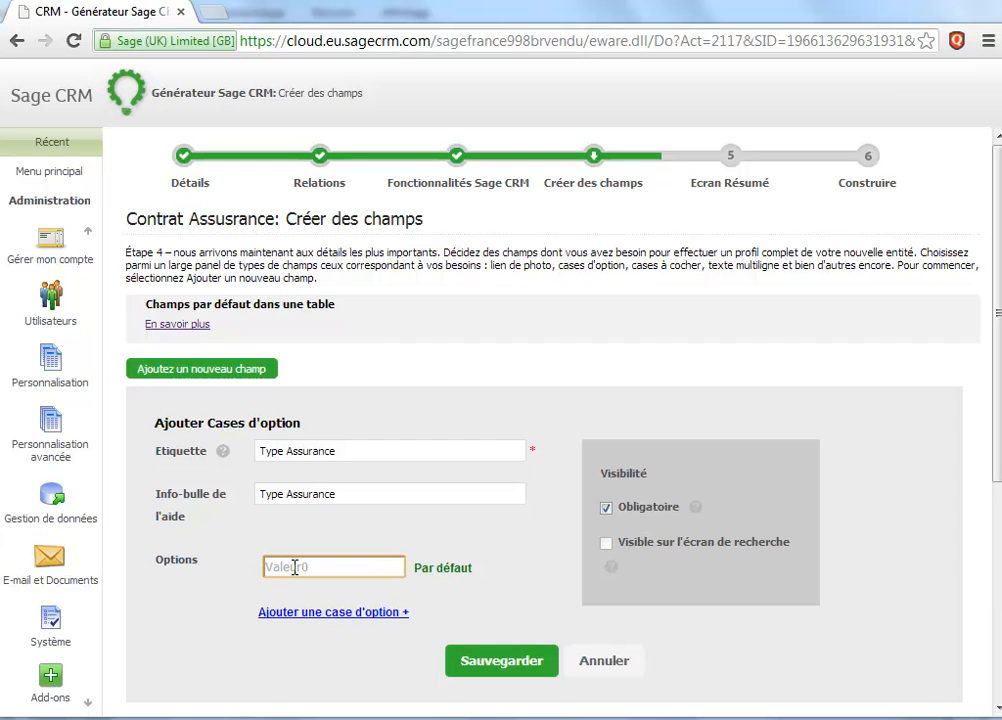
type("Habitation")
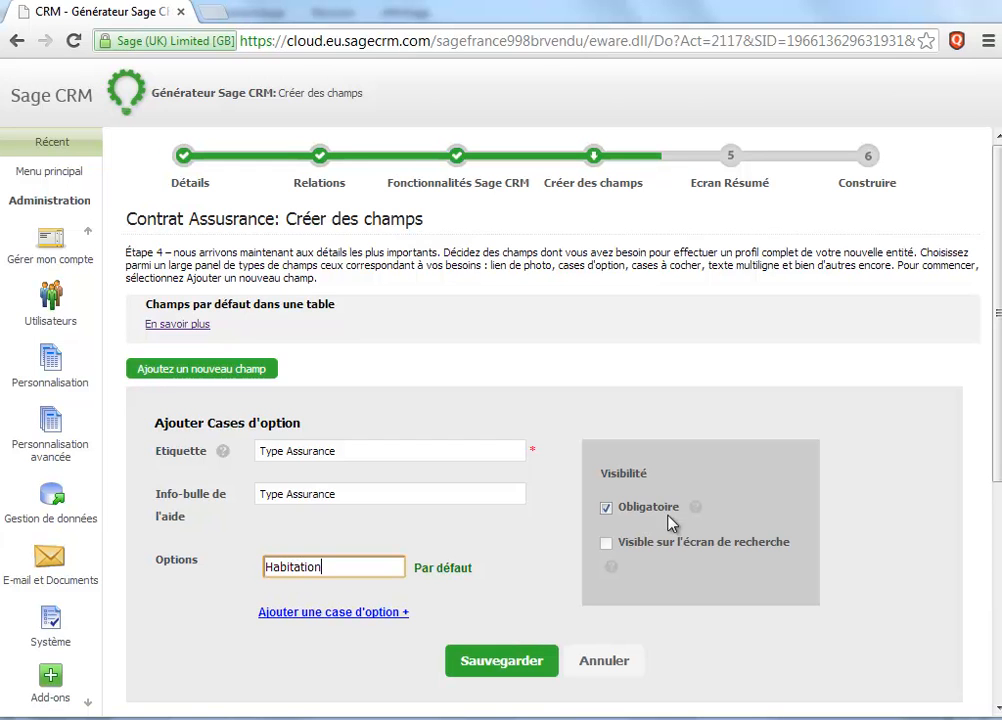
left_click(606, 508)
left_click(367, 563)
- Add the options "Vie", "Voiture" and "Autre" to the Type Assurance field and save it
left_click(345, 612)
left_click(331, 614)
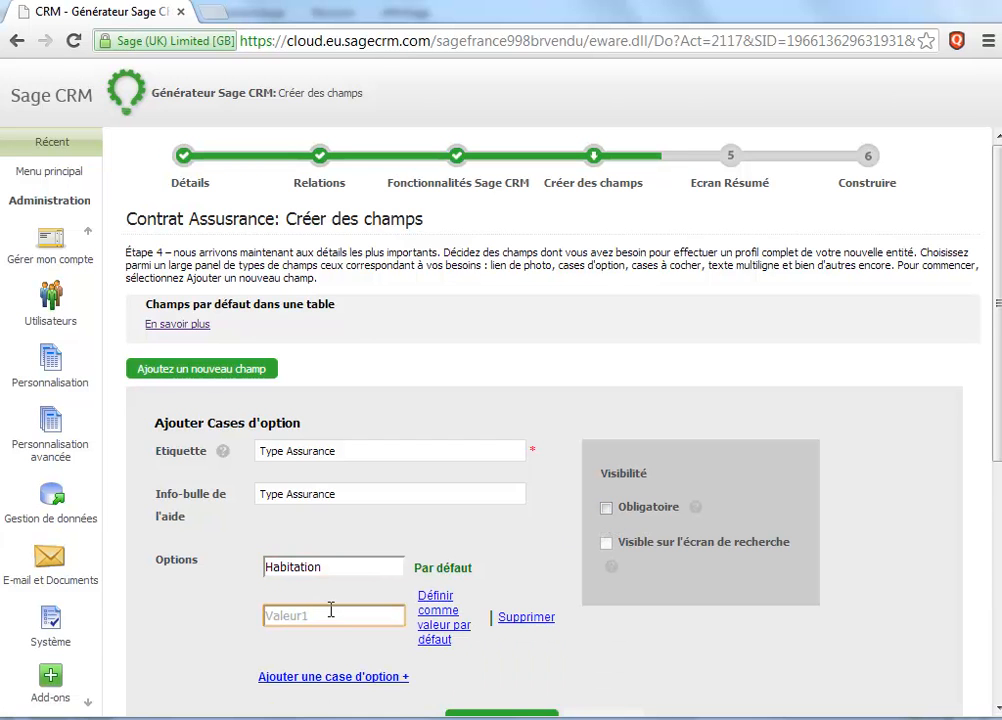
left_click(331, 677)
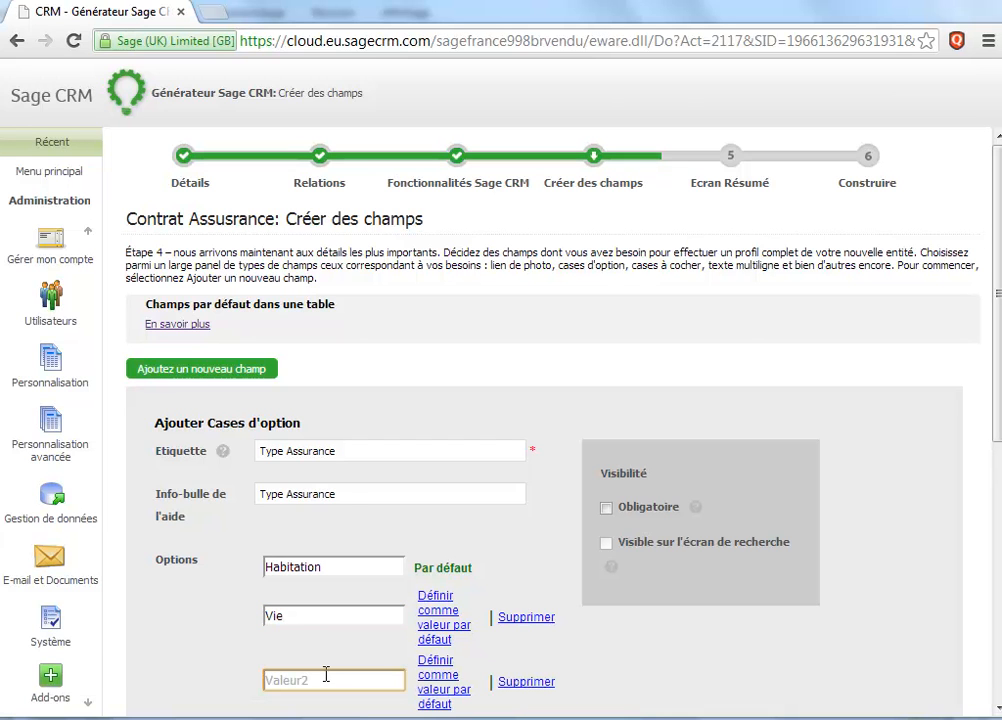
type("Voiture")
scroll(995, 450, "down", 1)
scroll(995, 450, "down", 2)
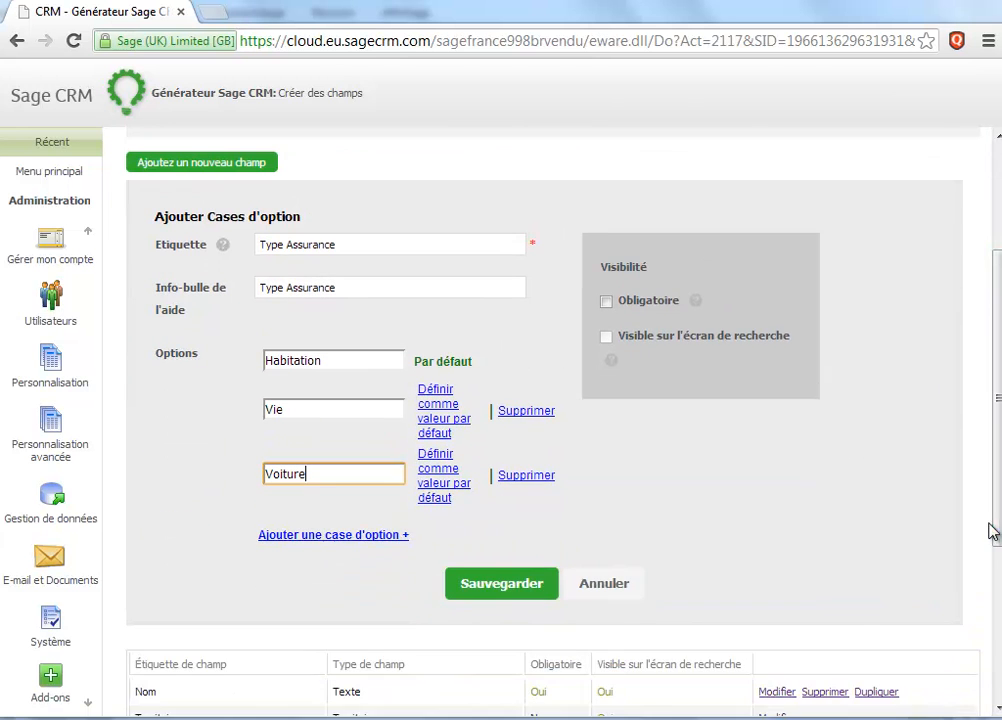
left_click(331, 535)
left_click(314, 529)
type("Autre")
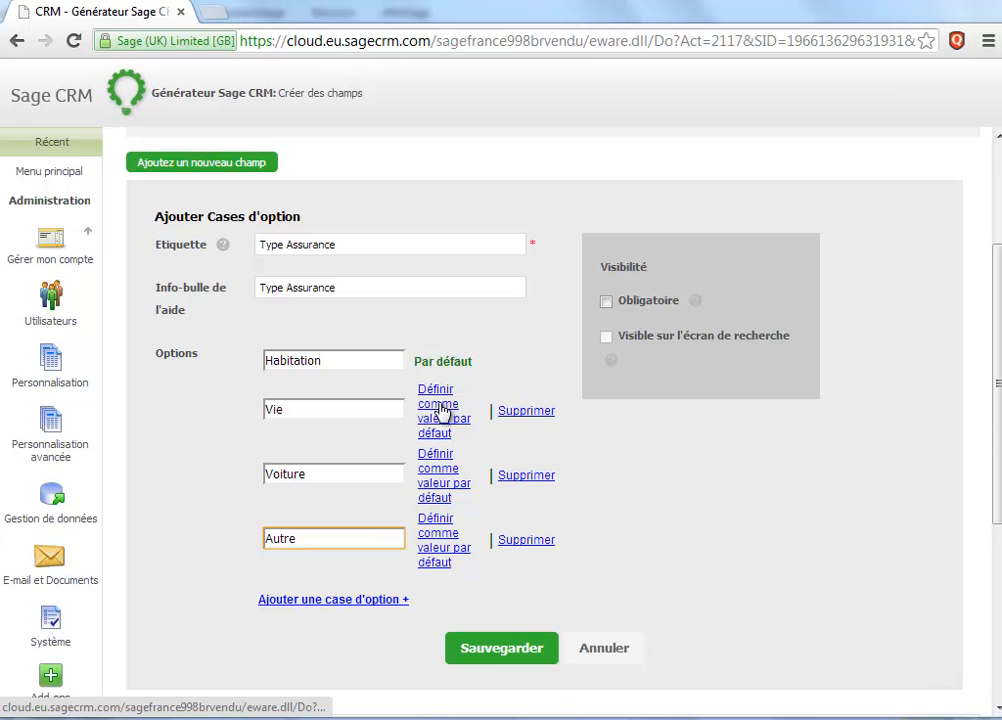
left_click(501, 650)
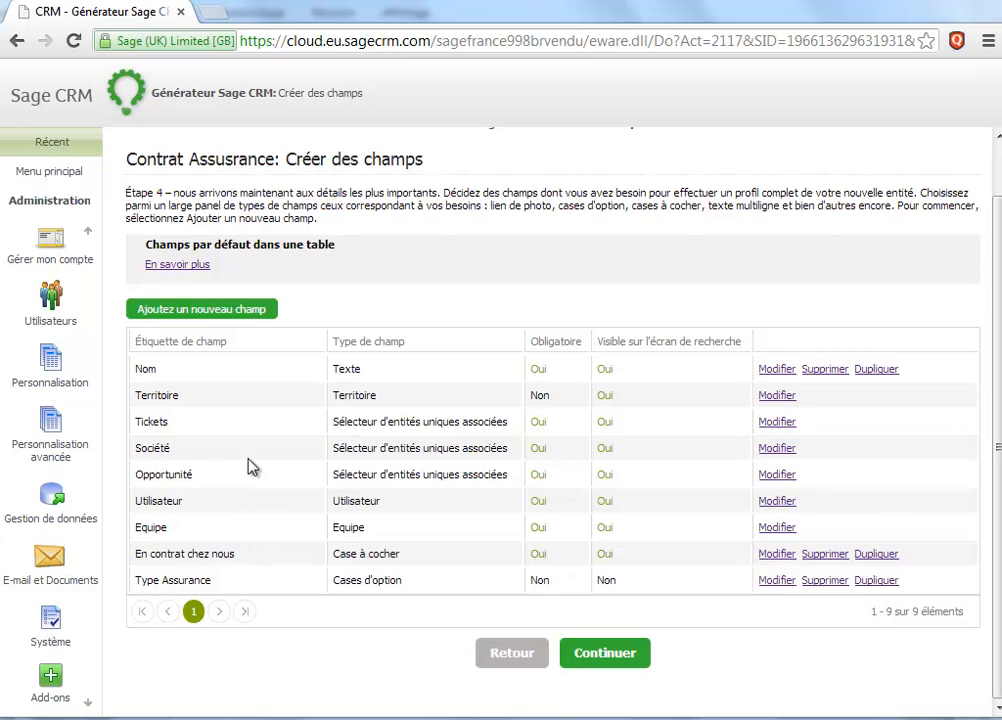
- Add a non-mandatory Photo field hidden from the search screen, with "Photo de la maison" as its label, image alt text and help tooltip
left_click(224, 311)
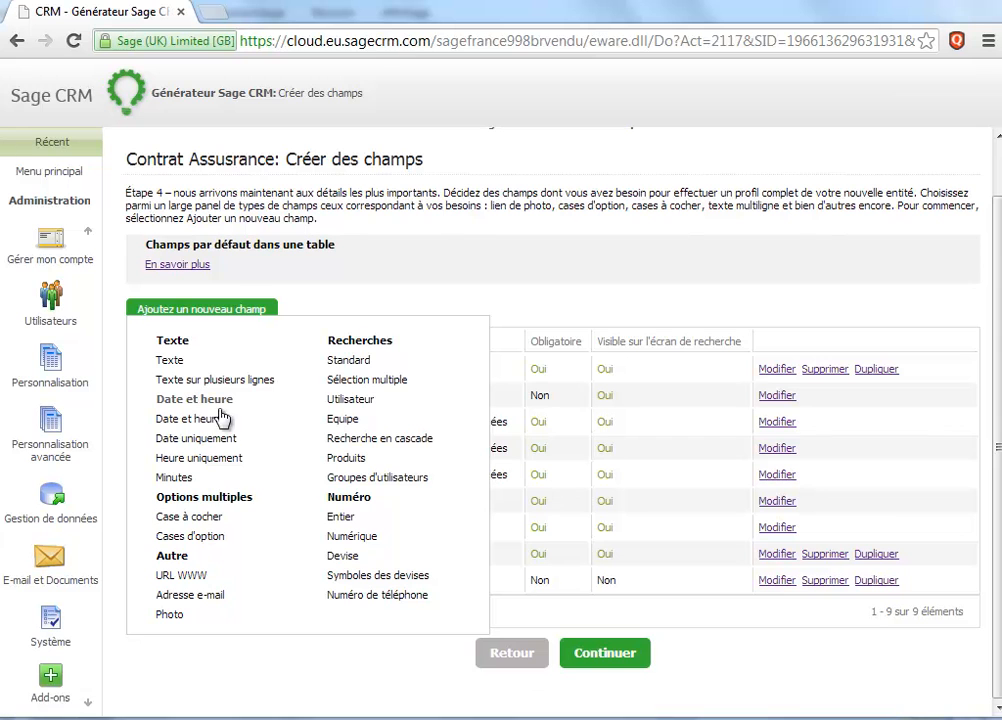
left_click(173, 616)
left_click(323, 392)
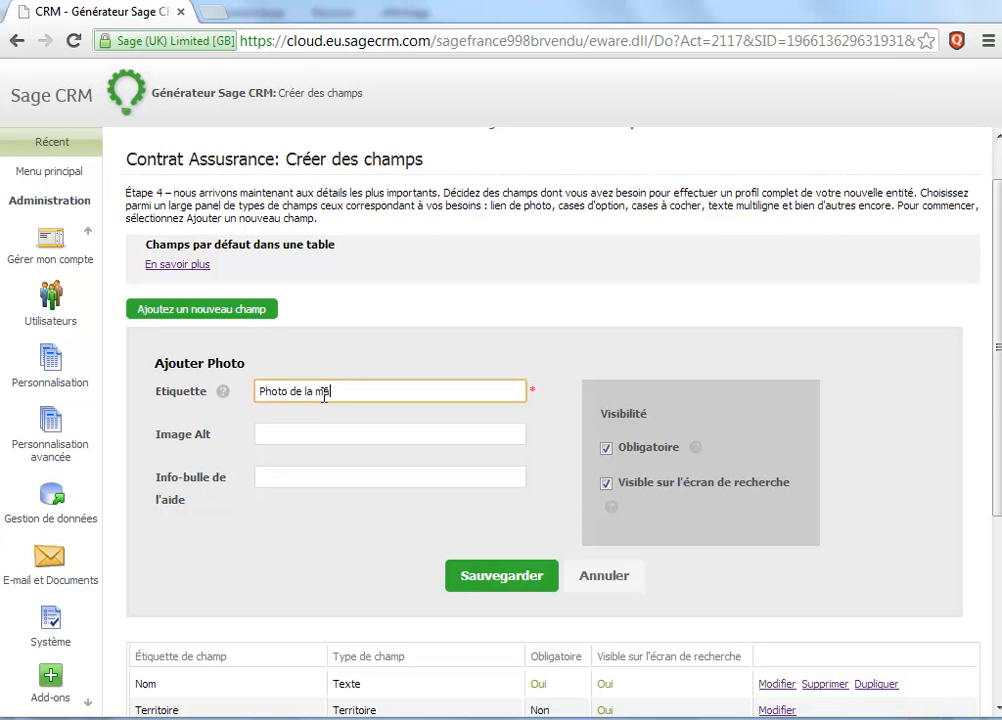
left_click(304, 425)
left_click_drag(369, 386, 165, 395)
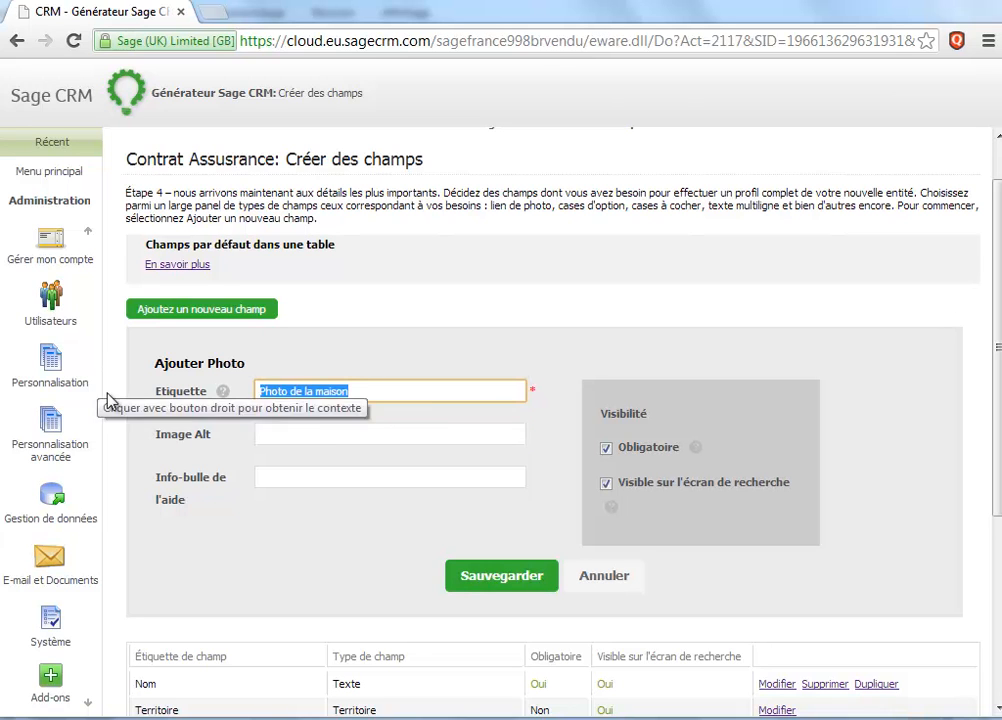
left_click(291, 440)
key("ctrl+v")
left_click(297, 473)
key("ctrl+v")
left_click(607, 449)
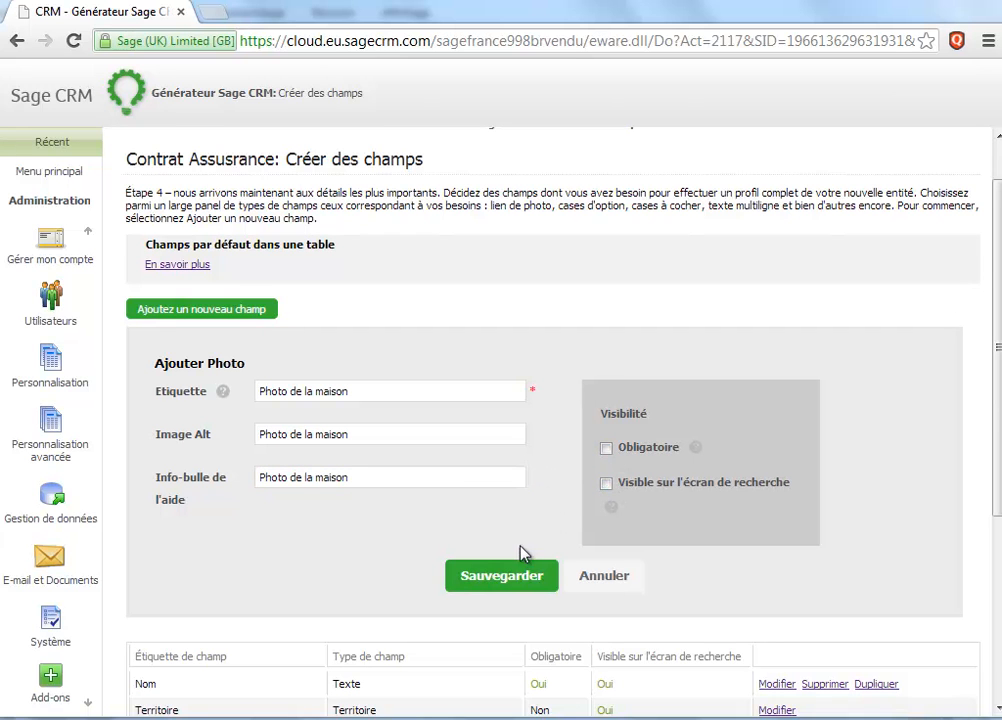
left_click(505, 584)
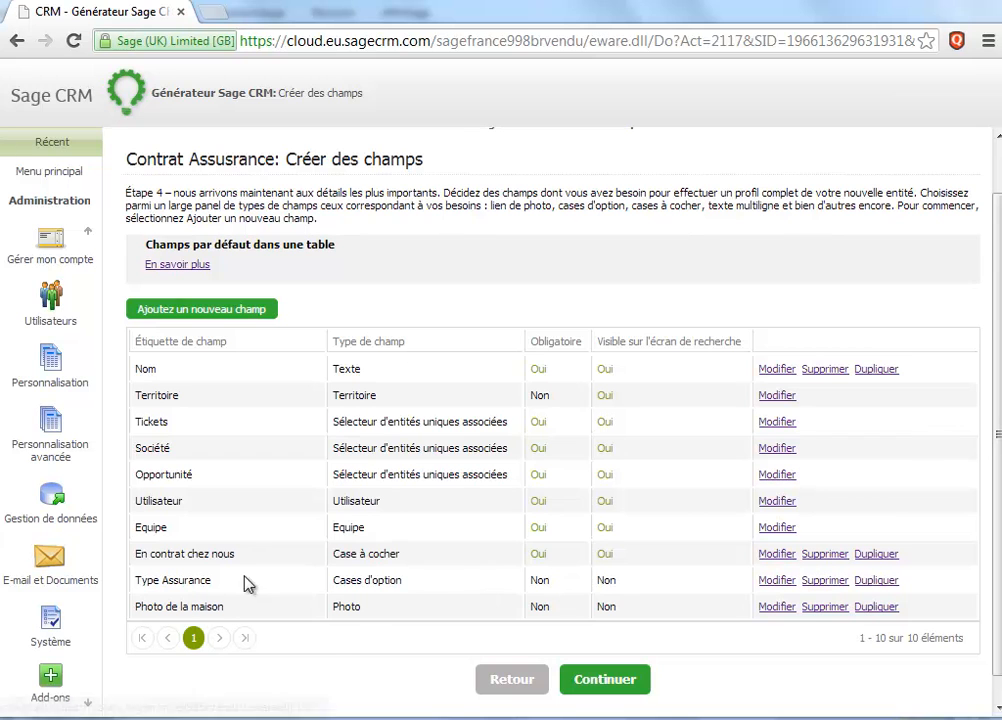
- Add a non-mandatory Date uniquement field labelled "Date de souscription du contrat", without a default value, and check the field list
left_click(230, 312)
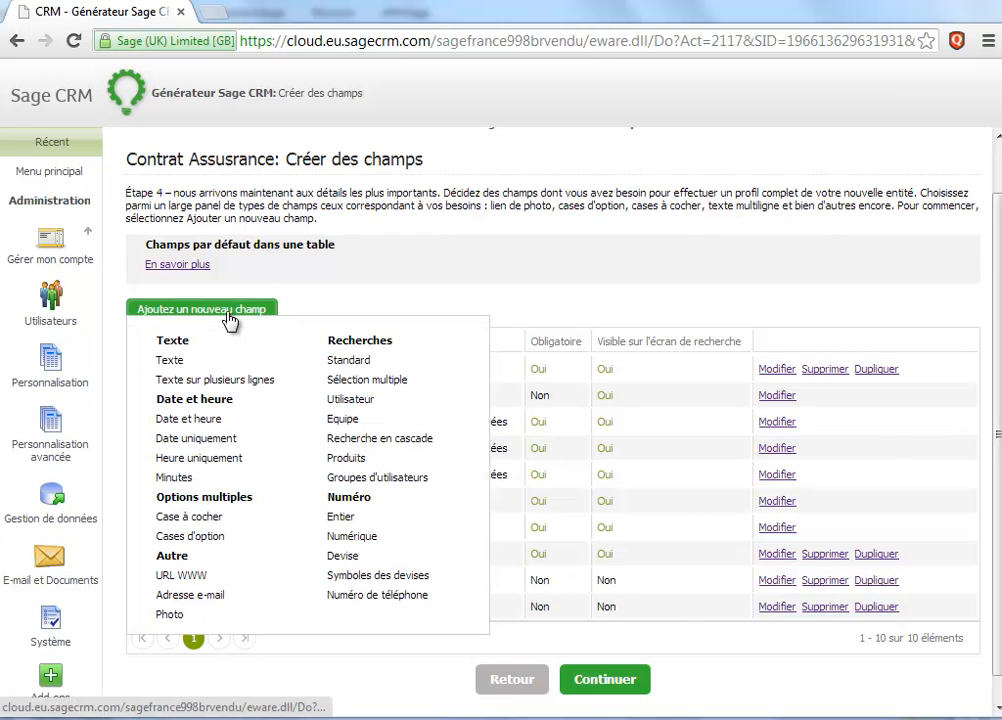
left_click(201, 439)
left_click(288, 394)
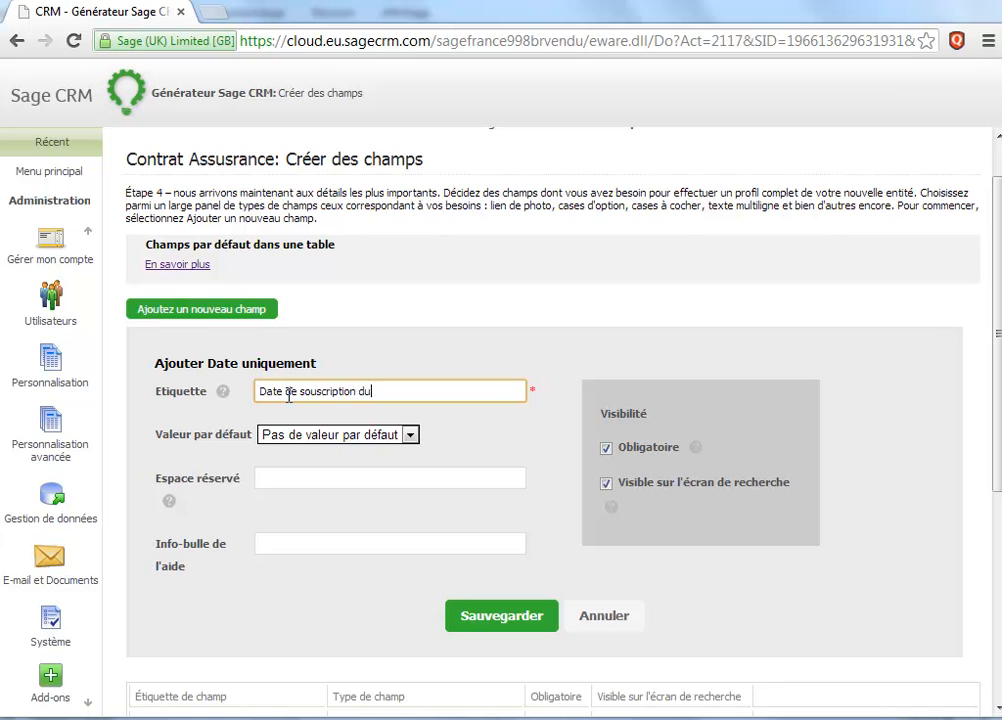
left_click(352, 436)
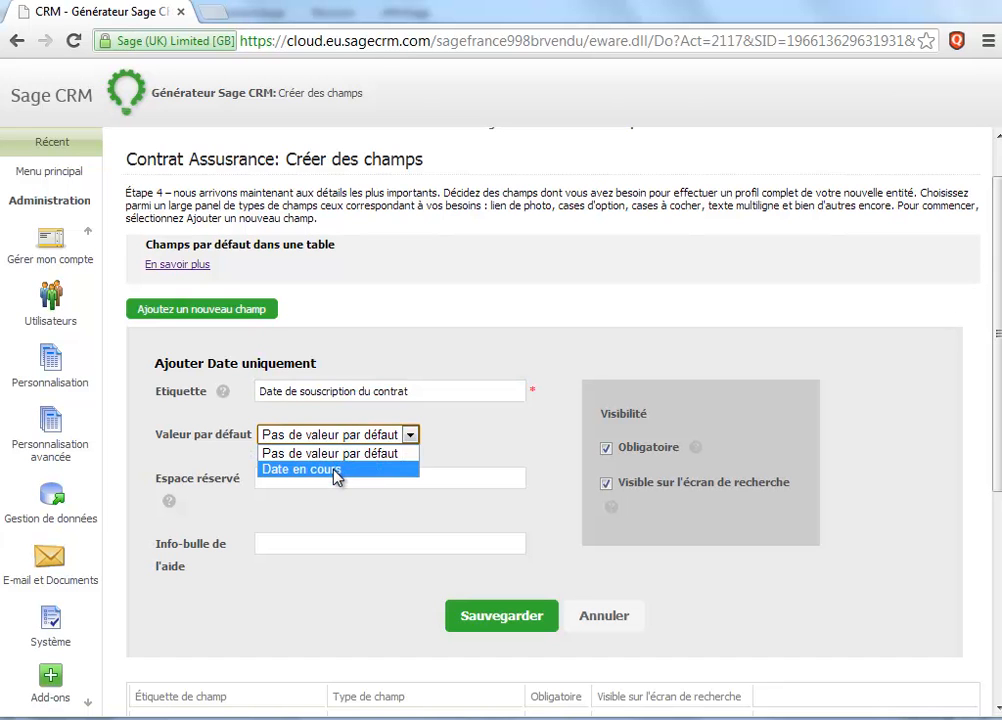
left_click(463, 433)
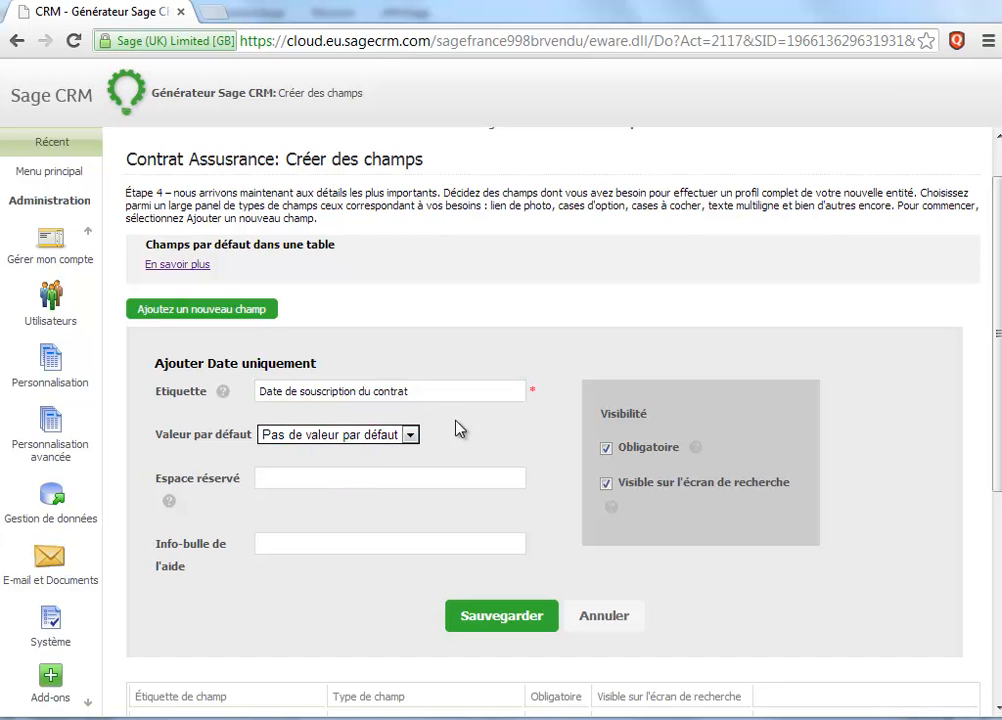
left_click_drag(428, 399, 132, 353)
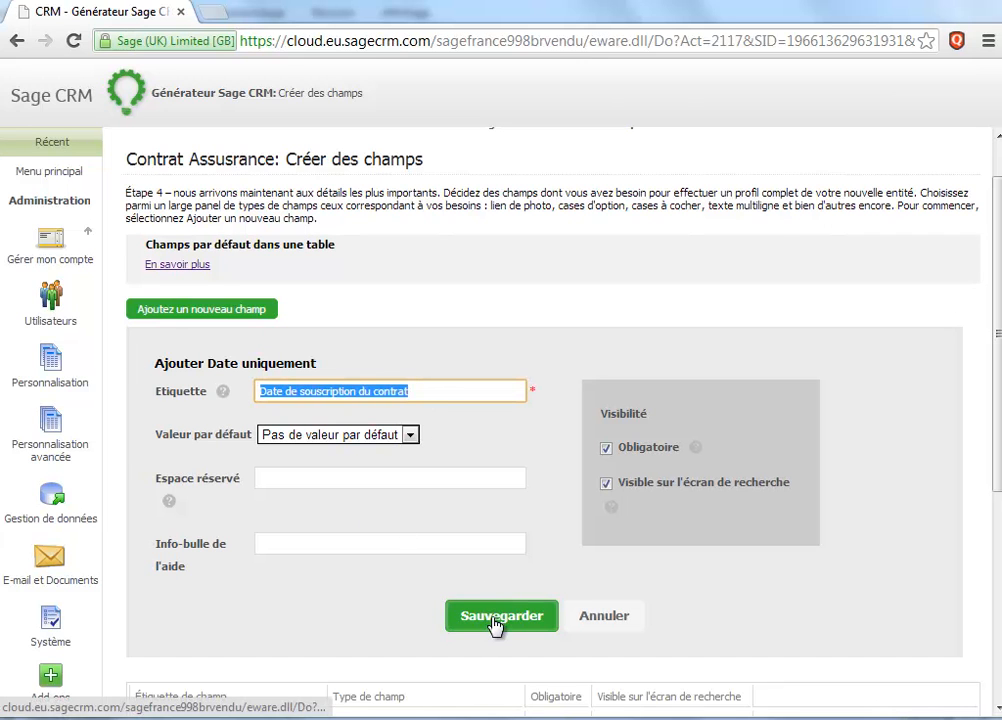
left_click(607, 449)
left_click(606, 484)
left_click(523, 628)
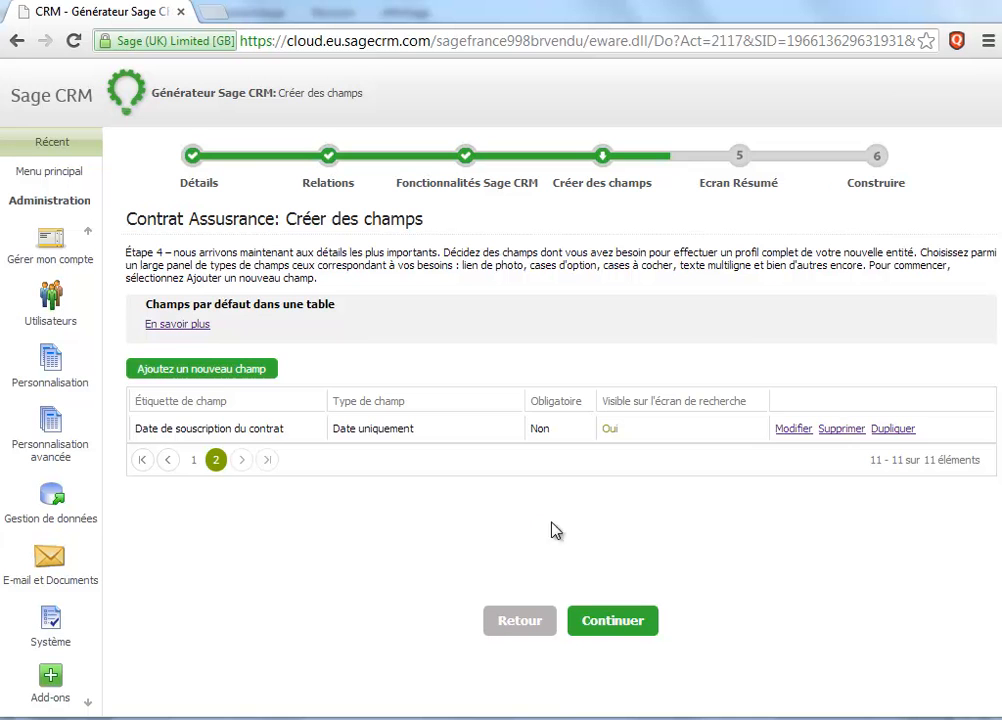
left_click(169, 459)
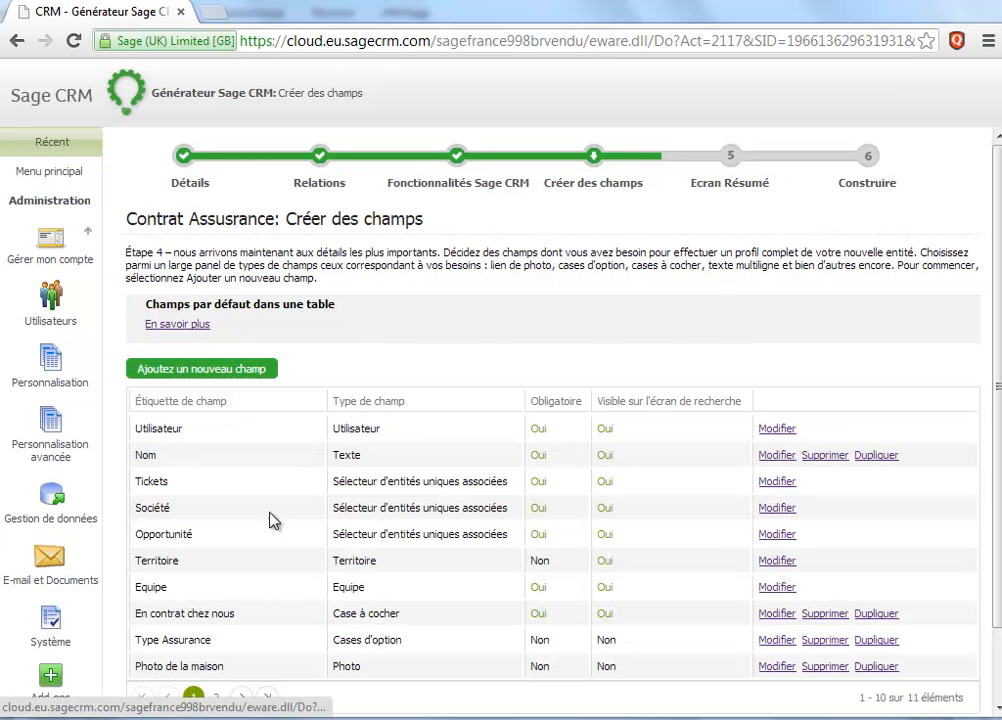
left_click(216, 698)
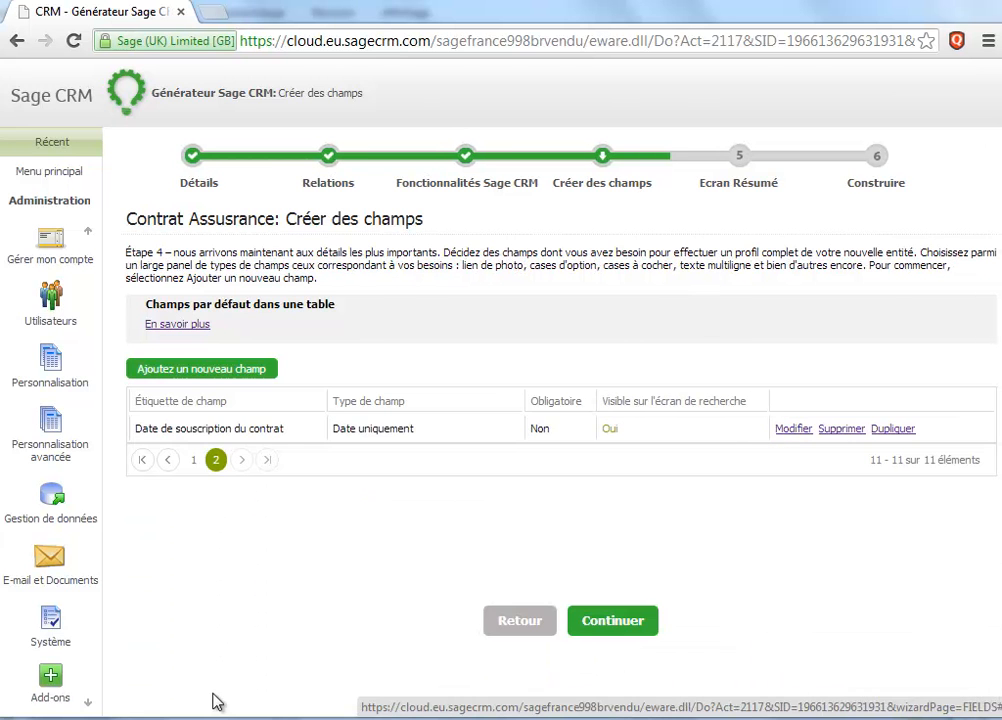
- Create a Texte sur plusieurs lignes field labelled "Commentaires sur le contrat" with the default value "Commentaires sur l'assurance"
left_click(222, 371)
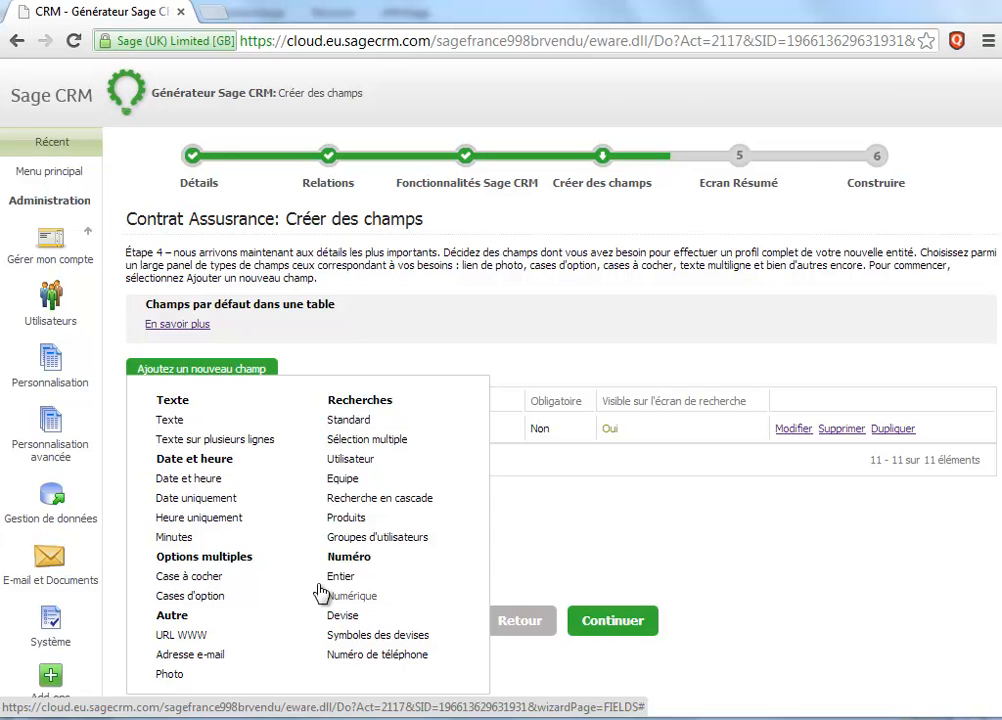
left_click(222, 440)
left_click(300, 455)
type("Commentaires sur le contrat")
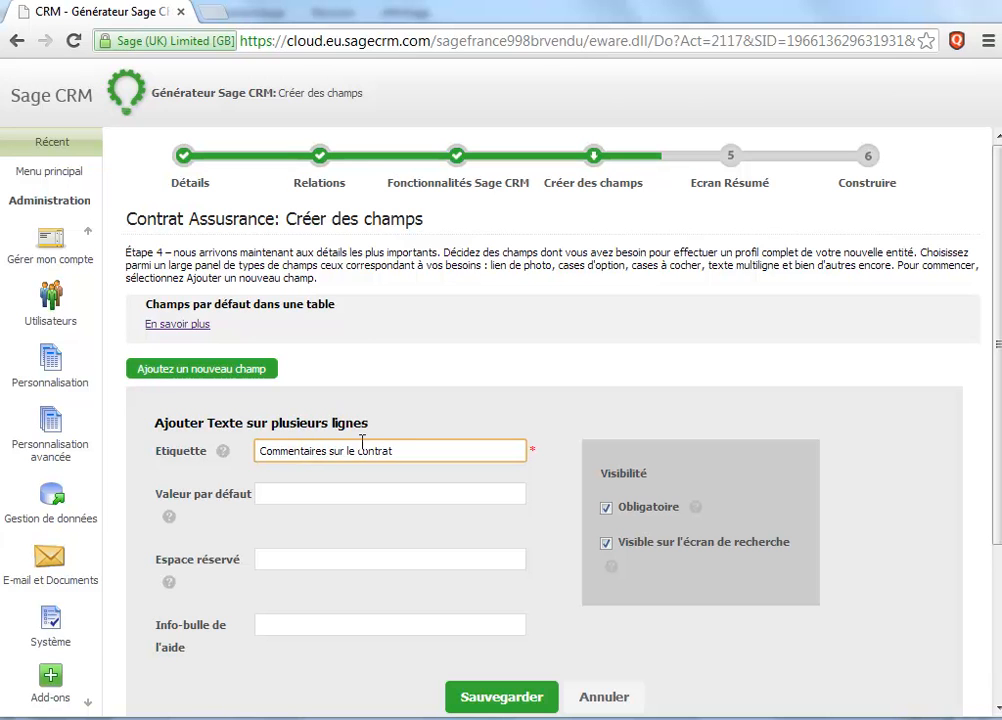
left_click(347, 486)
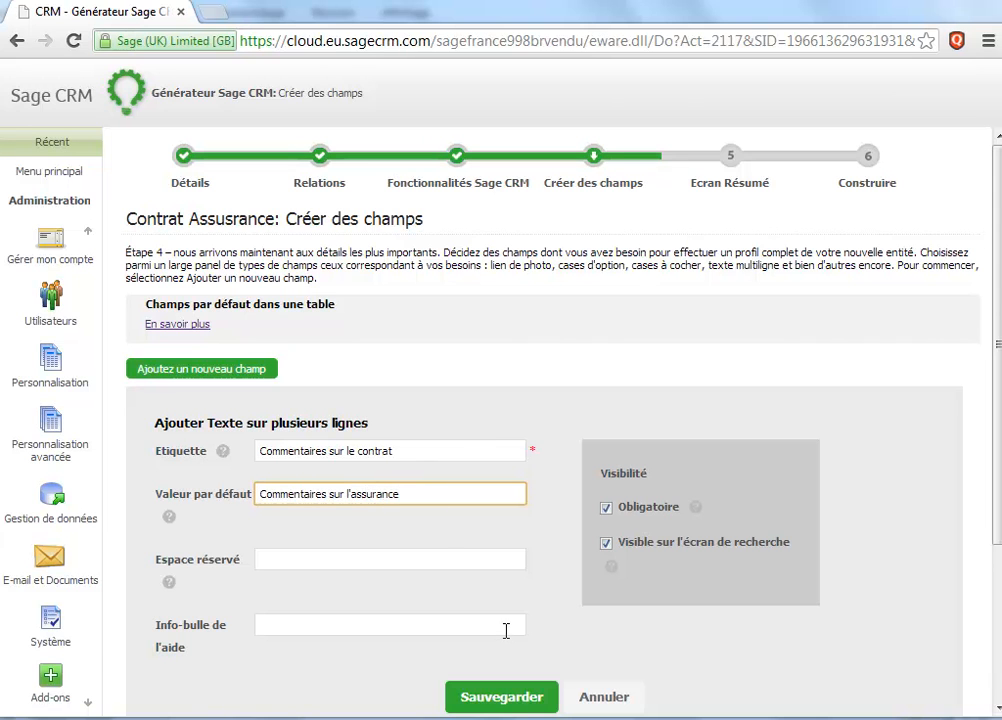
- Reuse the label "Commentaires sur le contrat" as the field's help tooltip, make the field non-mandatory and save it
triple_click(414, 450)
key("ctrl+c")
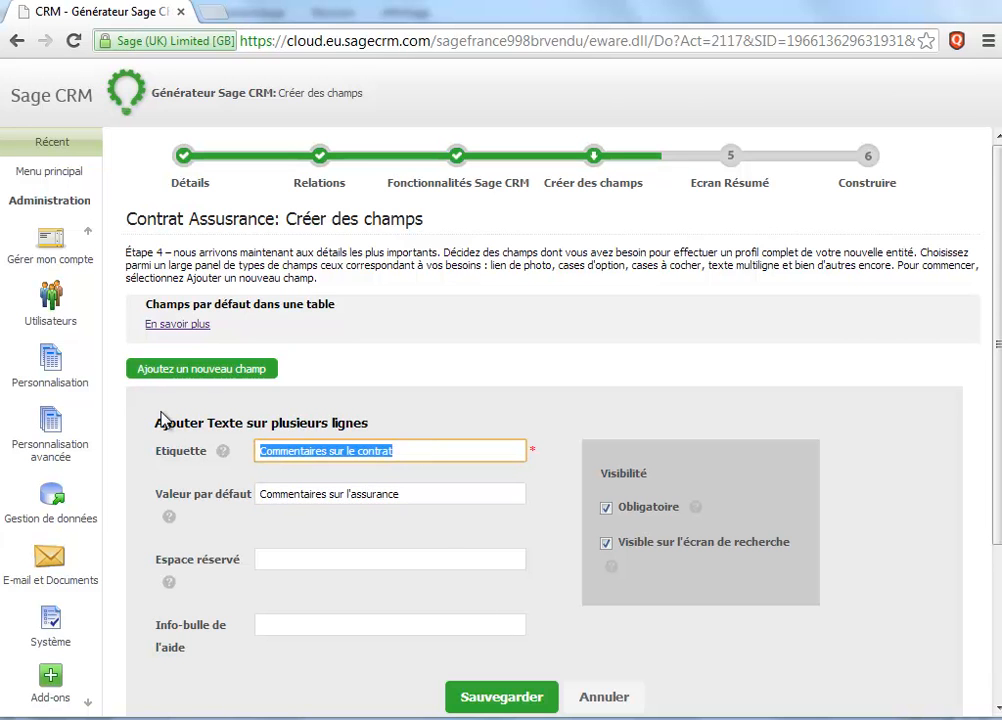
left_click(369, 631)
key("ctrl+v")
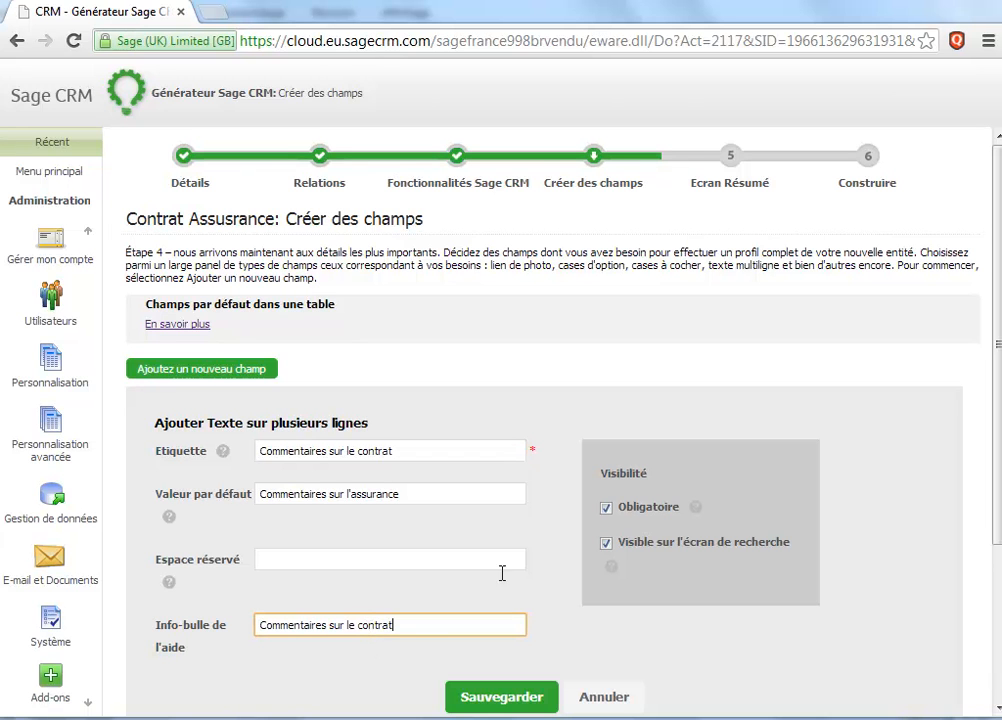
left_click(606, 509)
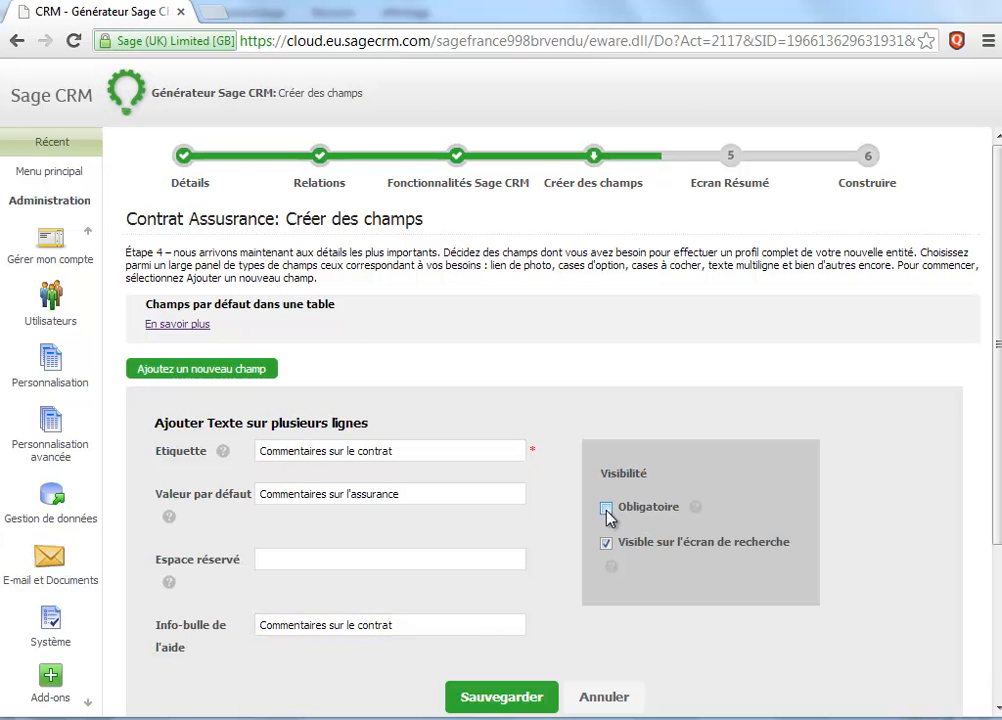
left_click(490, 696)
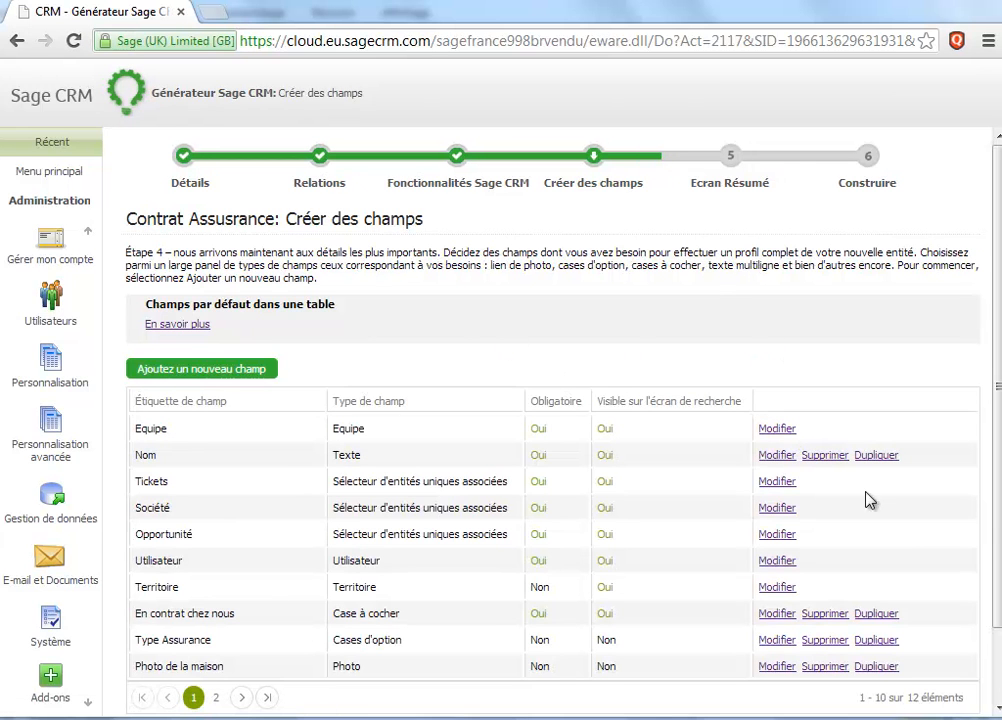
- Make the existing Tickets and Société relation fields non-mandatory and save their properties
left_click(776, 481)
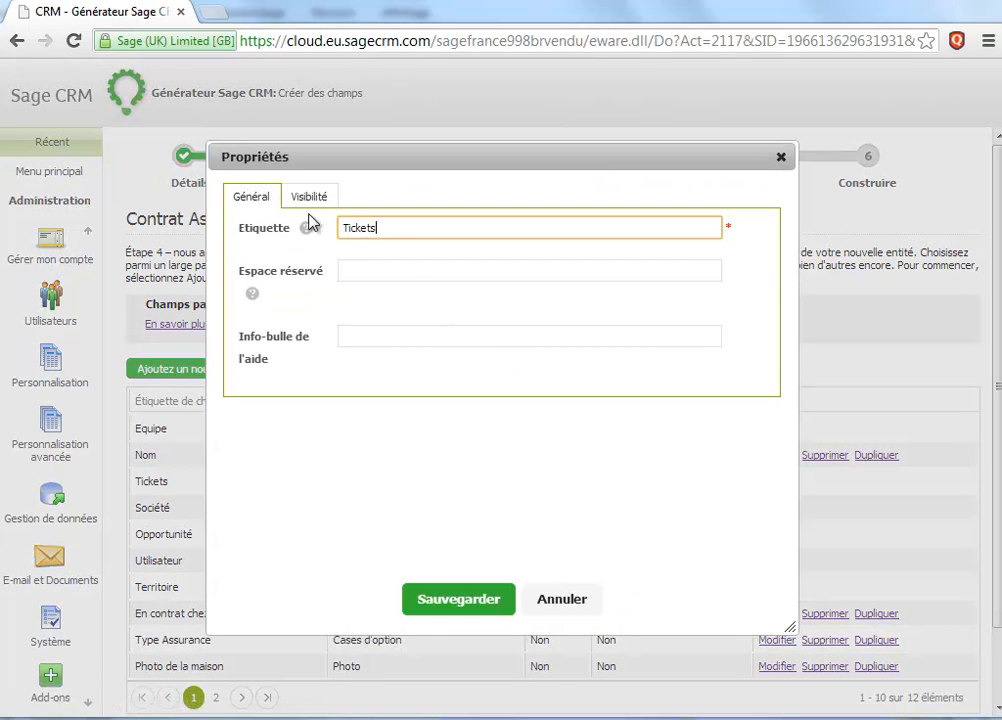
left_click(308, 199)
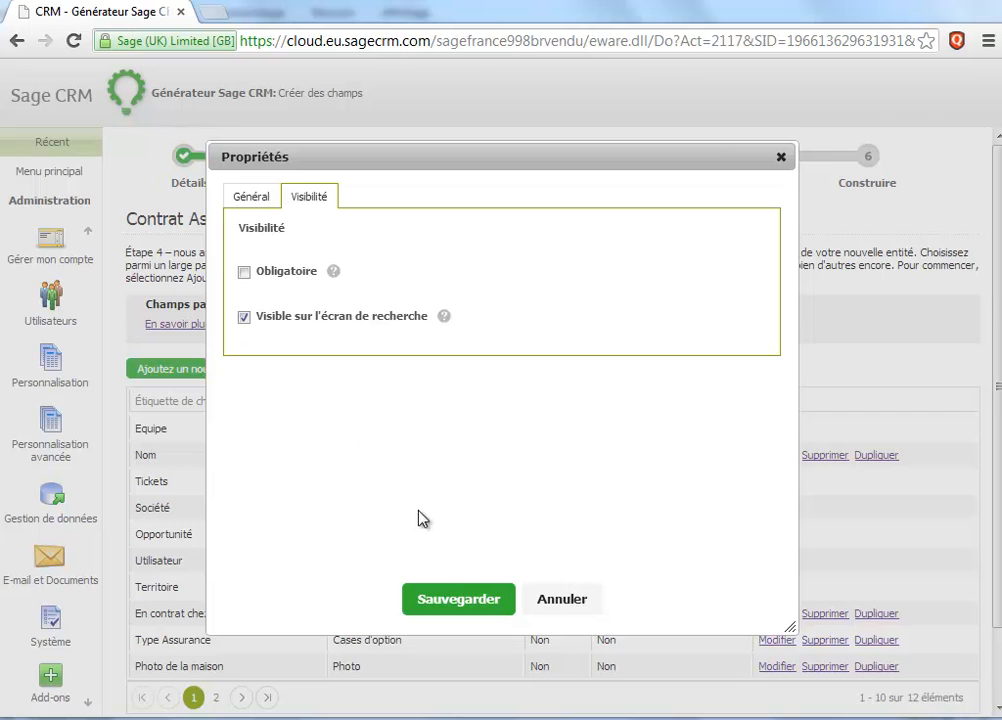
left_click(464, 603)
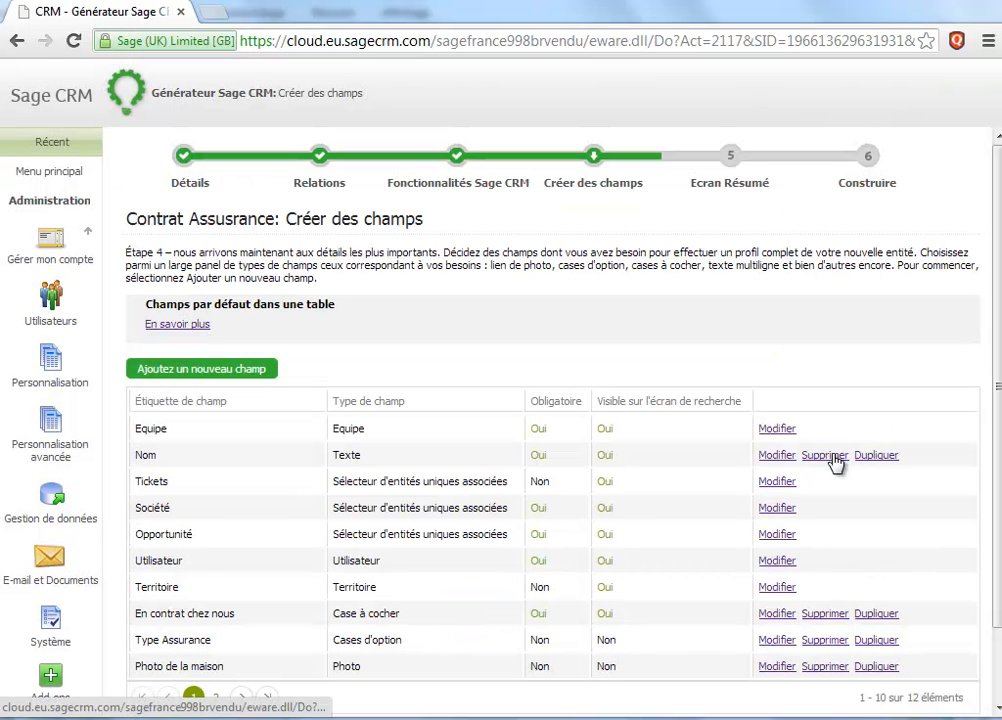
left_click(777, 508)
left_click(312, 197)
left_click(242, 272)
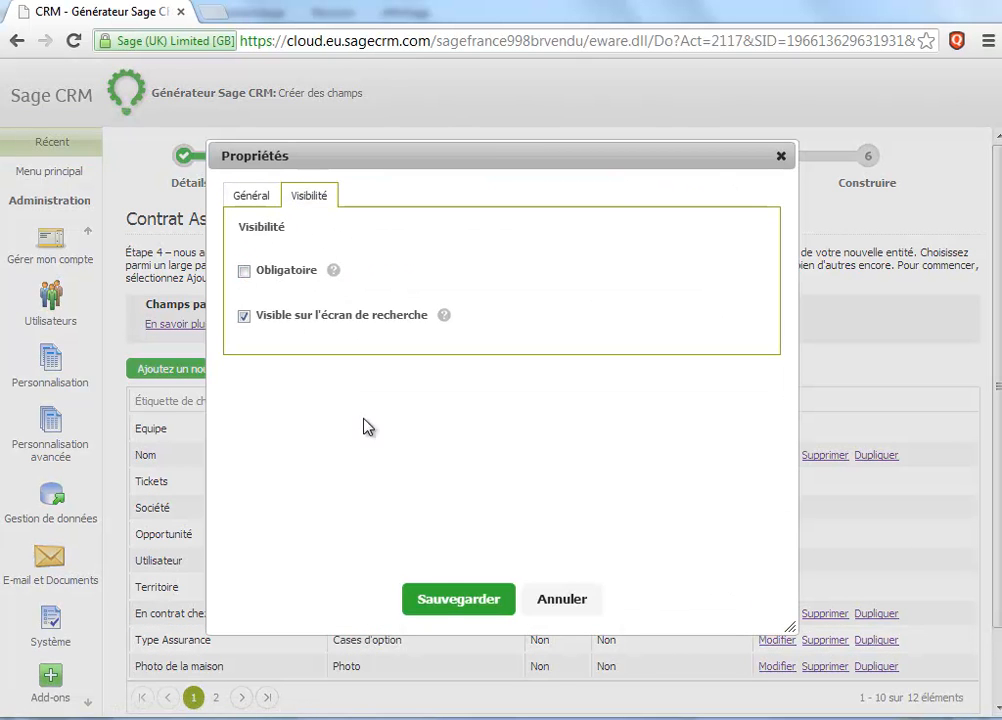
left_click(440, 602)
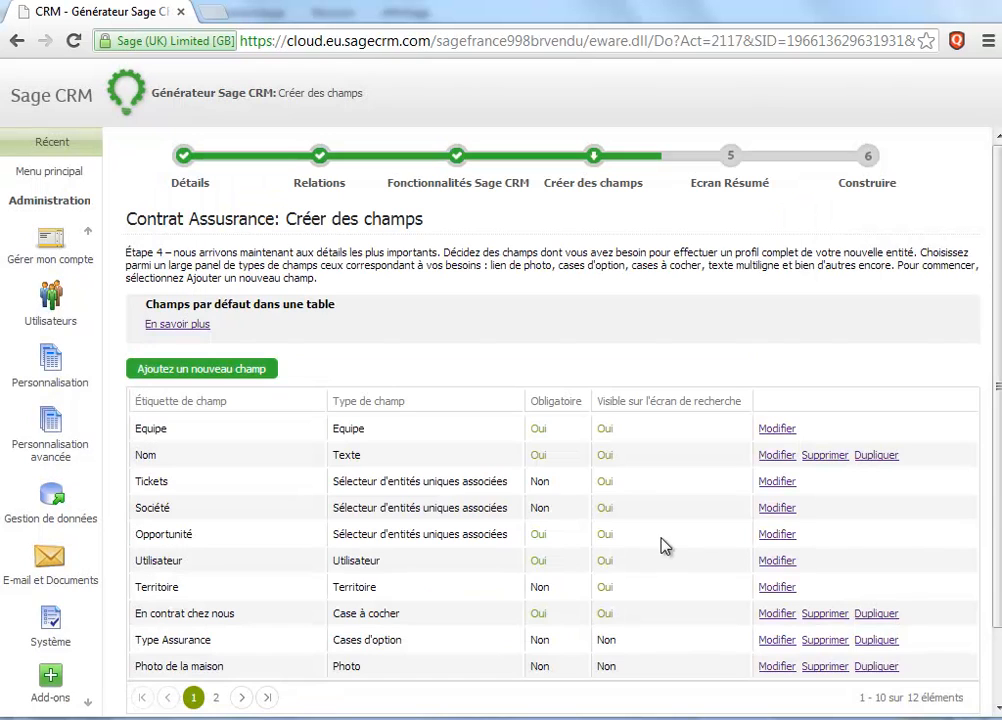
left_click(777, 508)
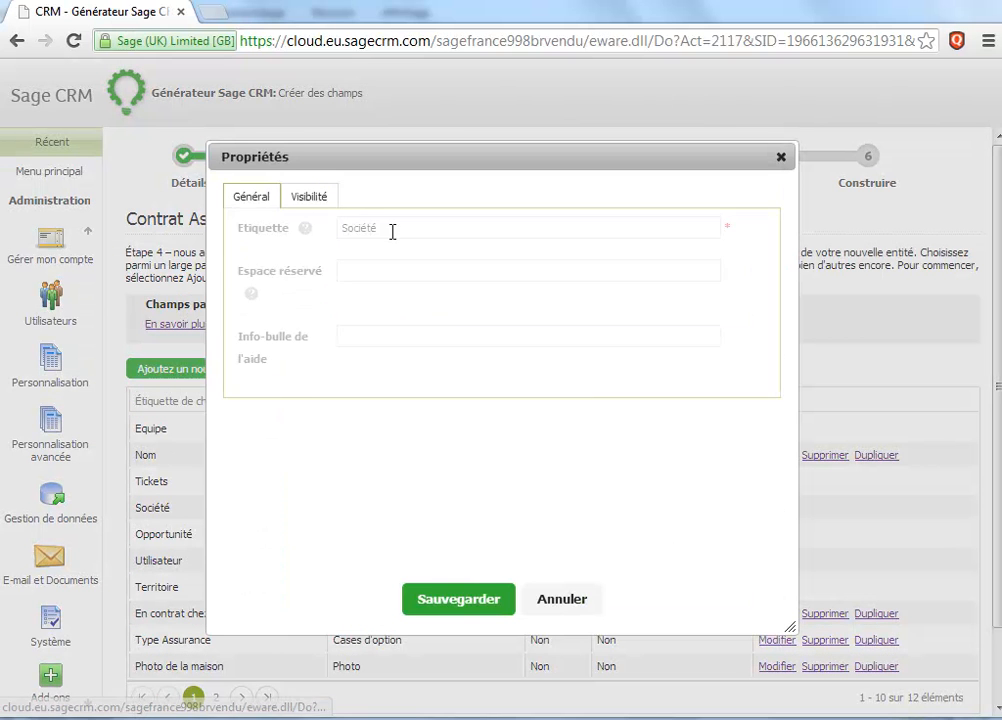
left_click(336, 204)
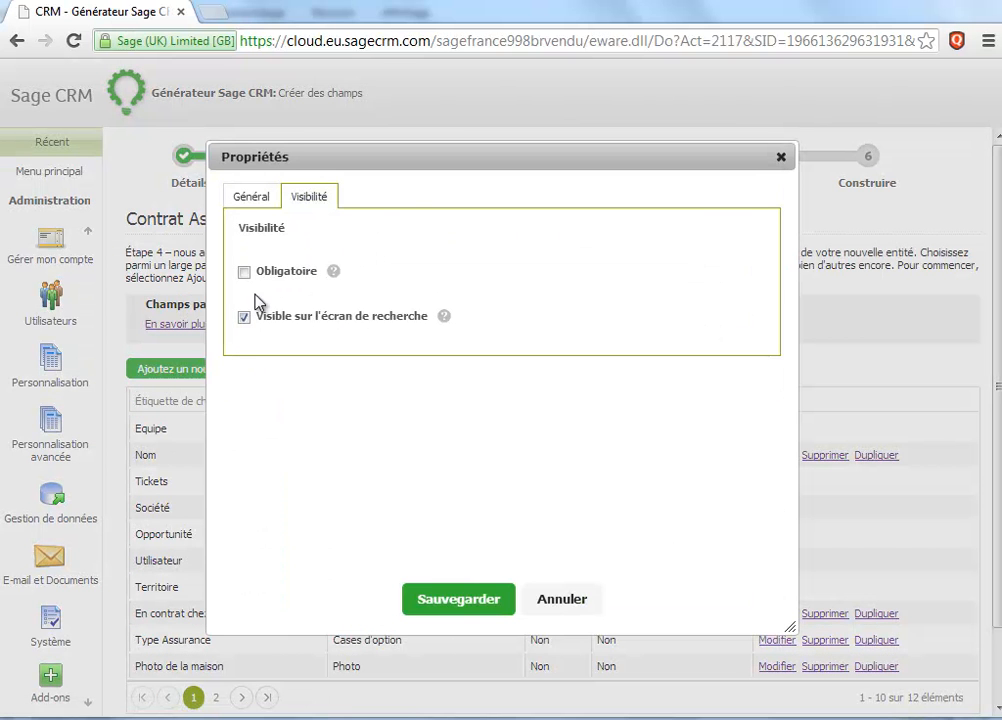
left_click(458, 606)
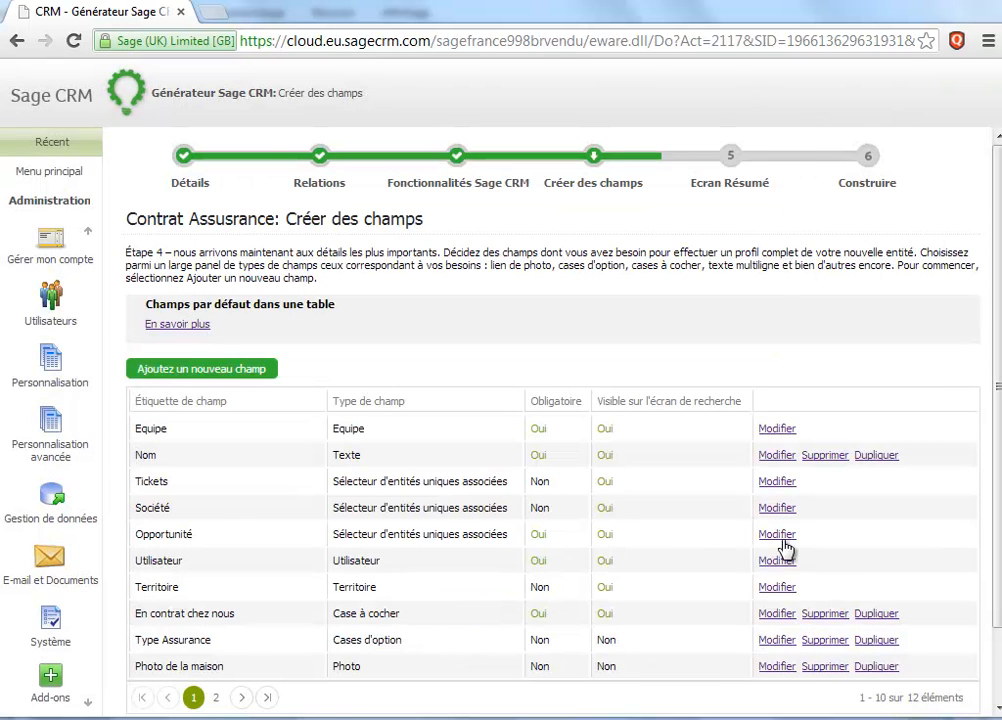
- Make the Opportunité relation field non-mandatory and save its properties
left_click(780, 534)
left_click(309, 197)
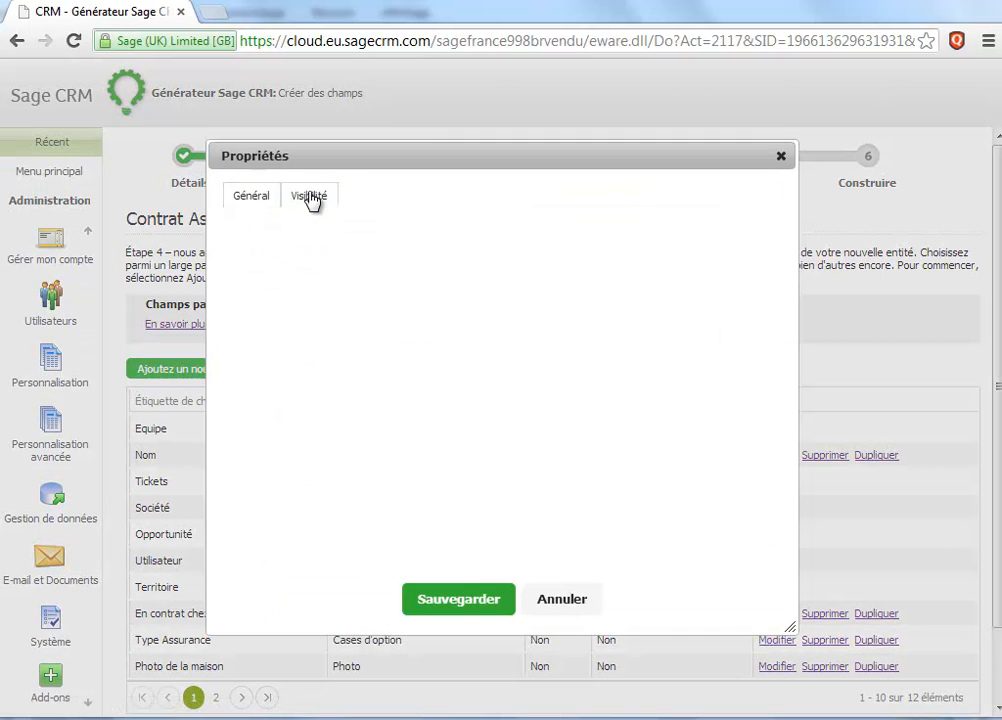
left_click(244, 271)
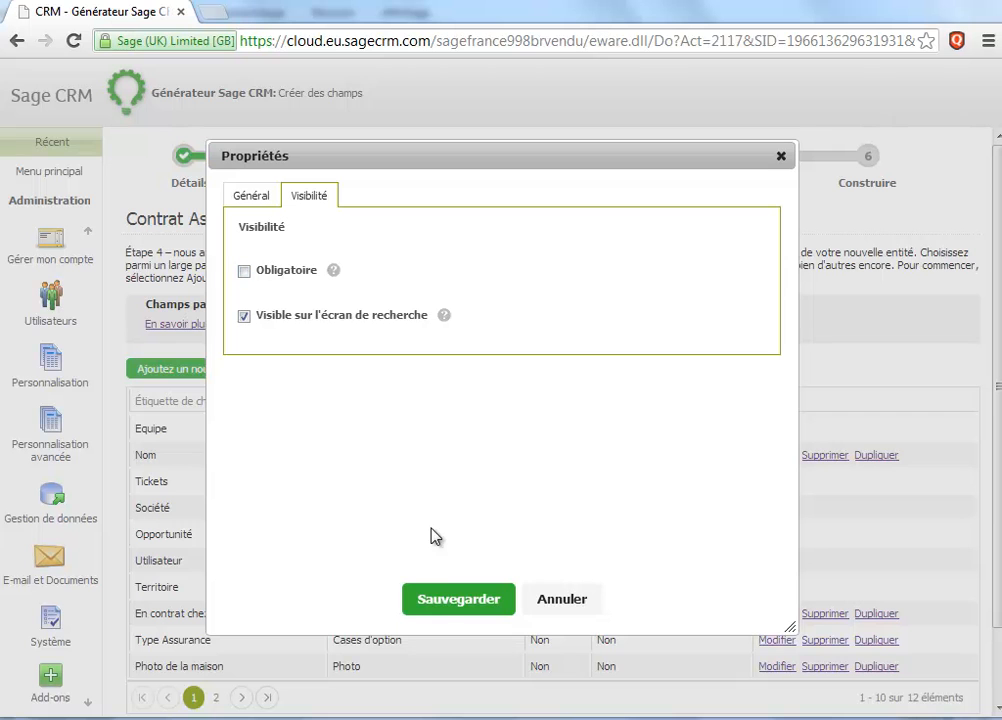
left_click(456, 598)
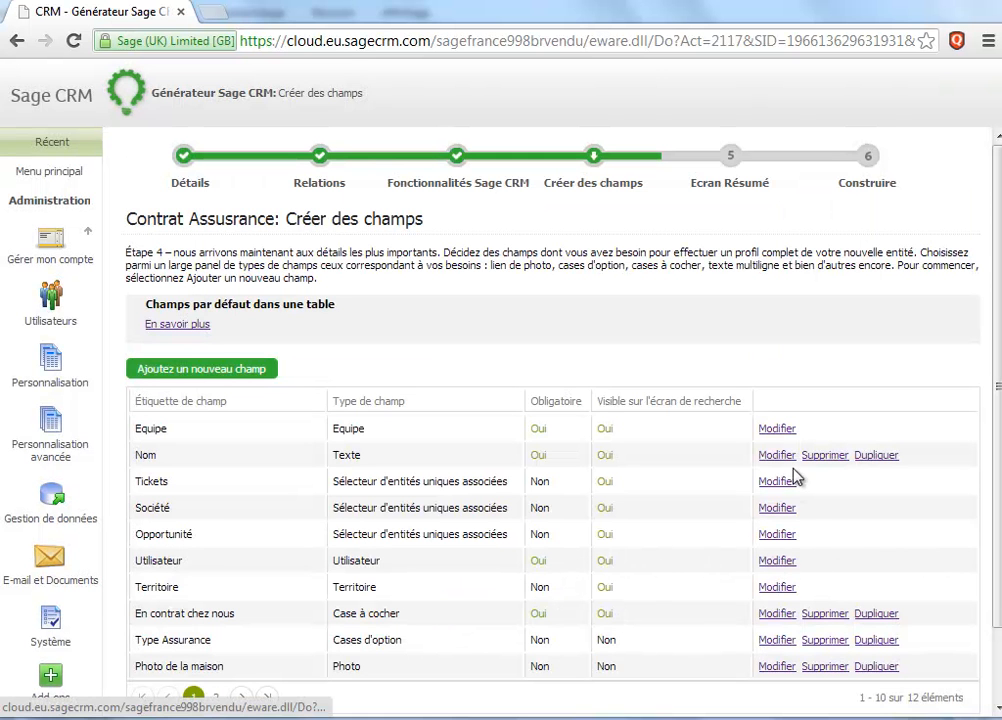
left_click(774, 587)
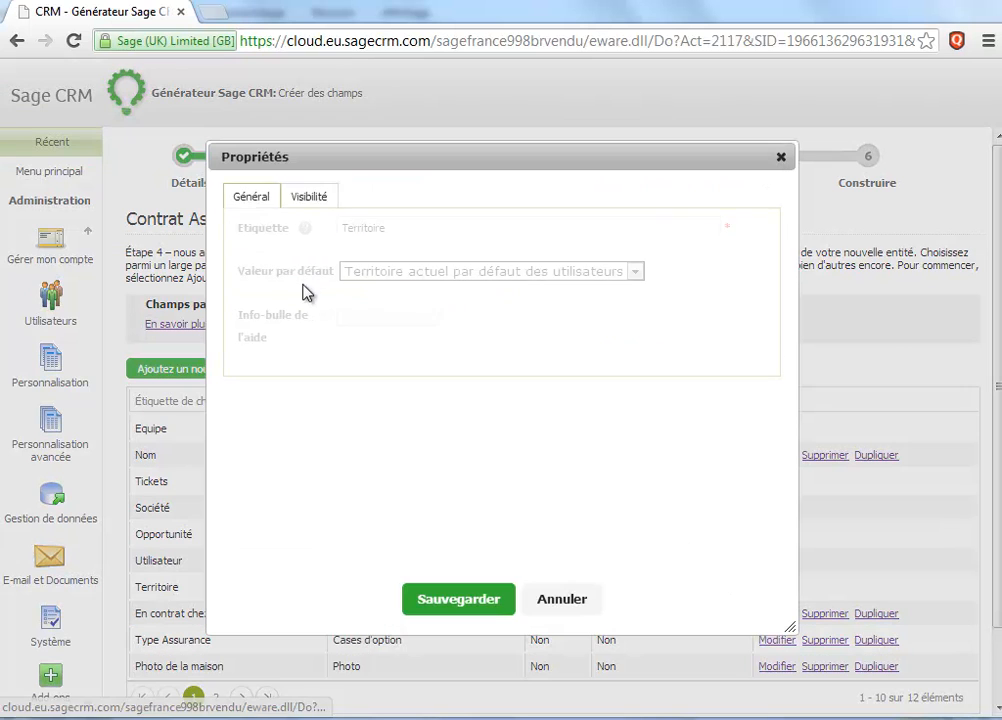
left_click(322, 195)
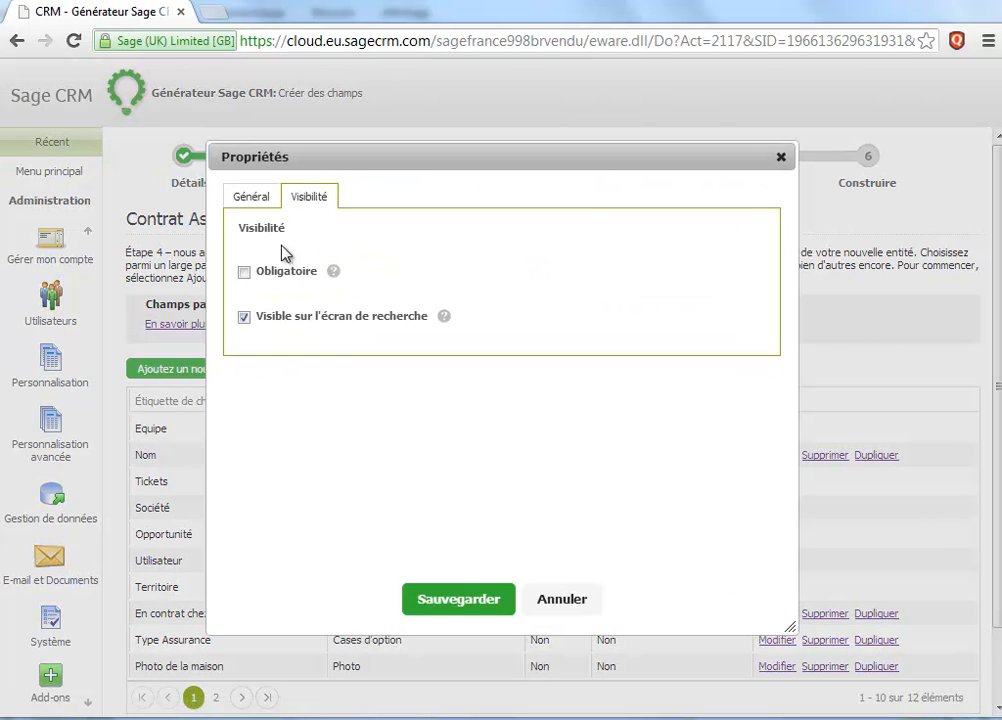
left_click(449, 600)
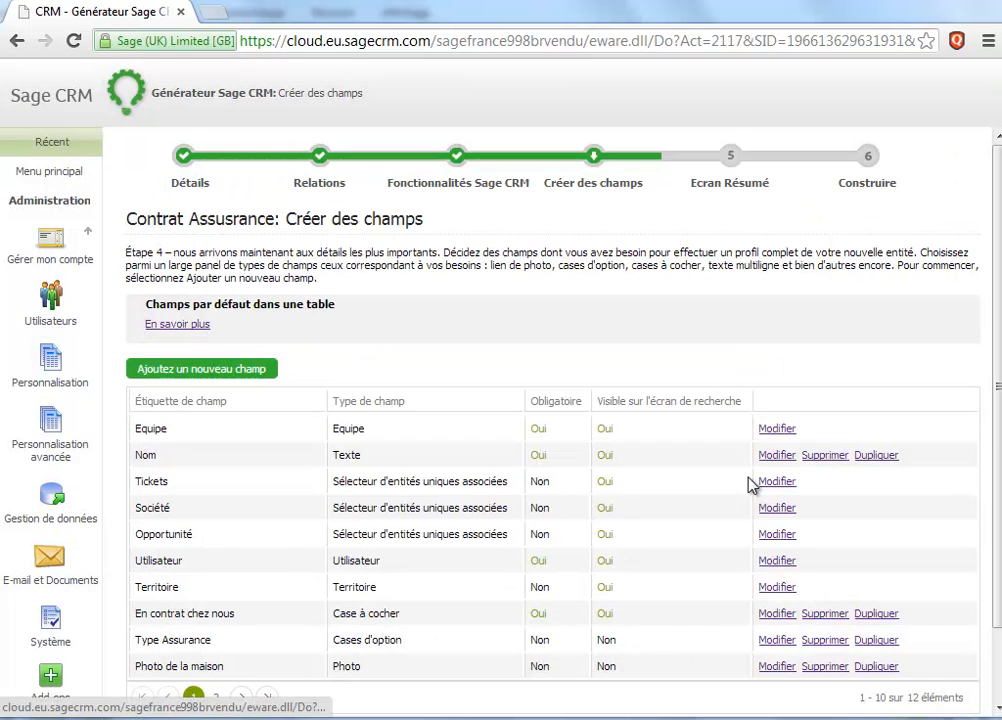
- Make the Equipe field non-mandatory and save its properties
left_click(779, 429)
left_click(310, 196)
left_click(244, 272)
left_click(486, 604)
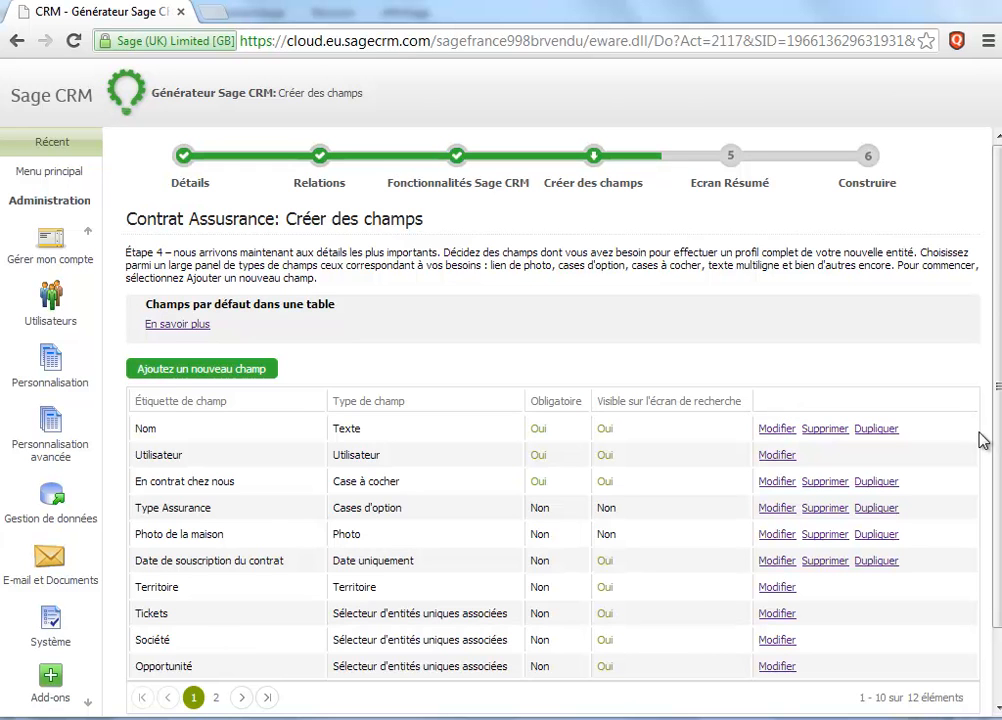
- Finish the field definitions for Contrat Assusrance and continue to its Ecran Résumé layout
scroll(600, 450, "down", 3)
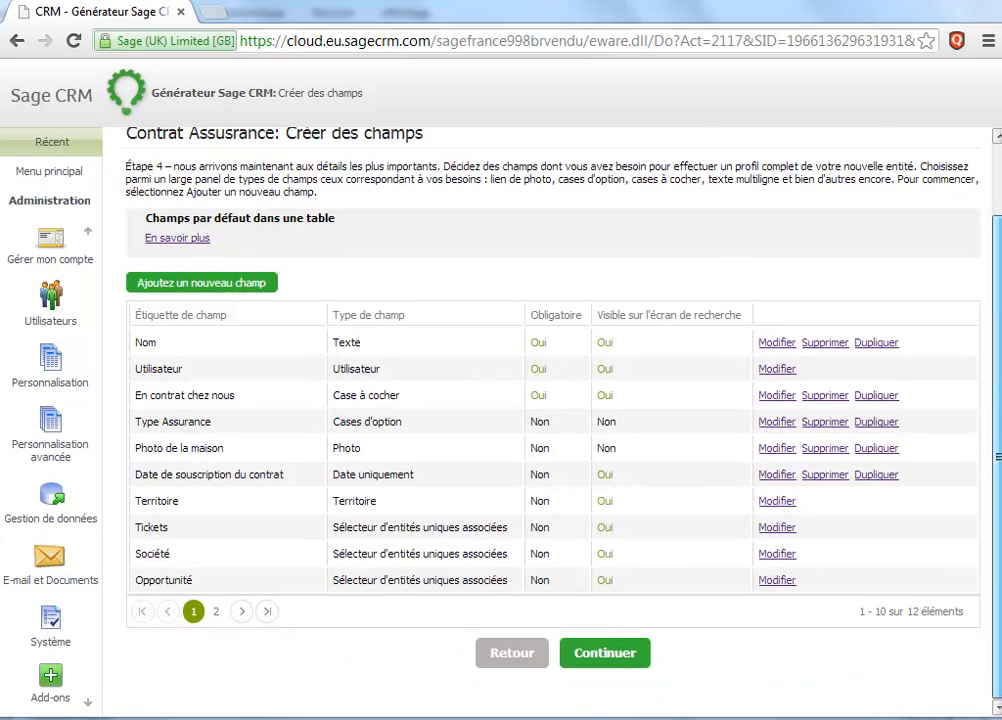
left_click(617, 654)
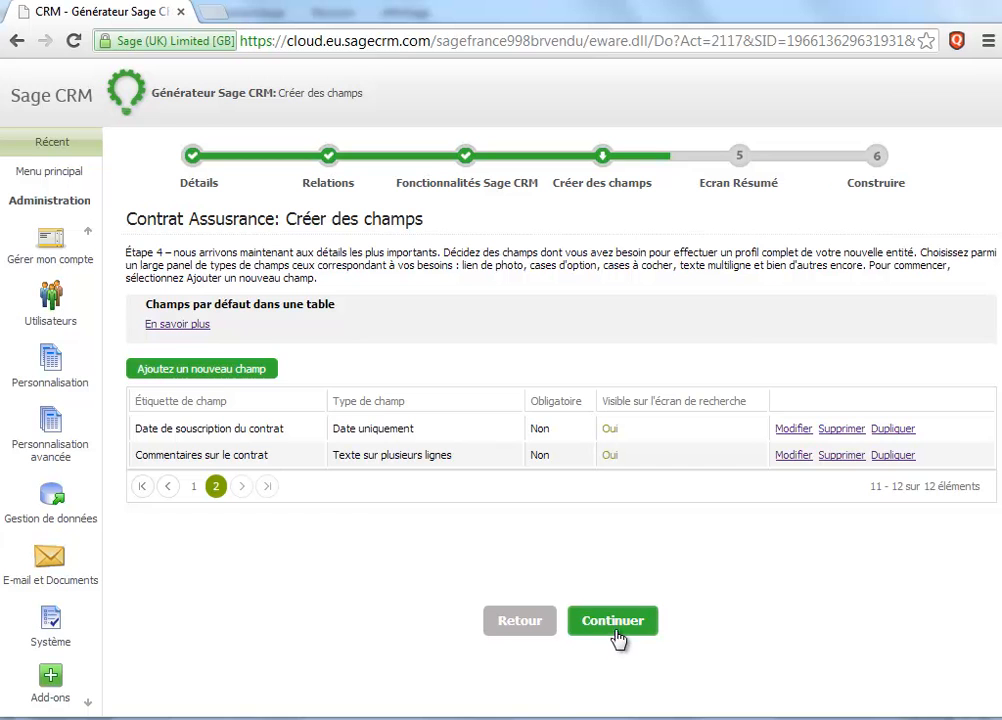
left_click(613, 621)
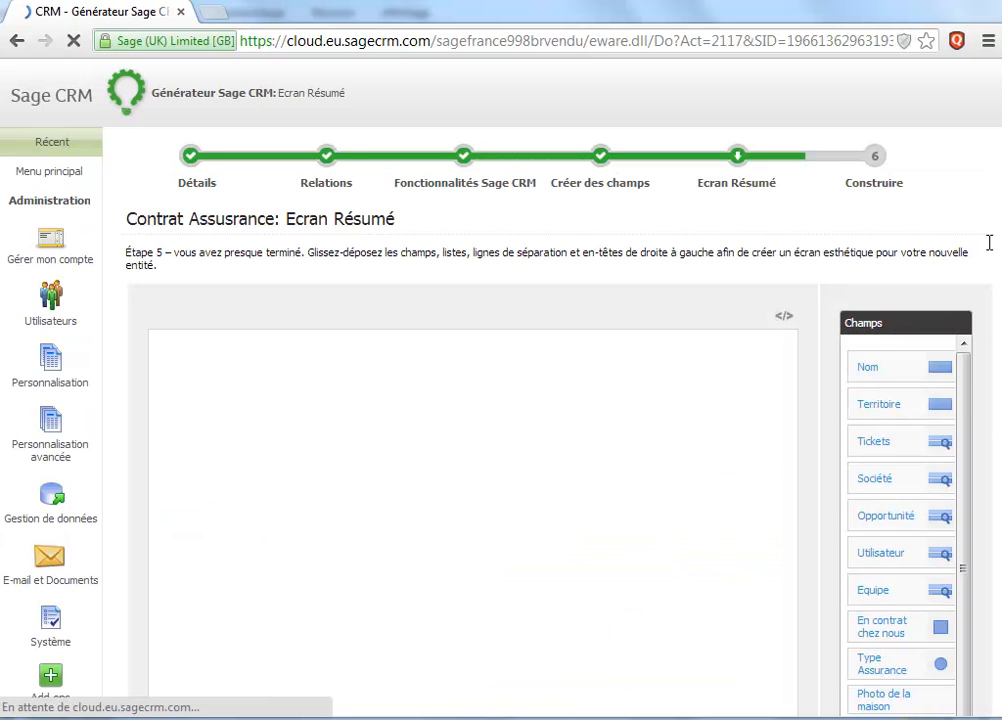
left_click_drag(997, 245, 995, 358)
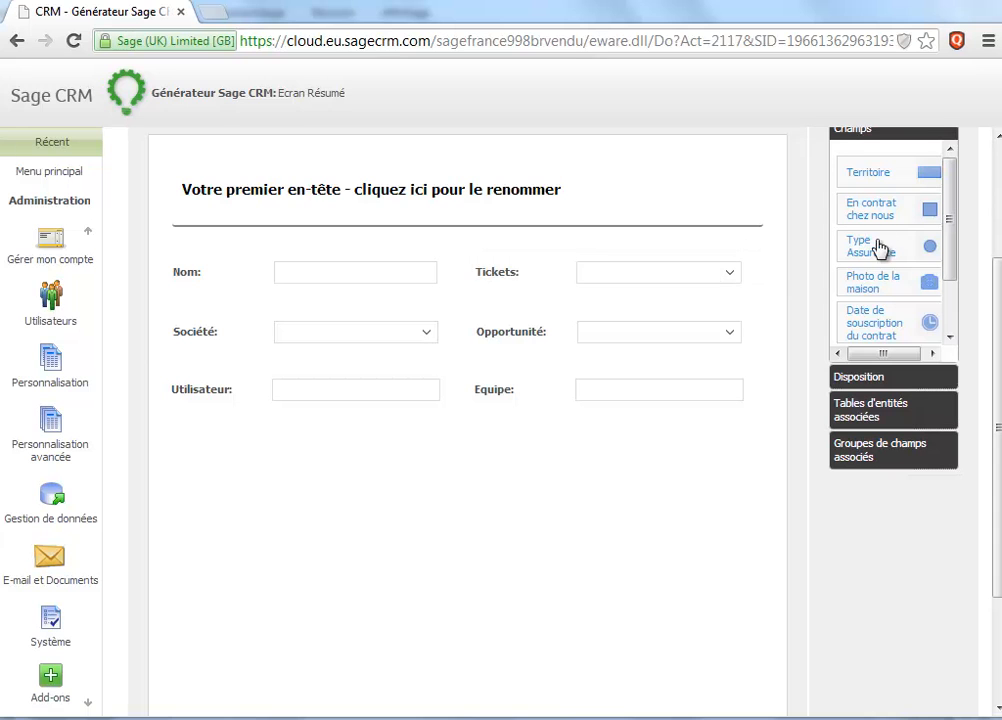
- Add the En contrat chez nous, Type Assurance, Photo de la maison and Date de souscription du contrat fields to the summary screen
left_click_drag(855, 222, 271, 458)
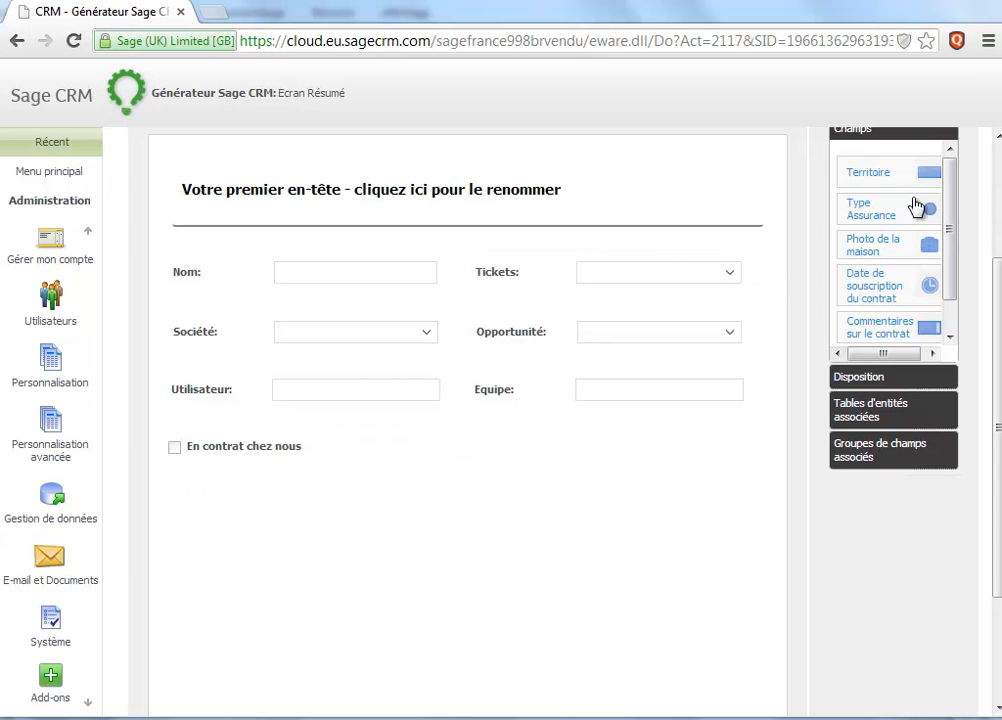
left_click_drag(893, 213, 570, 447)
left_click_drag(880, 218, 606, 646)
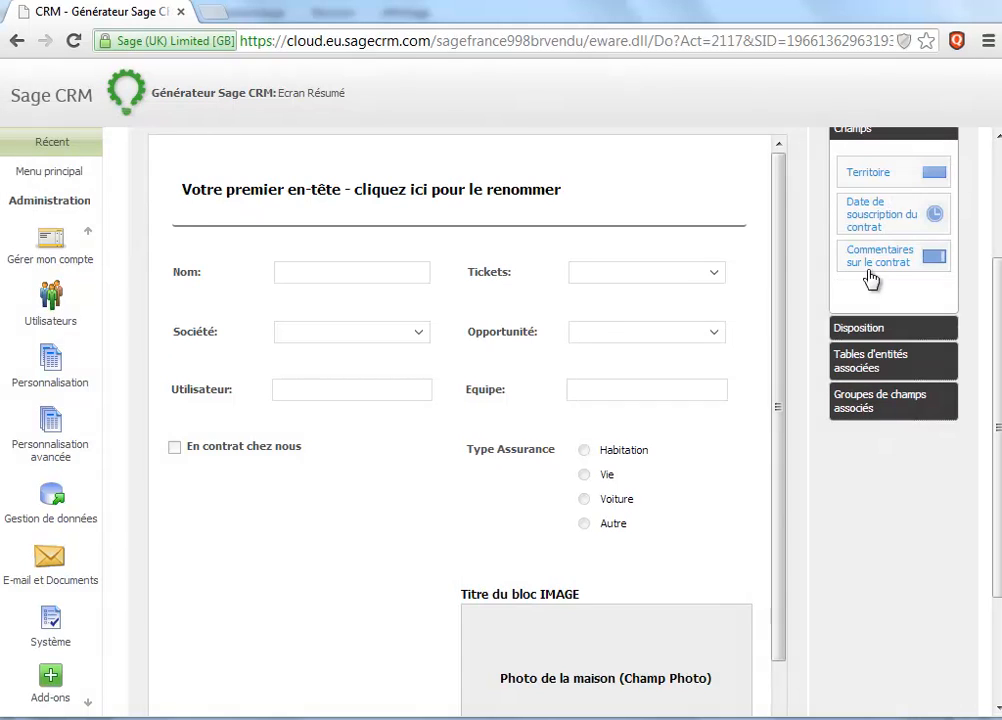
left_click_drag(903, 217, 250, 575)
scroll(586, 597, "down", 1)
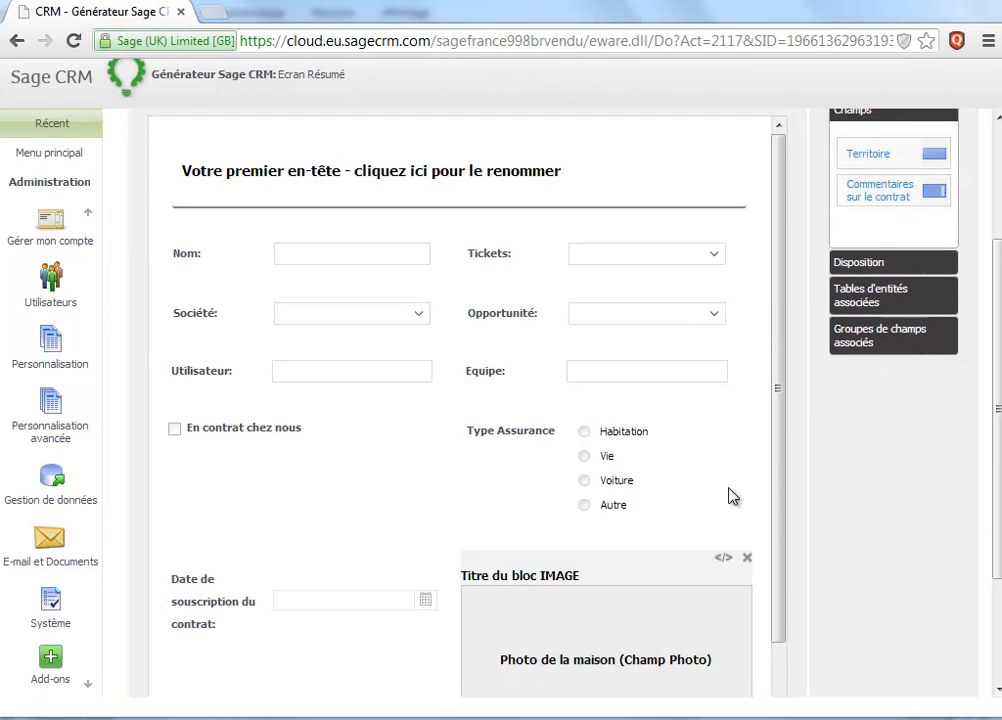
- Move the Photo de la maison block below the subscription date and add Commentaires sur le contrat beside the date field
left_click_drag(778, 459, 765, 597)
left_click_drag(546, 473, 250, 622)
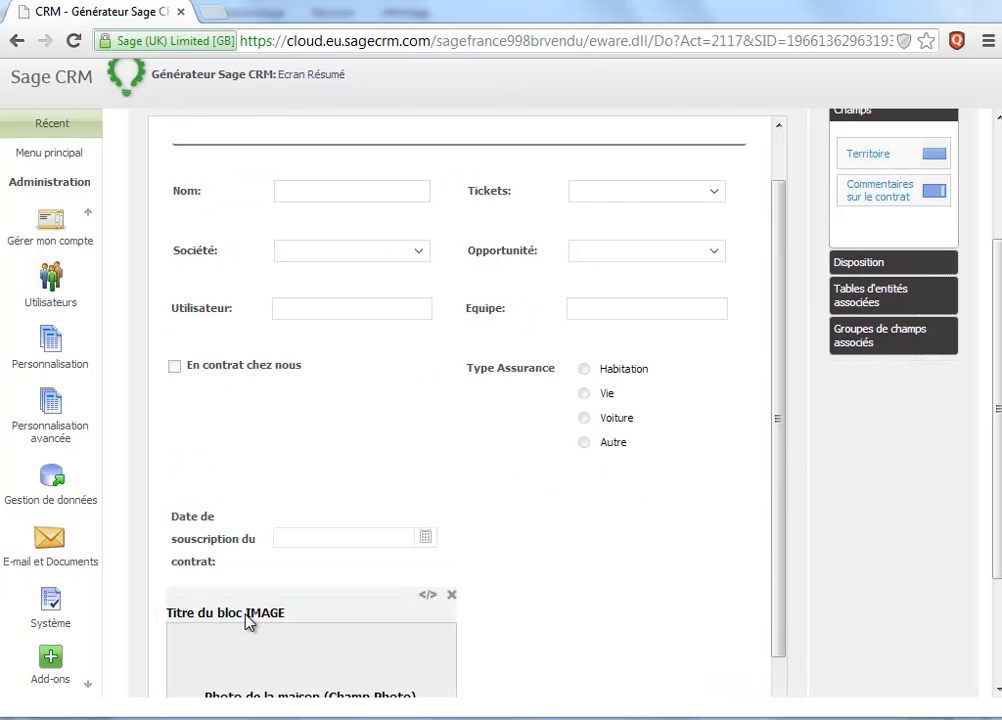
left_click_drag(890, 207, 587, 572)
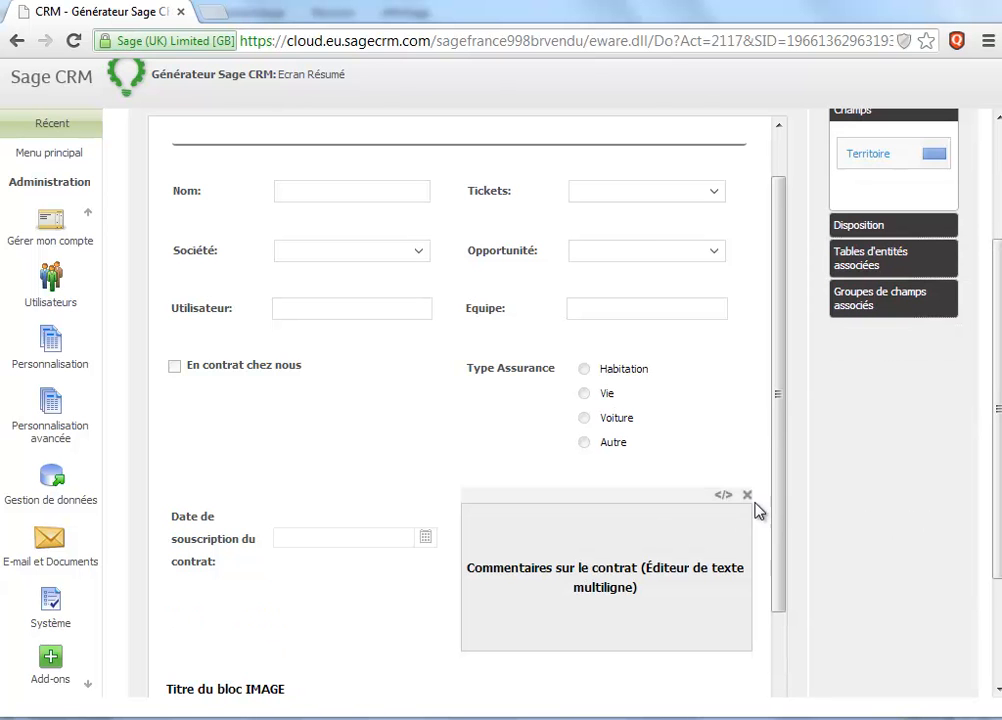
- Accept the summary screen layout, build the Contrat Assusrance entity and dismiss the completion dialog
left_click_drag(778, 472, 776, 705)
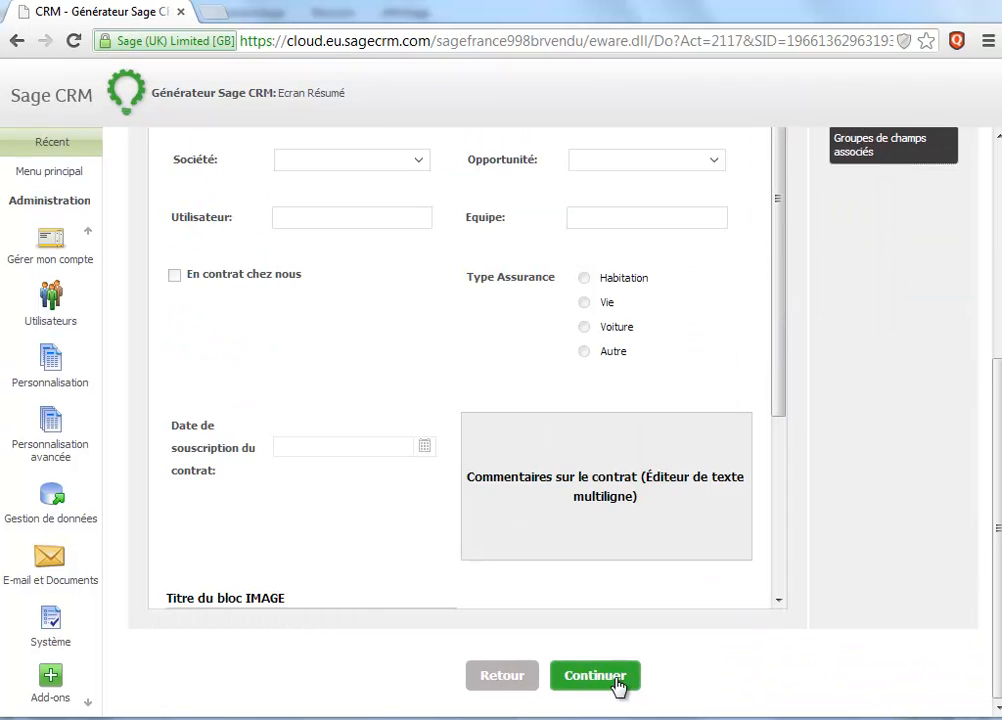
left_click(615, 680)
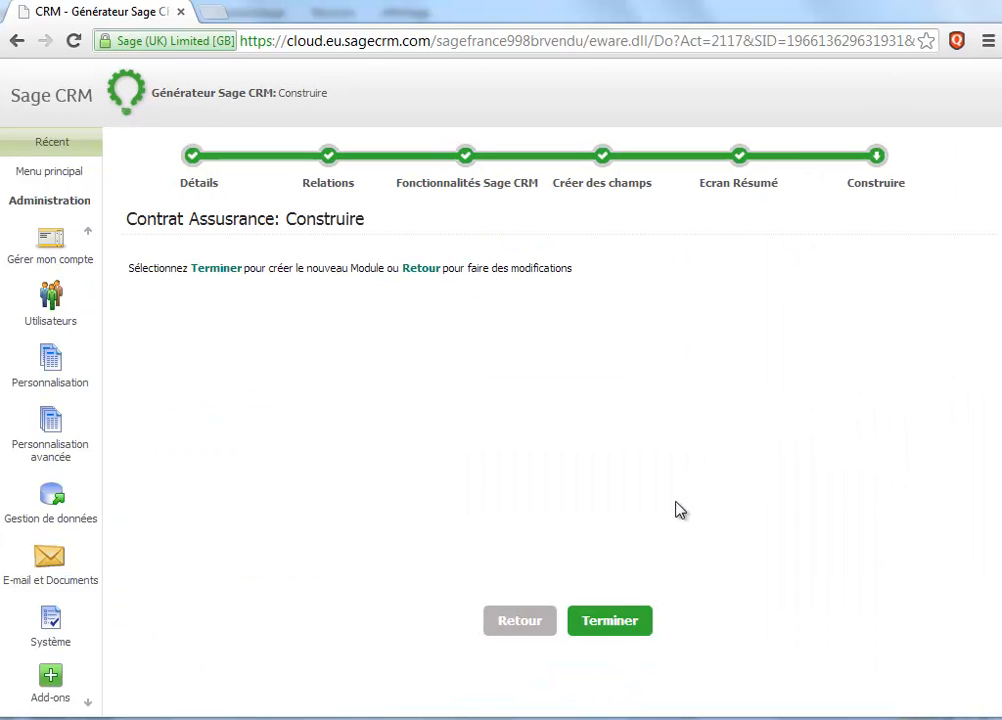
left_click(607, 628)
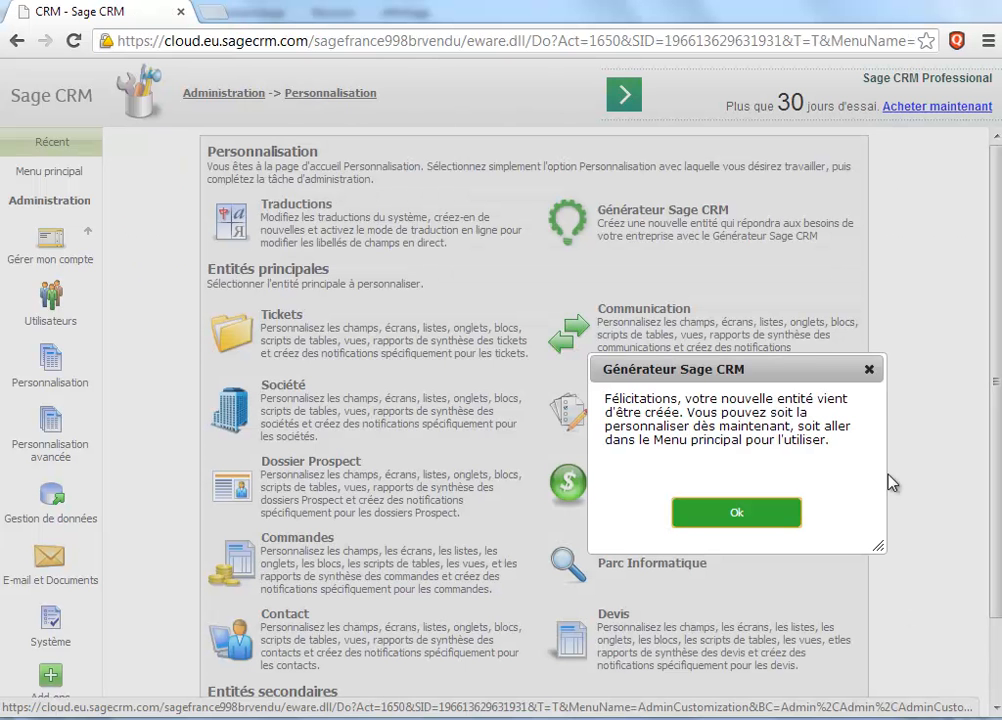
left_click(740, 514)
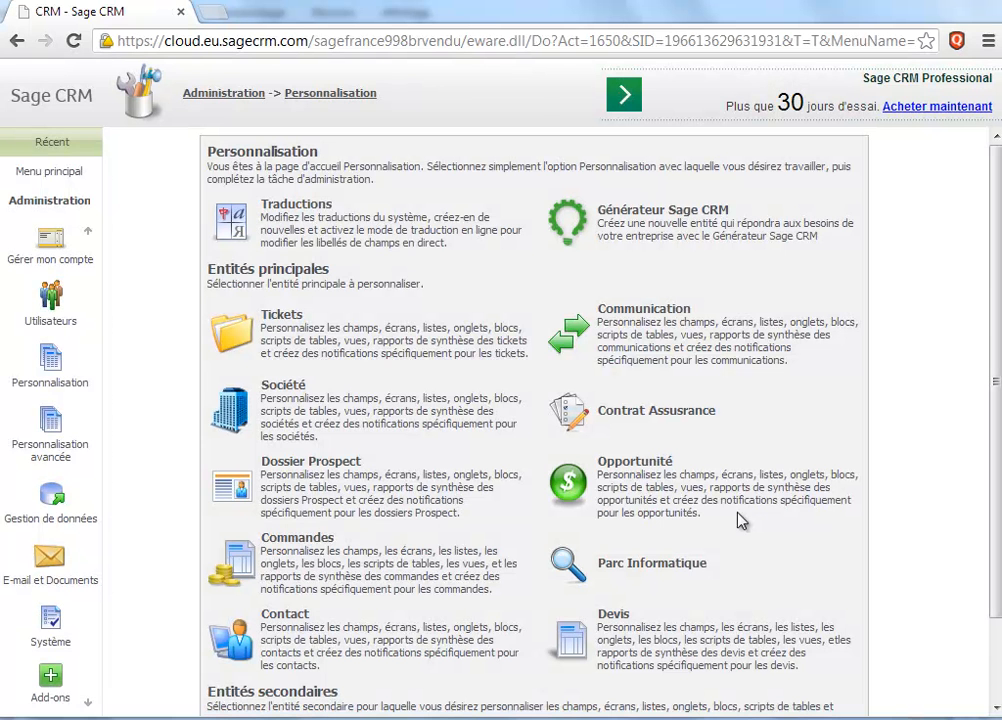
- Open the Contrat Assusrance list from the main menu, and also the one in the recent Sage France company record
left_click(49, 172)
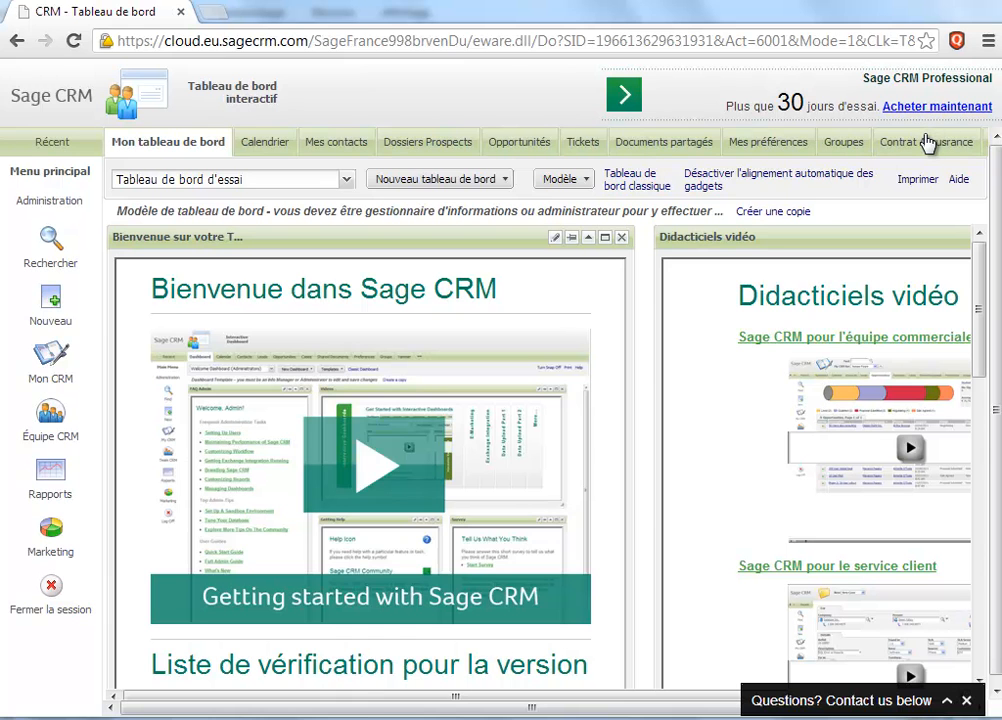
left_click(919, 146)
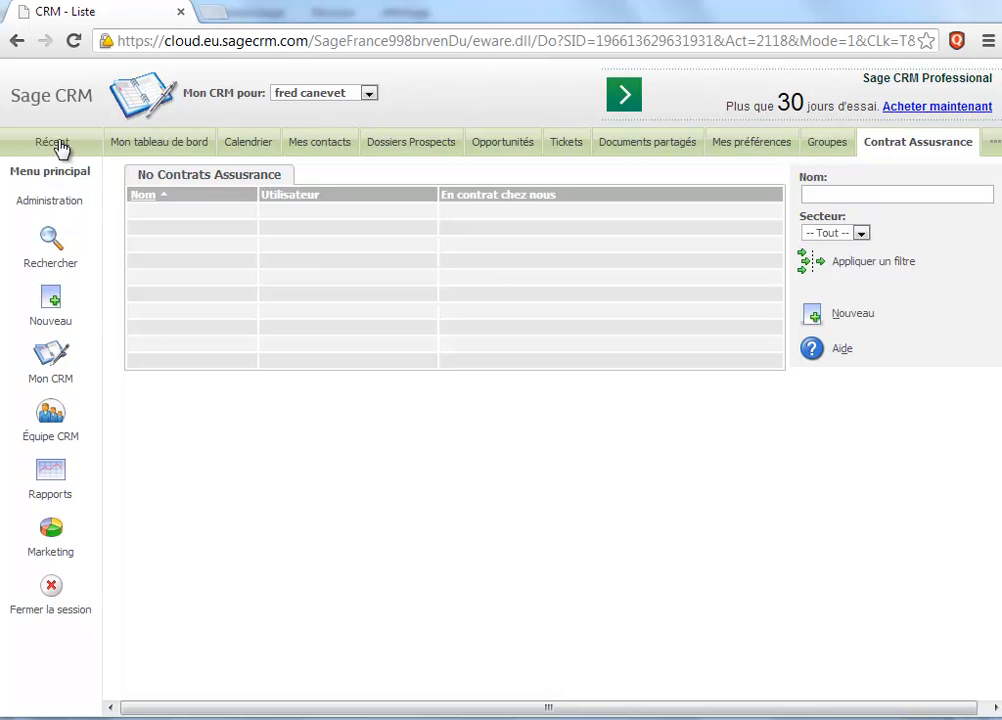
mouse_move(60, 146)
left_click(97, 222)
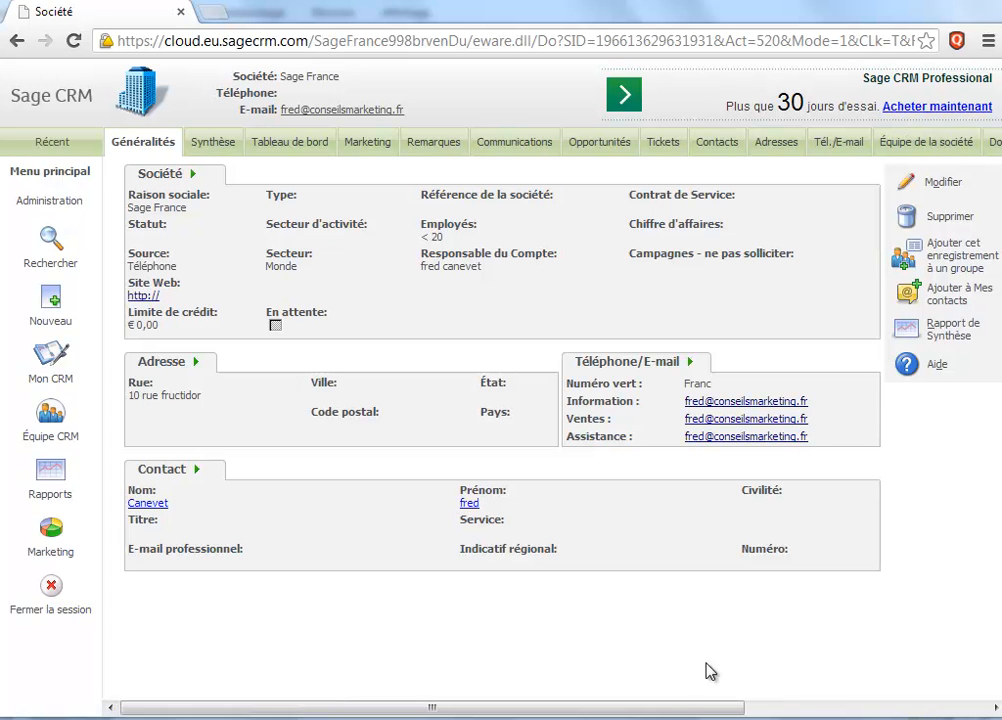
left_click_drag(697, 711, 942, 712)
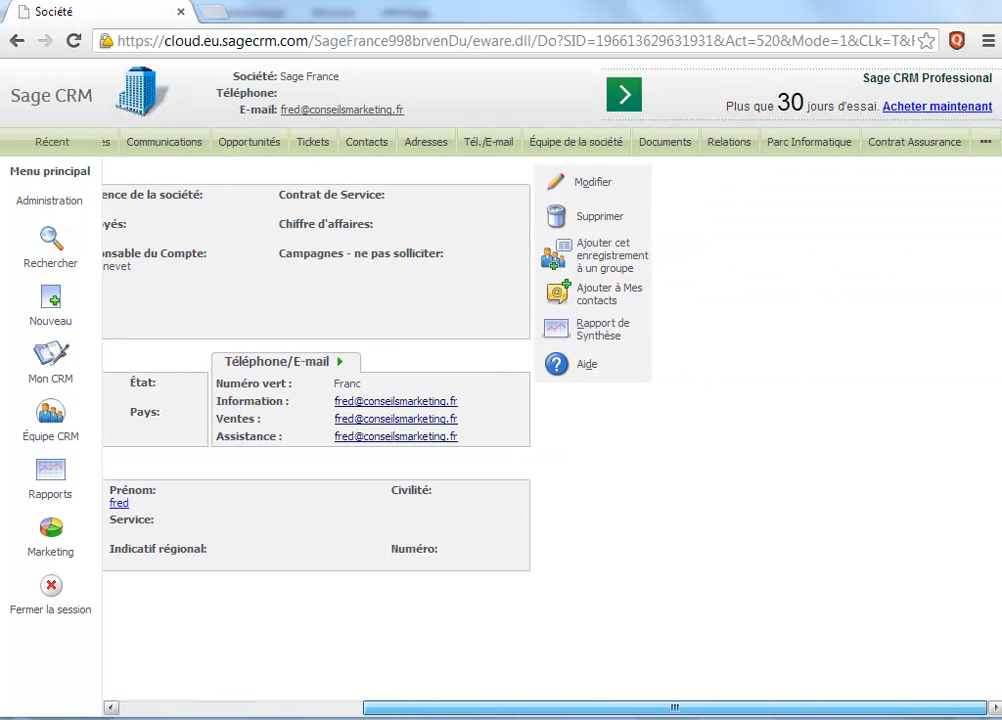
left_click(930, 146)
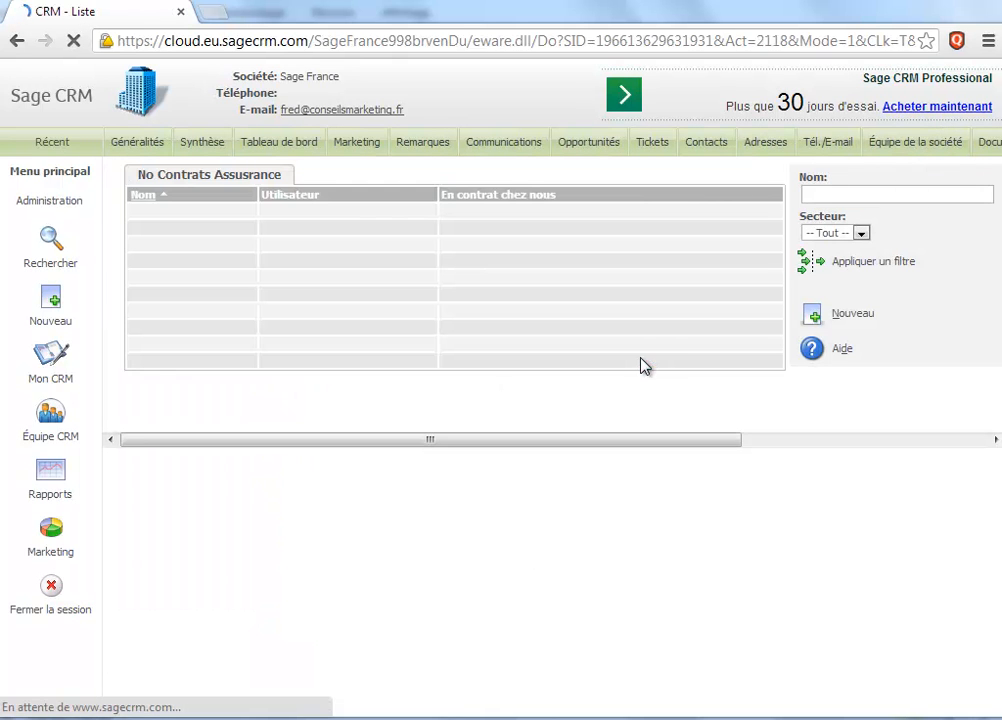
- Create a contract named "contrat assurance résidence principale", linked to the company Sage France and marked En contrat chez nous
left_click(814, 318)
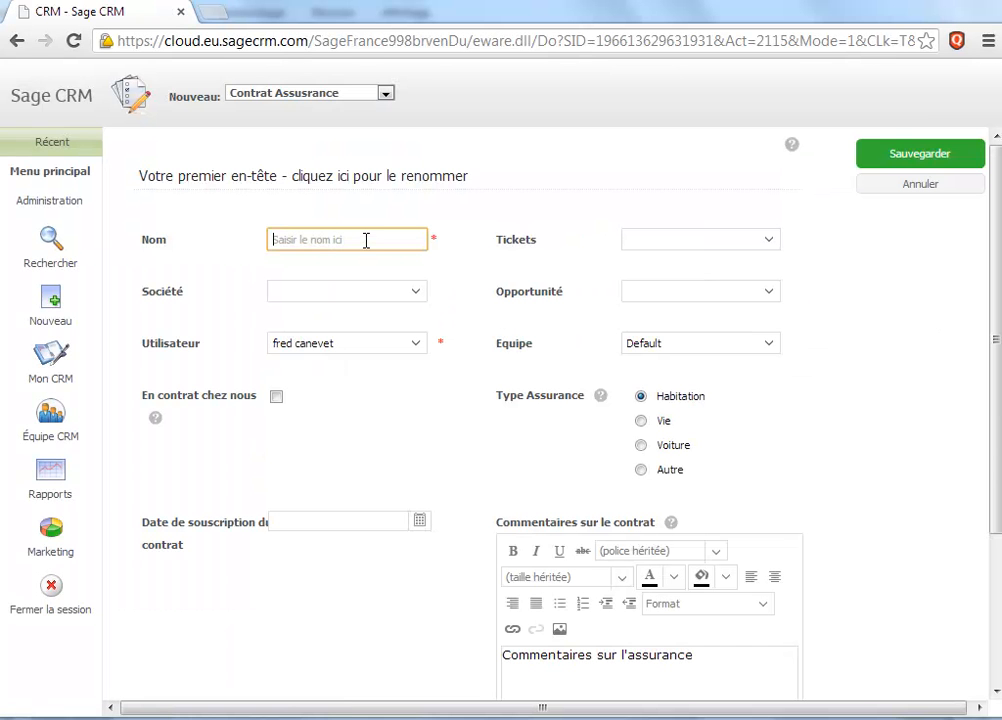
type("contrat assurance résidence")
type("principale")
left_click(413, 303)
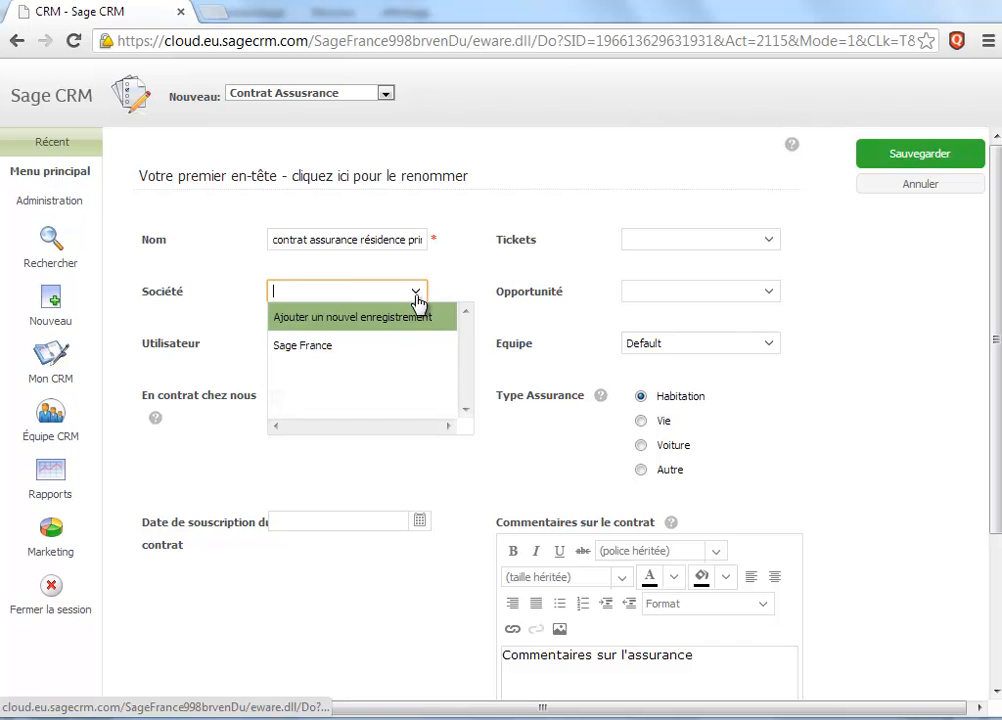
left_click(350, 346)
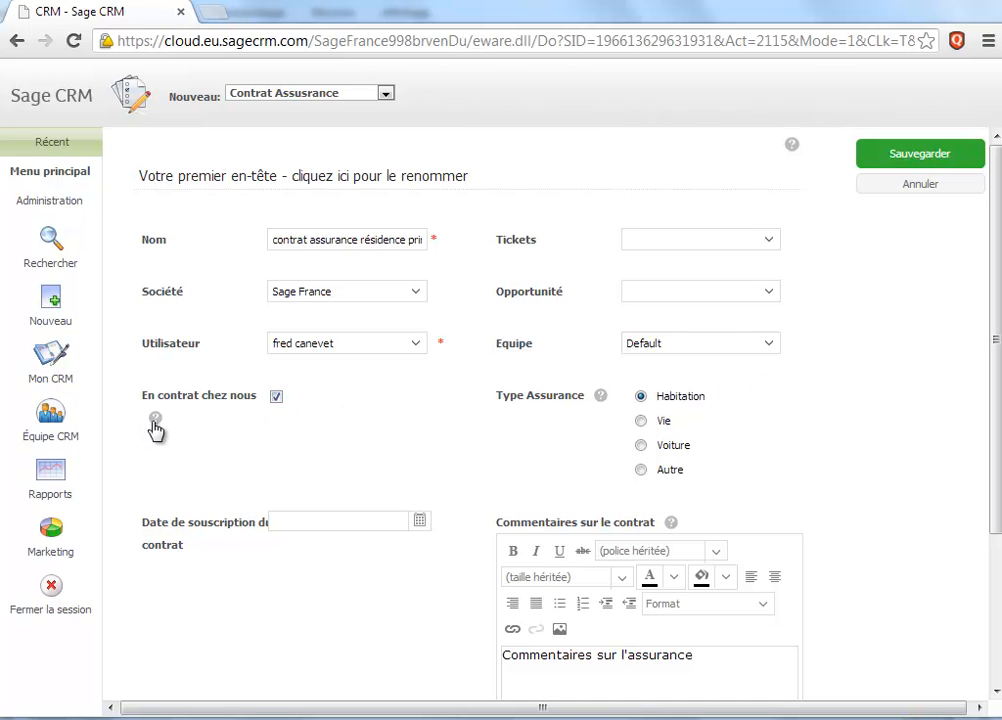
- Set the contract's Type Assurance to Habitation and its subscription date to 30/08/2013
mouse_move(156, 421)
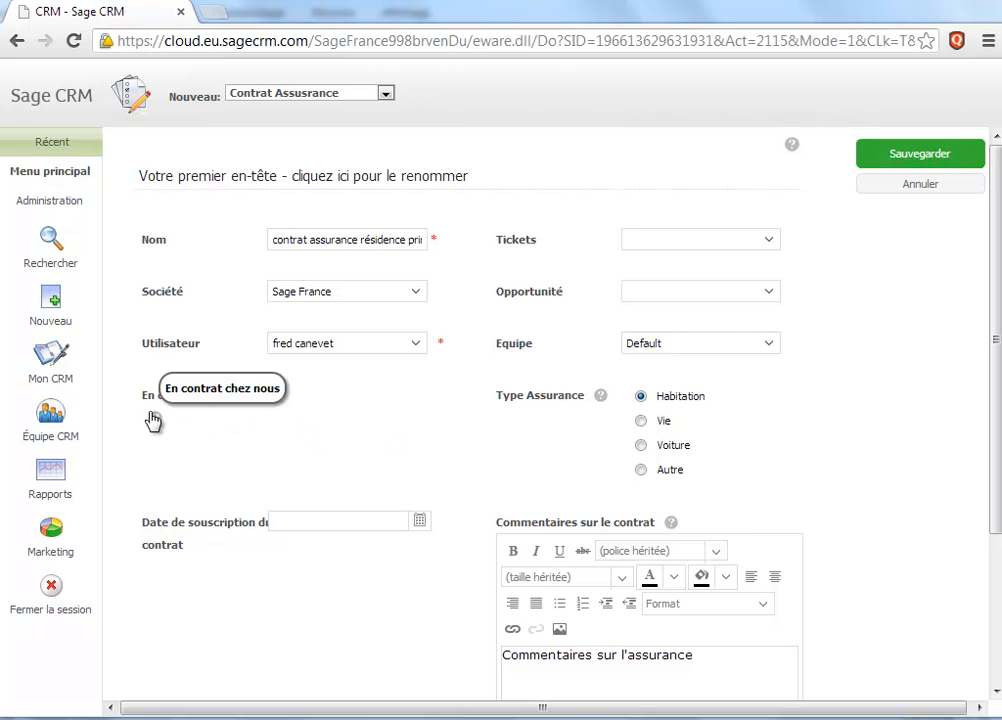
left_click(641, 421)
left_click(641, 445)
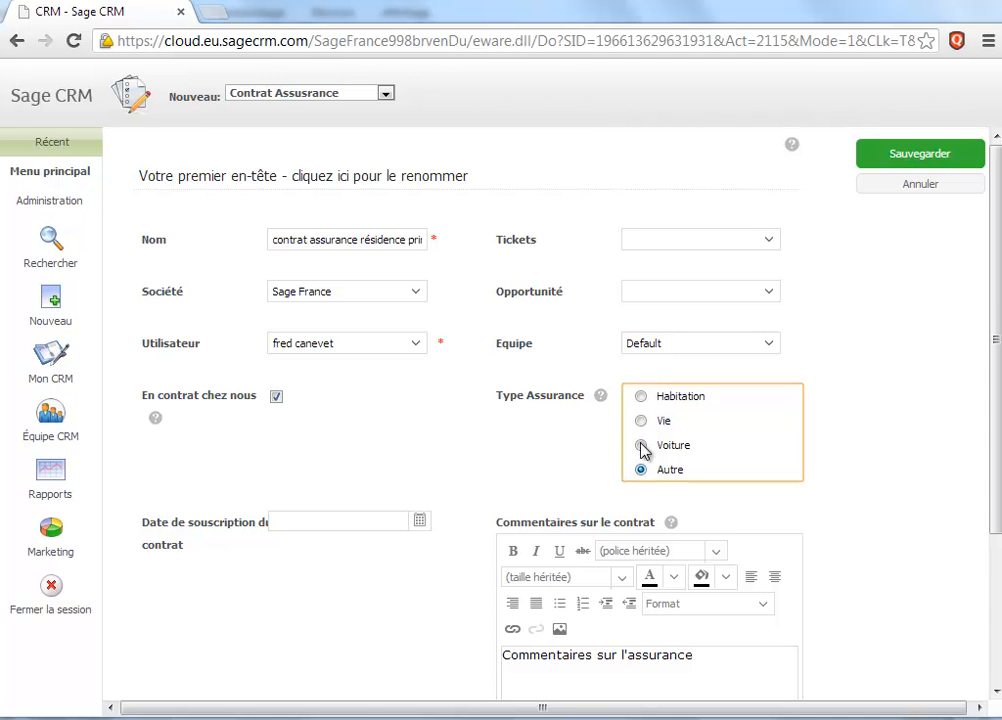
left_click(641, 396)
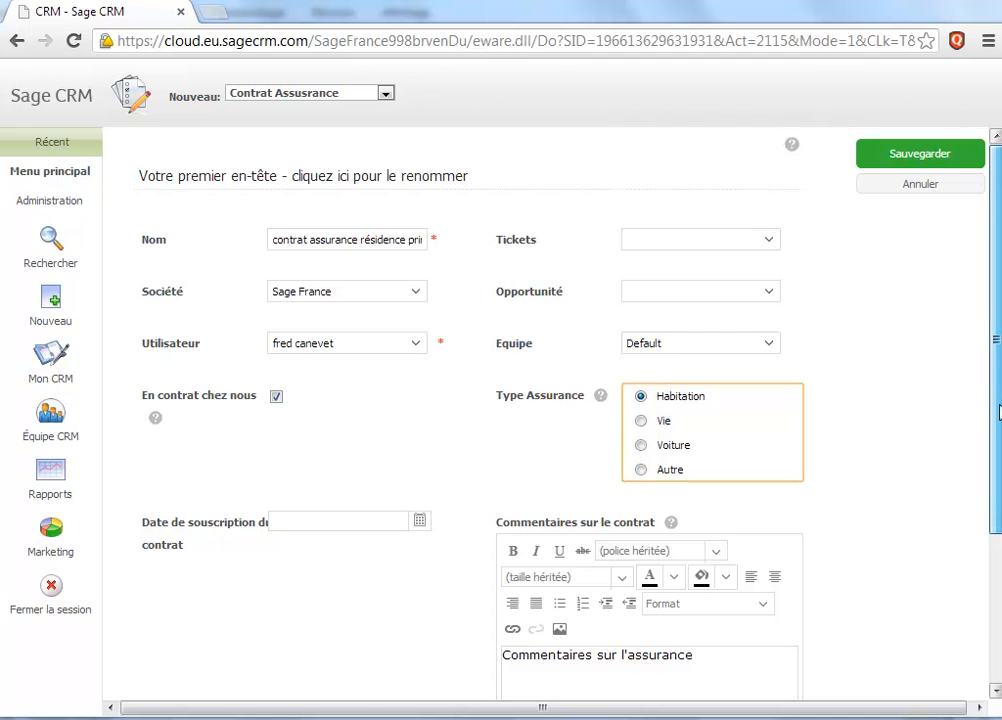
left_click_drag(999, 412, 999, 499)
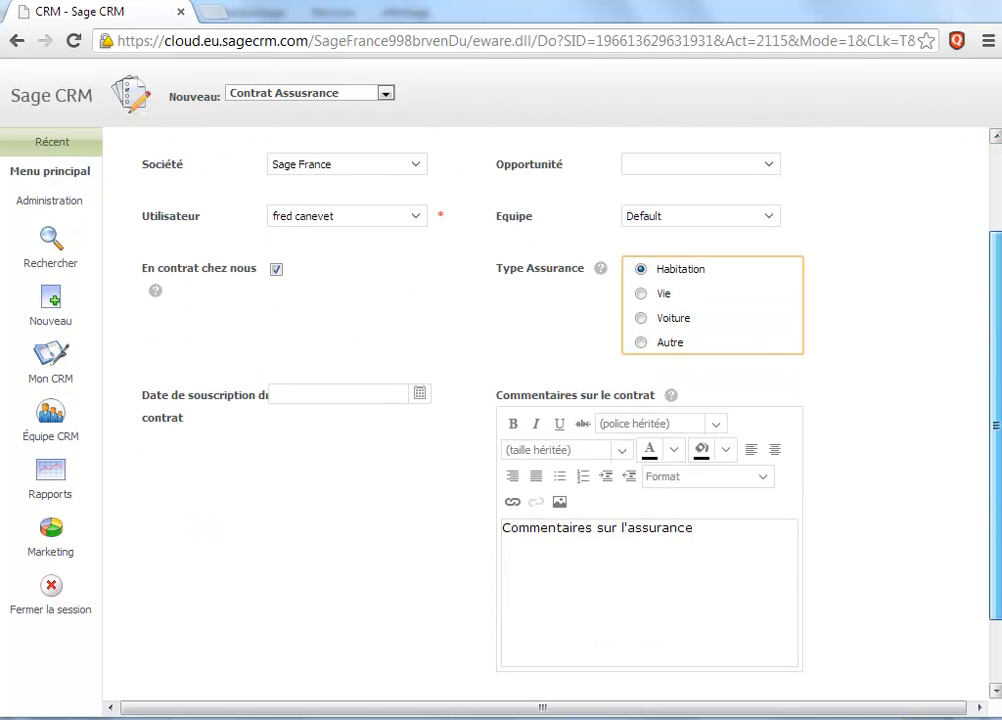
left_click(420, 396)
left_click(502, 567)
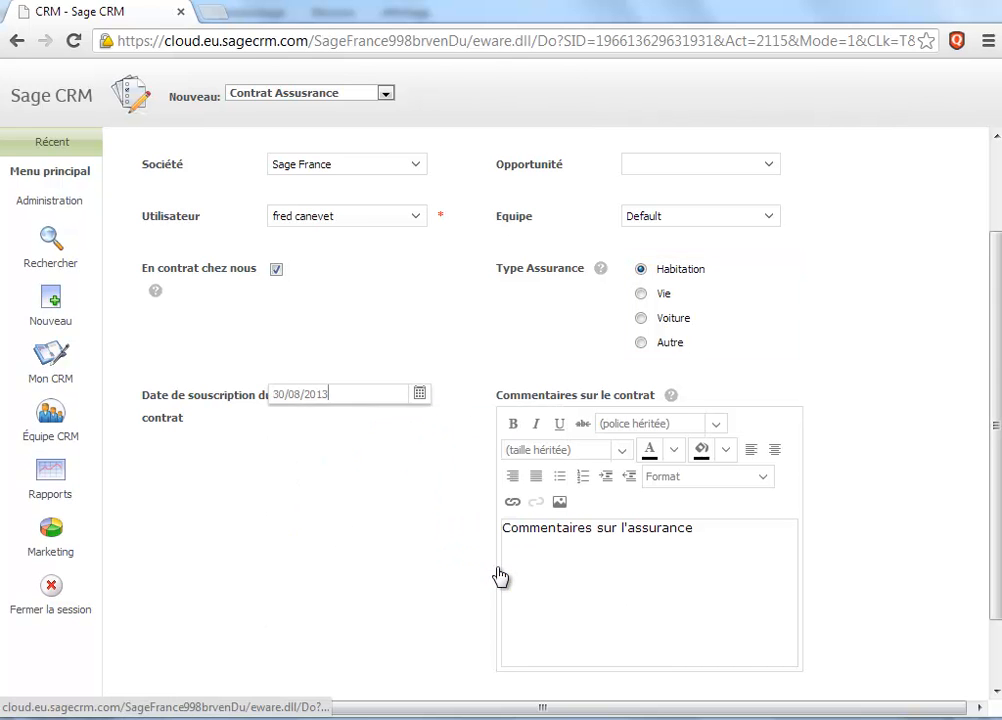
- Replace the comments with a note on the client's contract since "aout" and bold its paragraph "Attention, il y a un metrage à refaire concernant la surface. Prévoir un rappel."
left_click(670, 554)
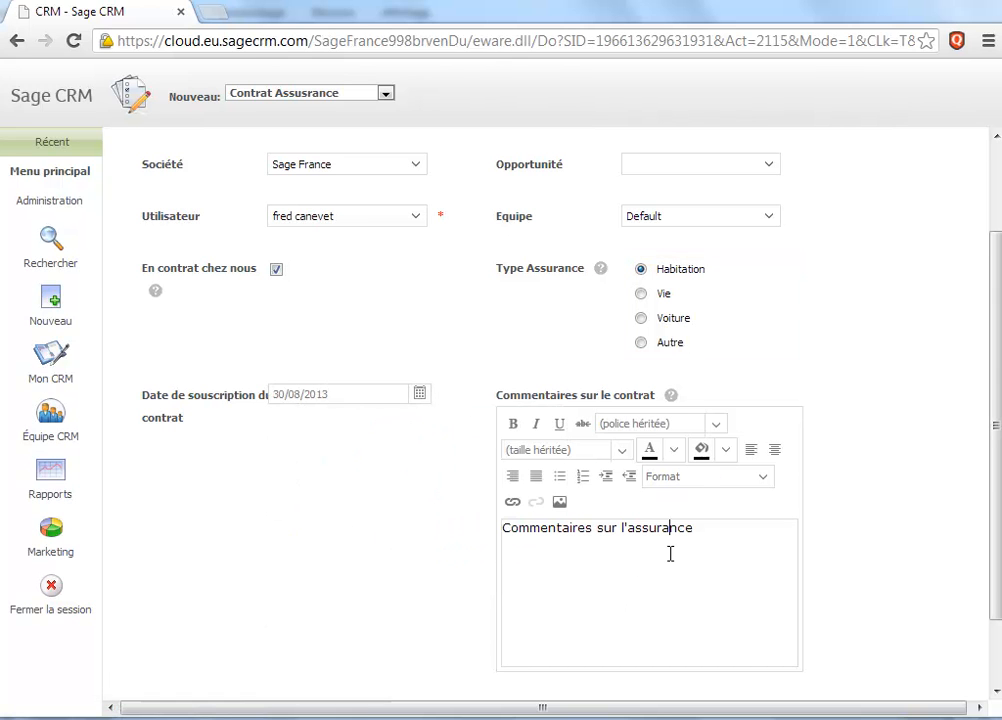
key("ctrl+a")
type("Le")
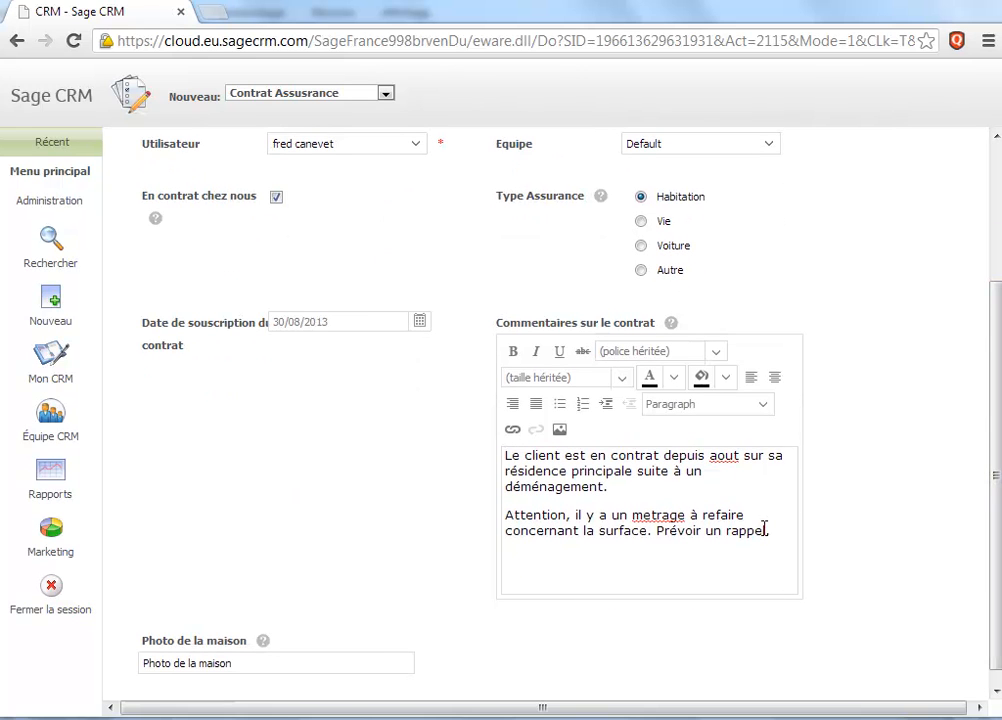
left_click_drag(764, 528, 456, 517)
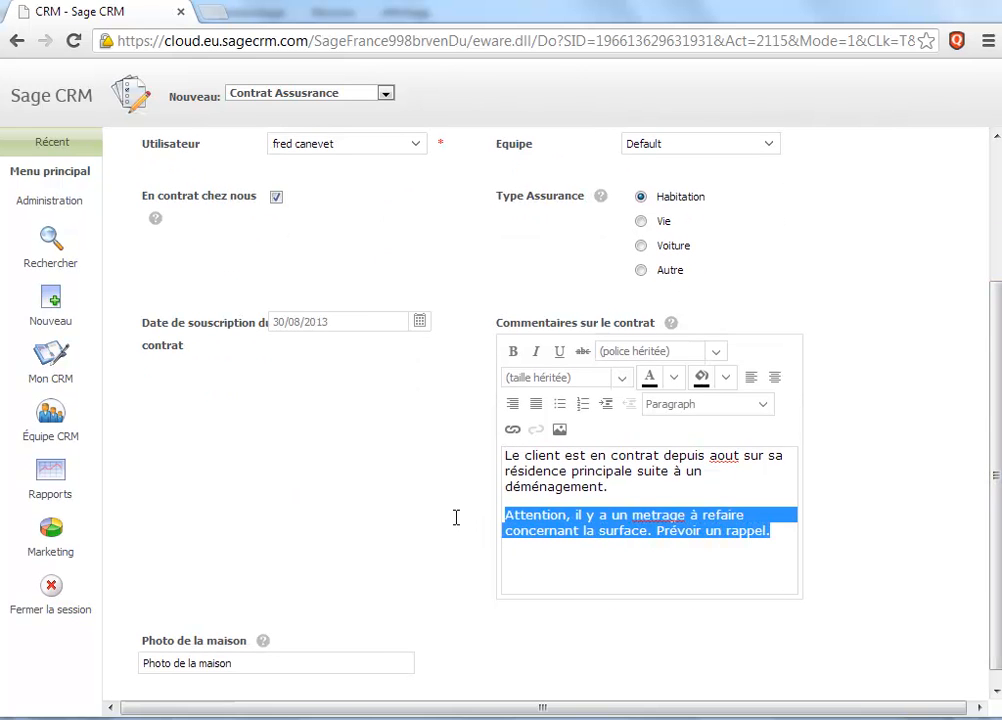
left_click(514, 352)
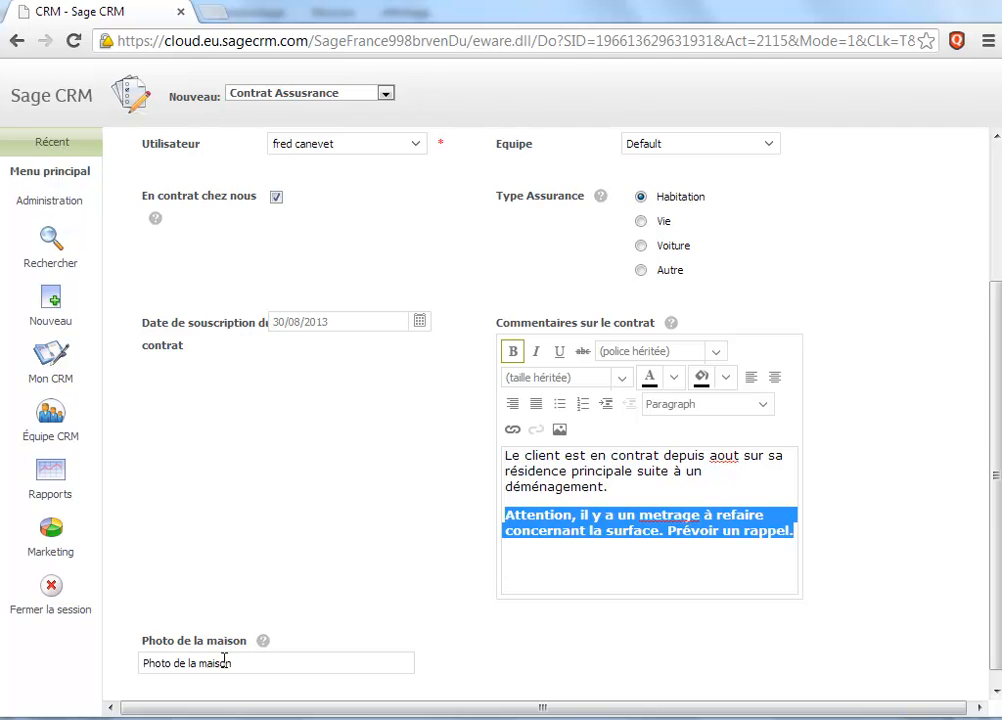
- Save the new contract, review its summary and open its documents list
left_click_drag(994, 453, 992, 308)
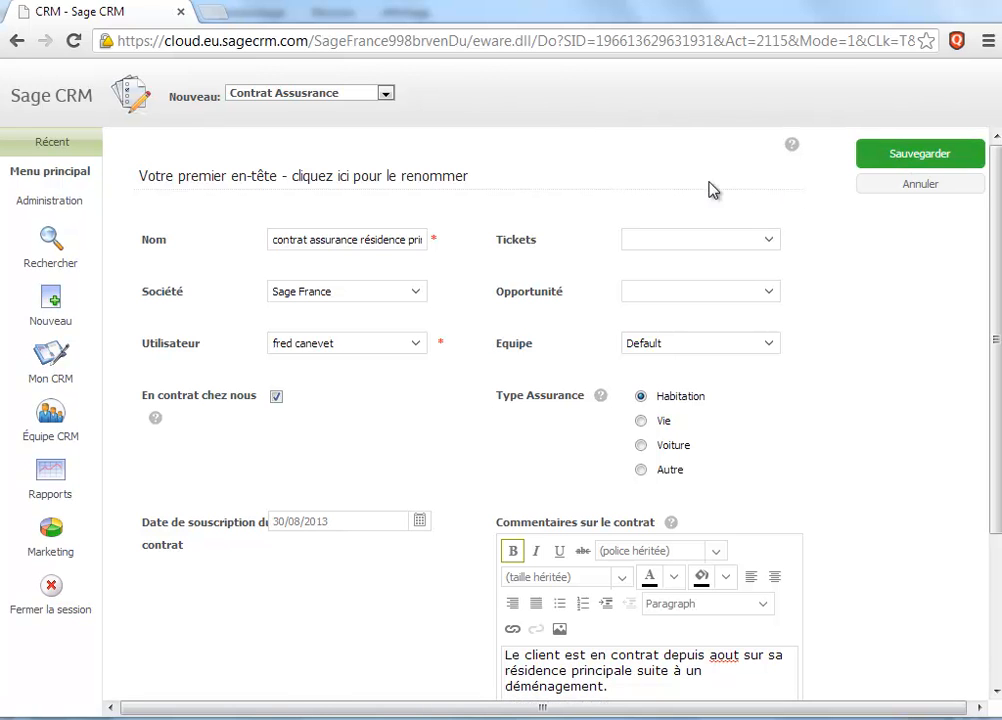
left_click(899, 158)
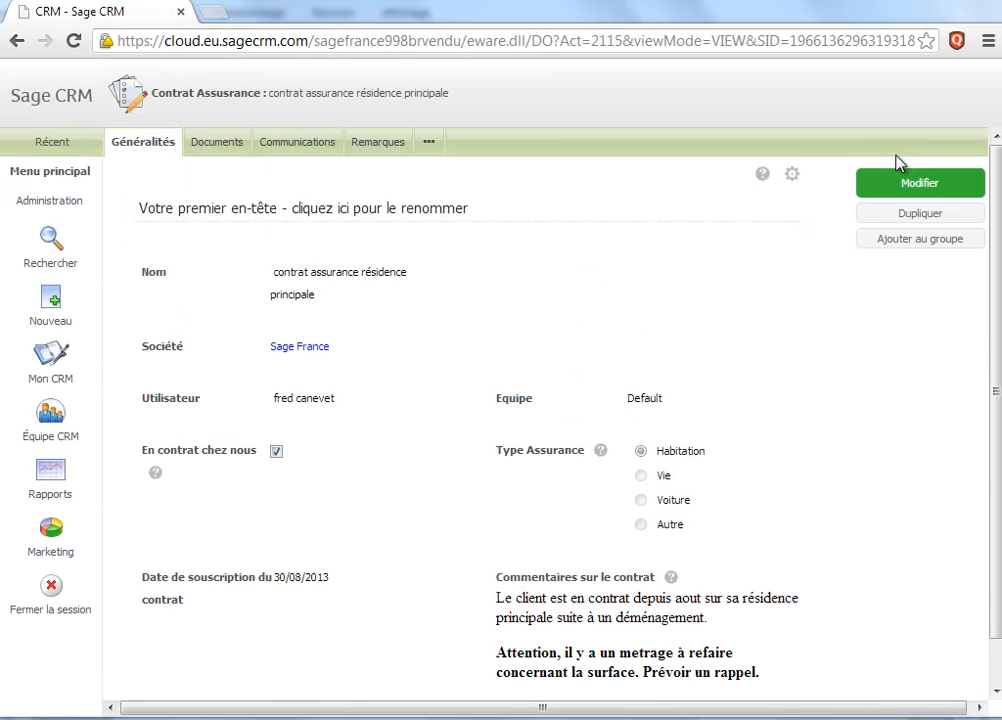
scroll(993, 254, "down", 1)
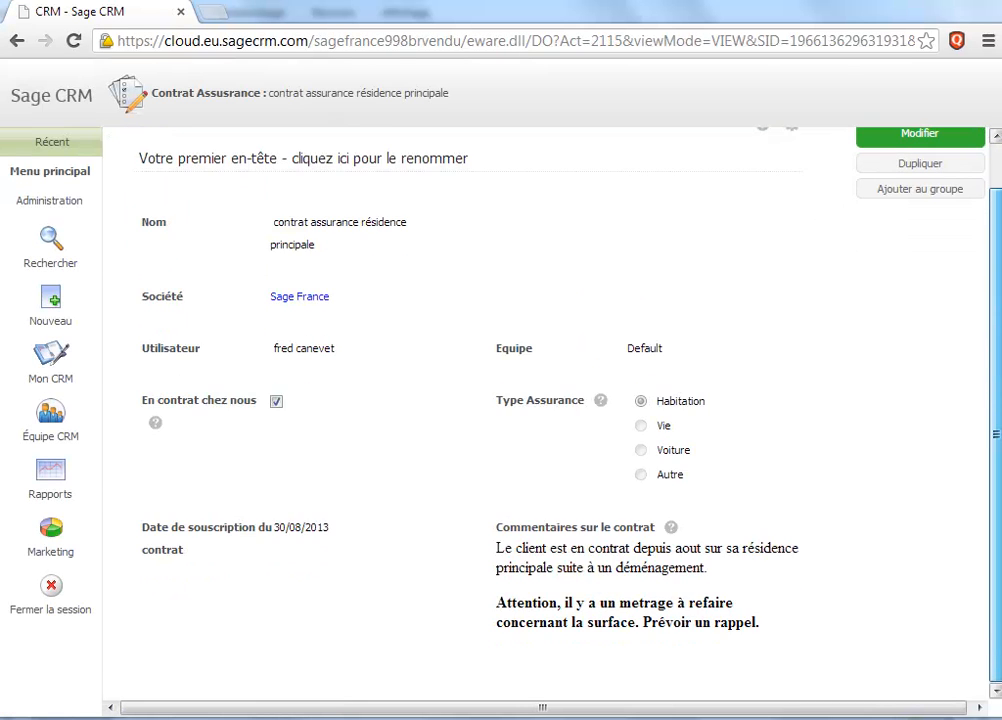
scroll(550, 400, "up", 1)
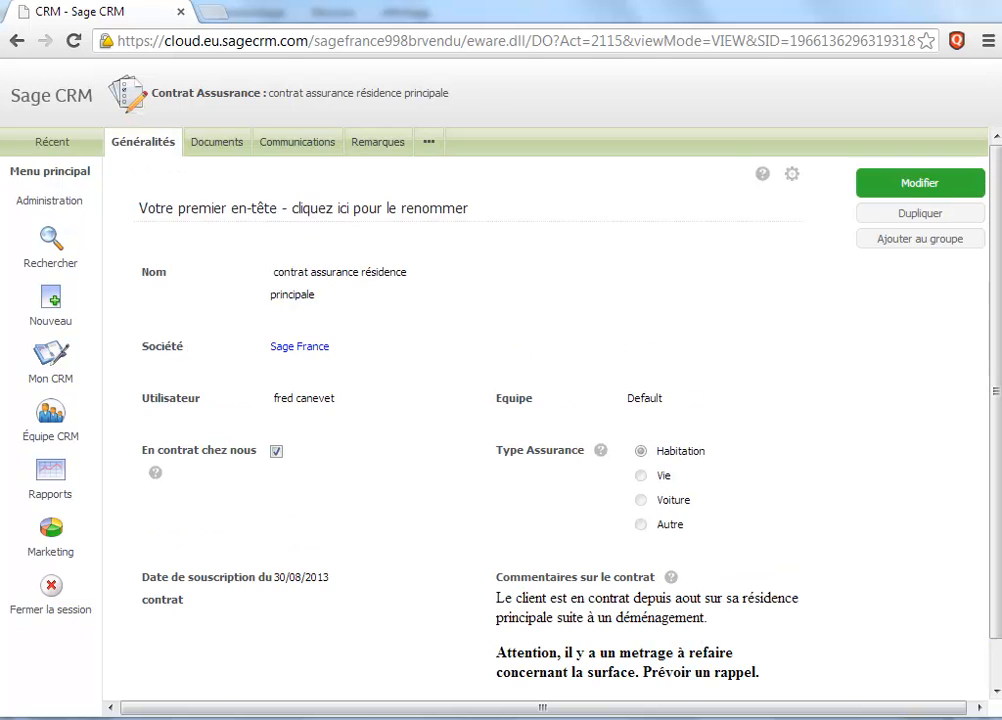
left_click(222, 148)
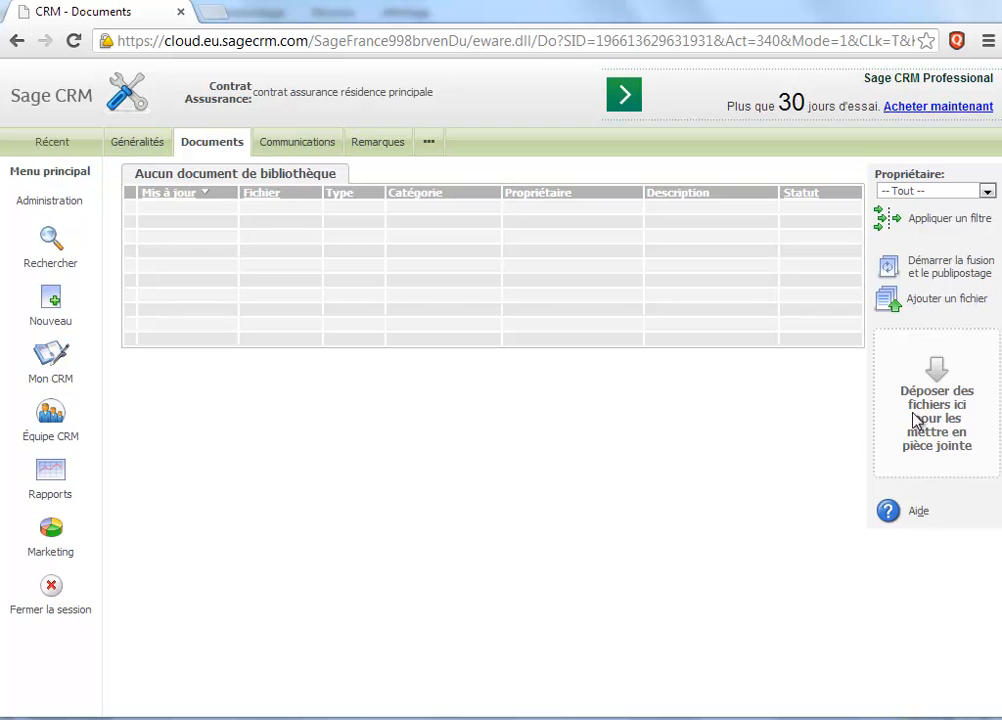
- From the contract's communications, create an Appel sortant task for Sage France with the subject "Rappeler pour le métrage chez le client"
left_click(302, 152)
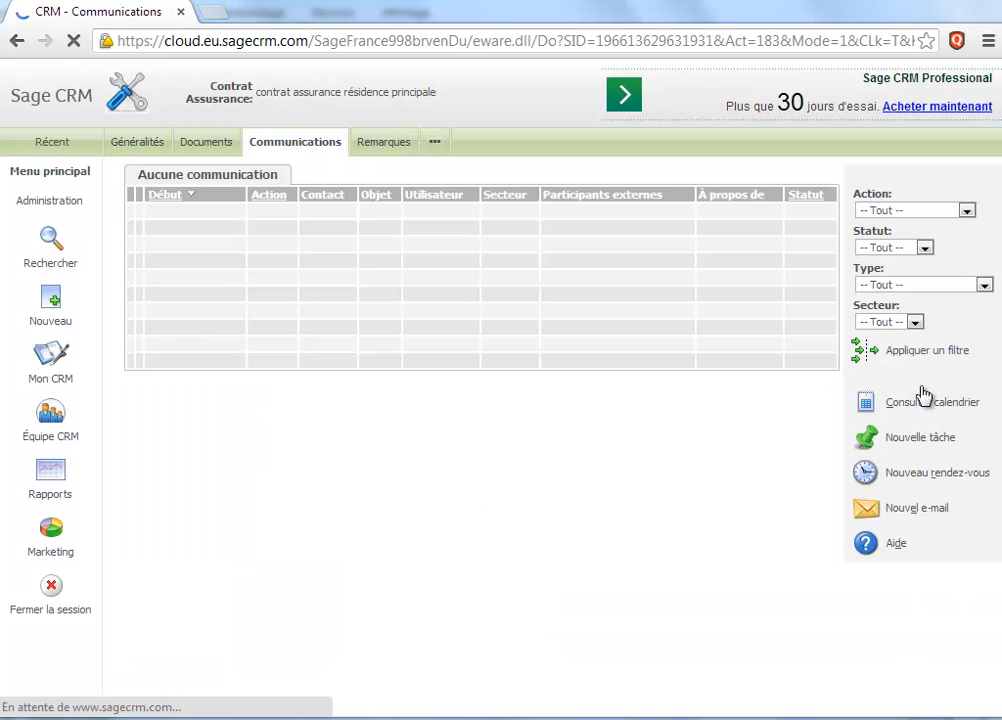
left_click(893, 443)
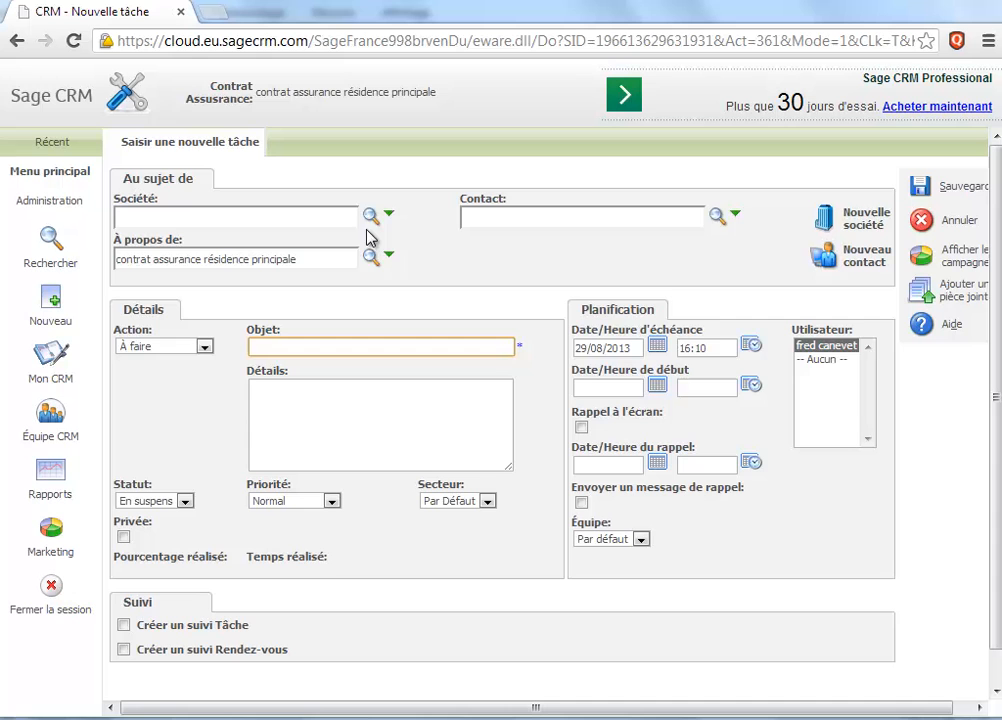
left_click(371, 216)
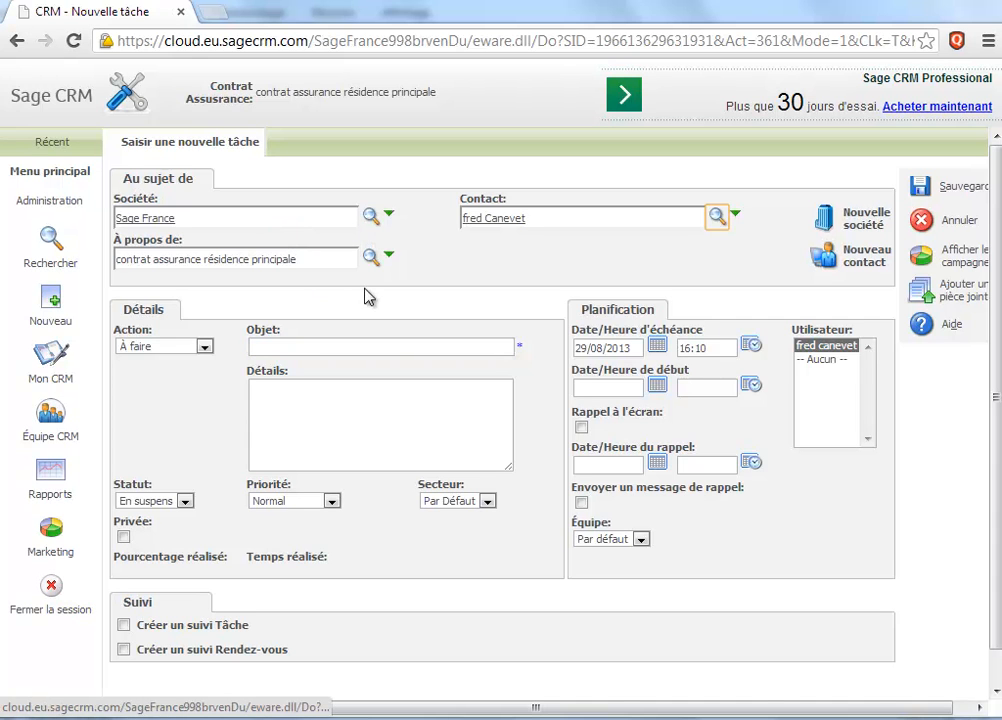
left_click(205, 346)
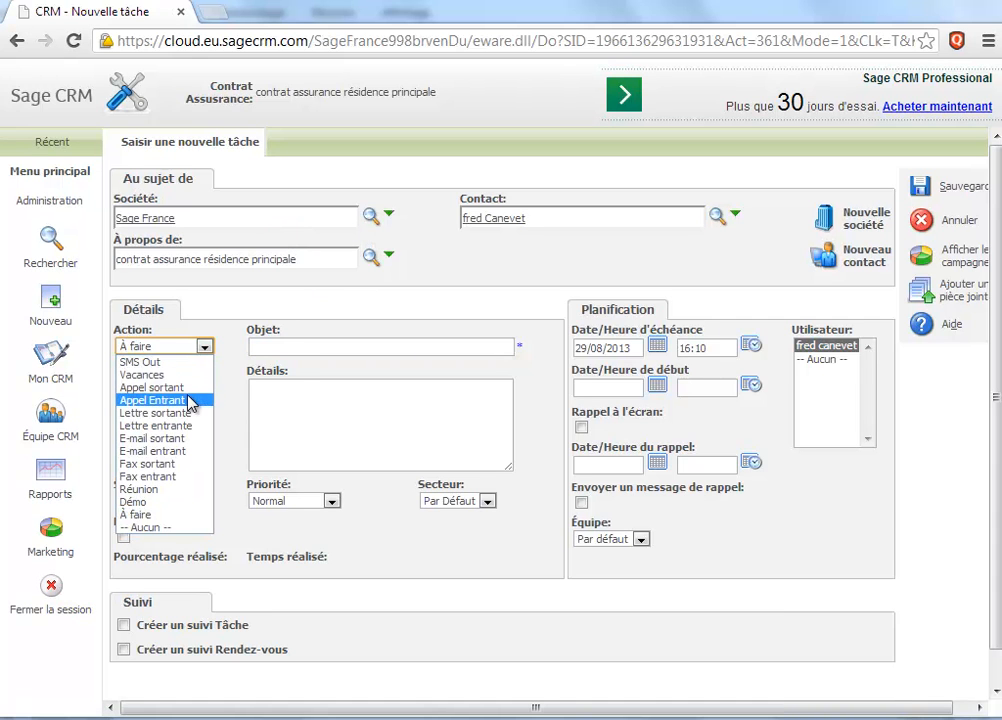
left_click(190, 387)
left_click(299, 350)
type("Rappeler pour le métrage chez le client")
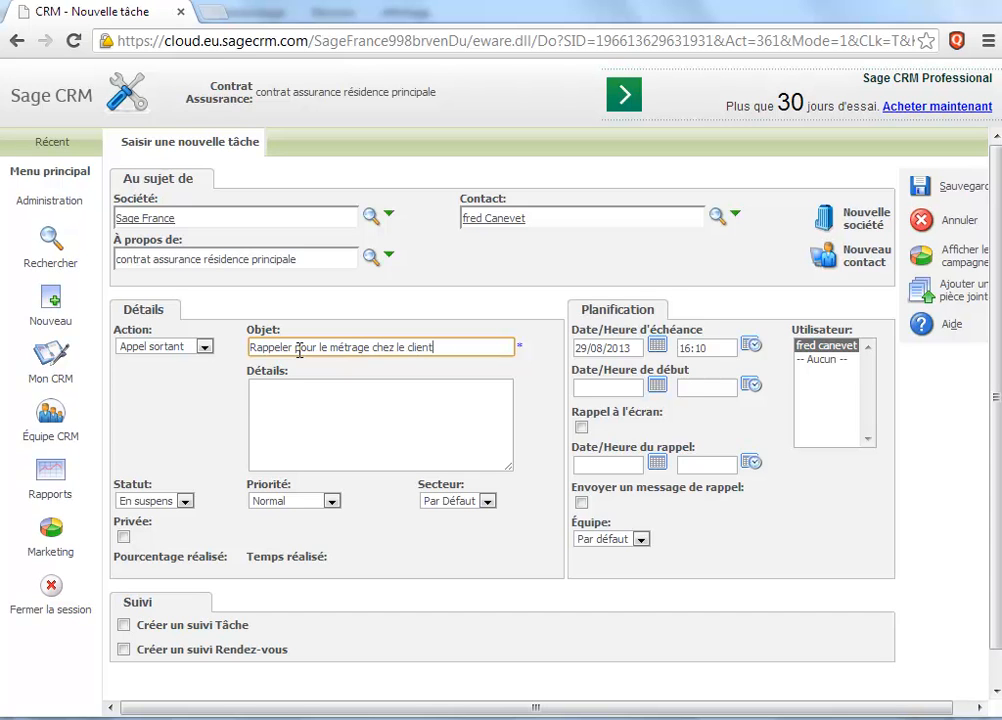
- Enter the task details "Il n'était pas sûr...", set its due date to 02/09/2013 and save the task
left_click(331, 441)
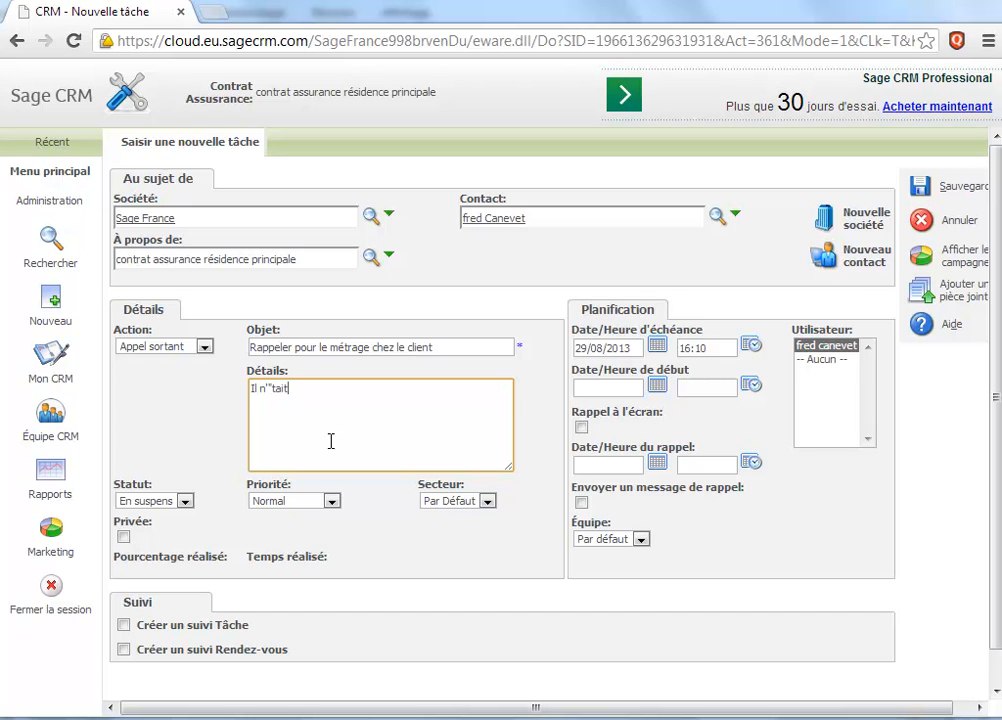
type("Il n'était pas sûr...")
left_click(657, 345)
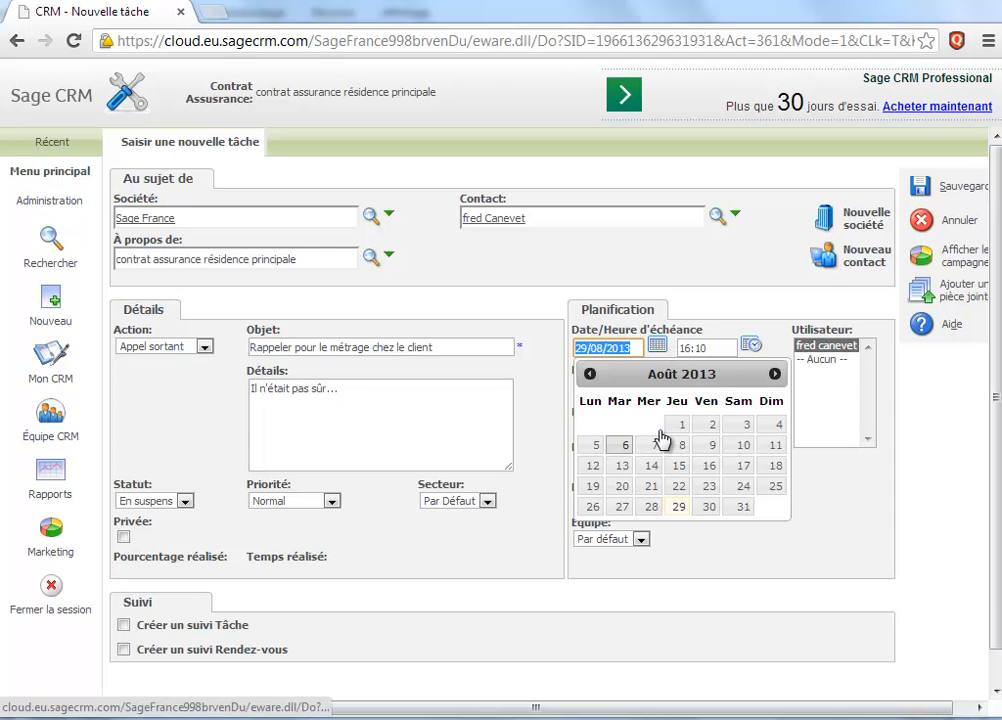
left_click(775, 374)
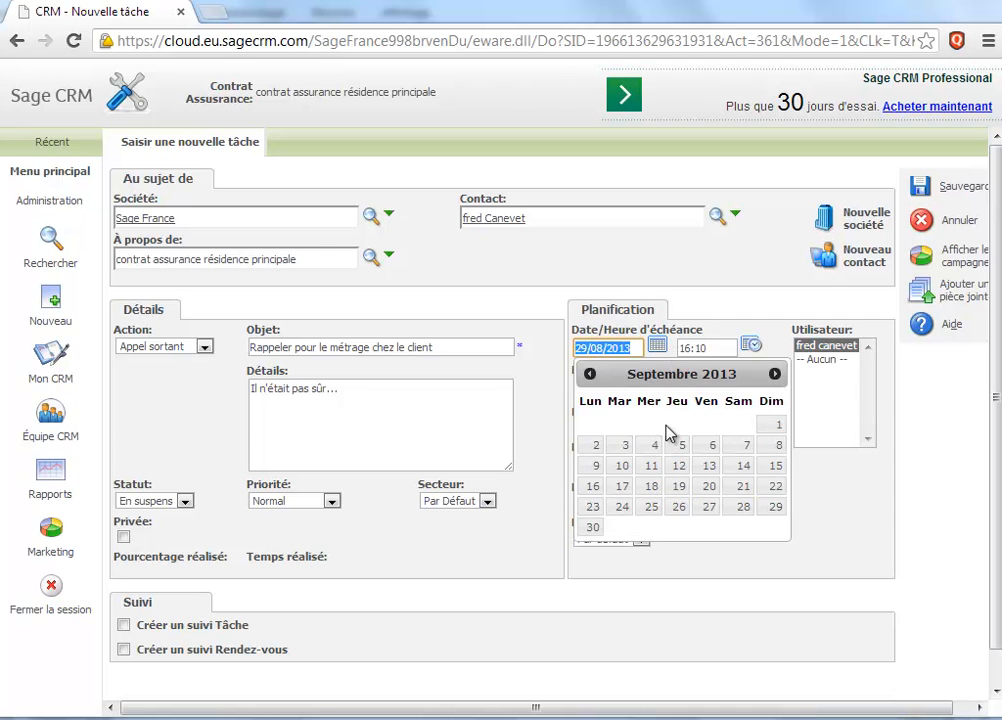
left_click(592, 445)
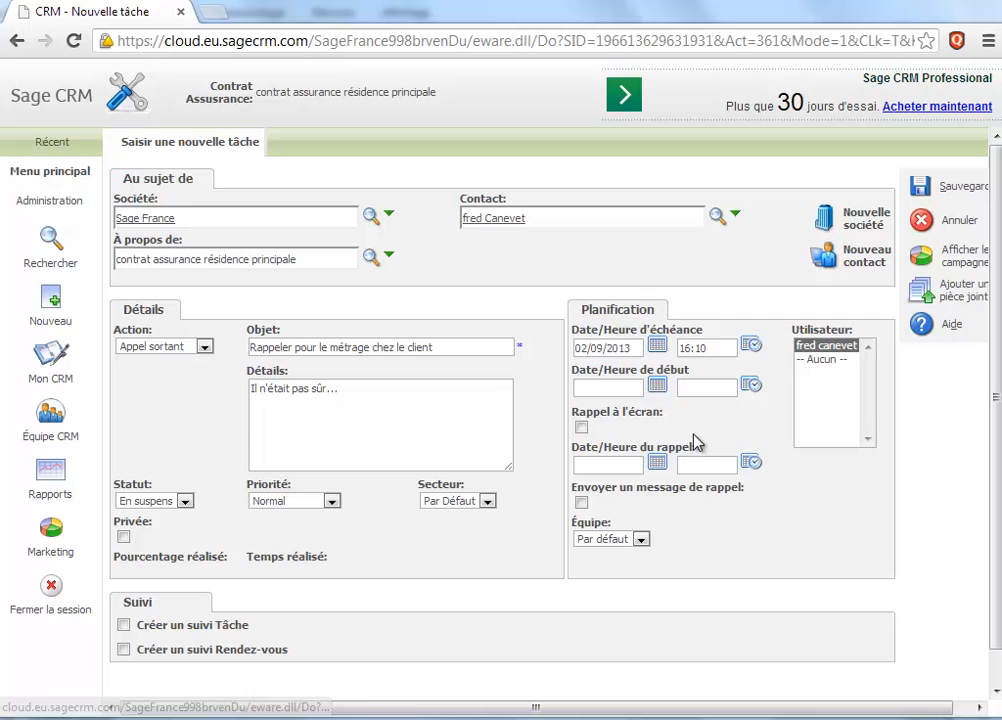
left_click(922, 192)
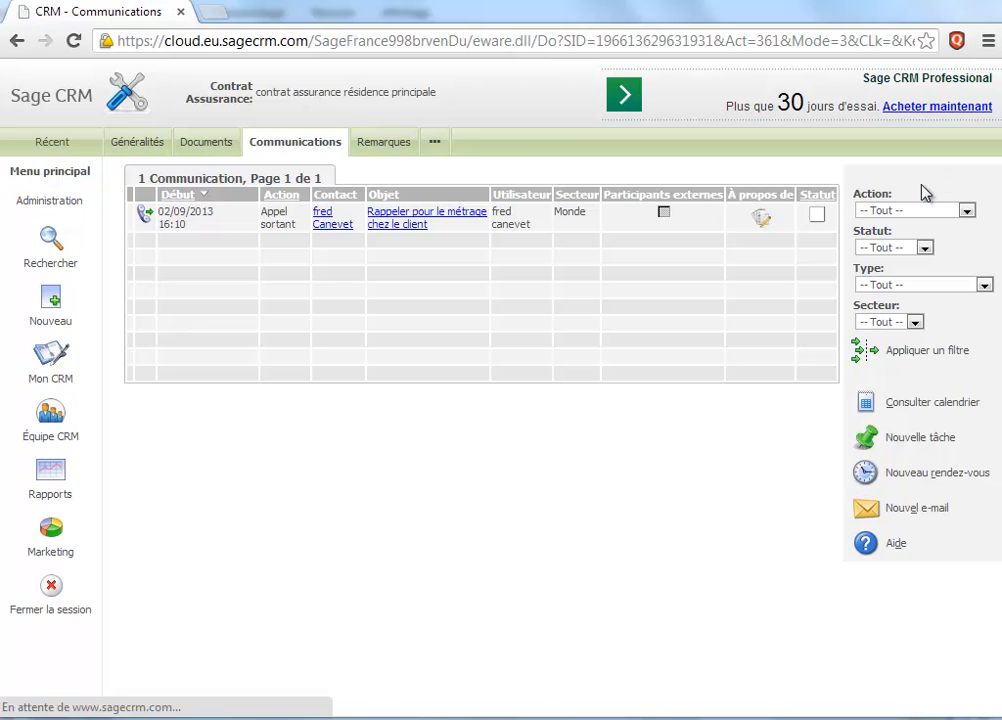
- Add and save a remark on the contract reading "Gros client, prévoir assurance pour la résidence secondaire...."
left_click(385, 150)
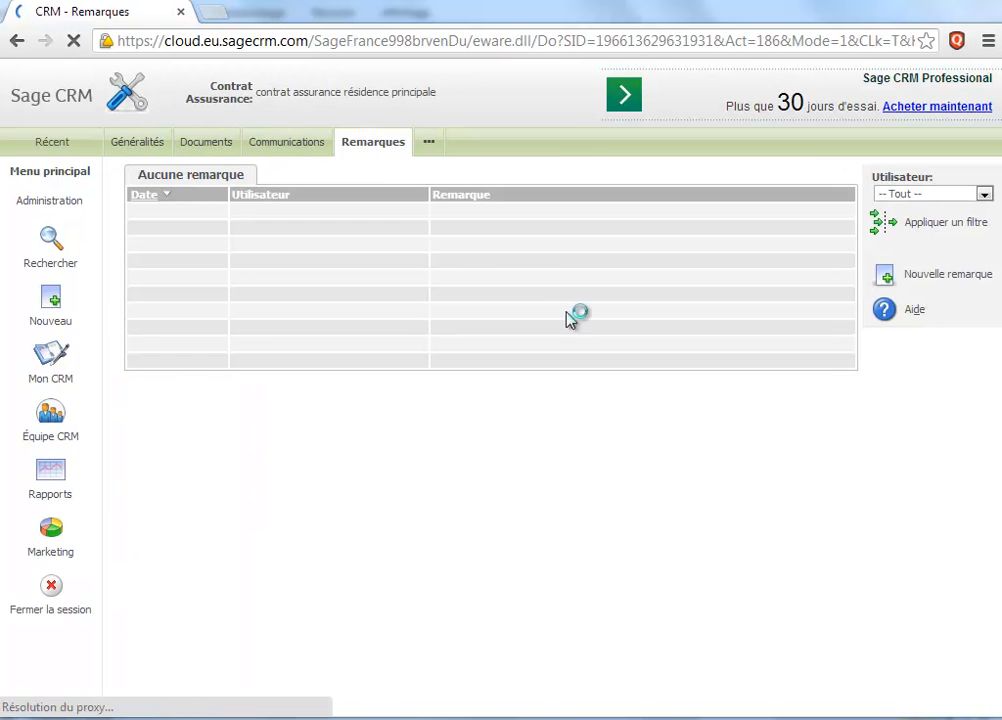
left_click(884, 274)
left_click(284, 244)
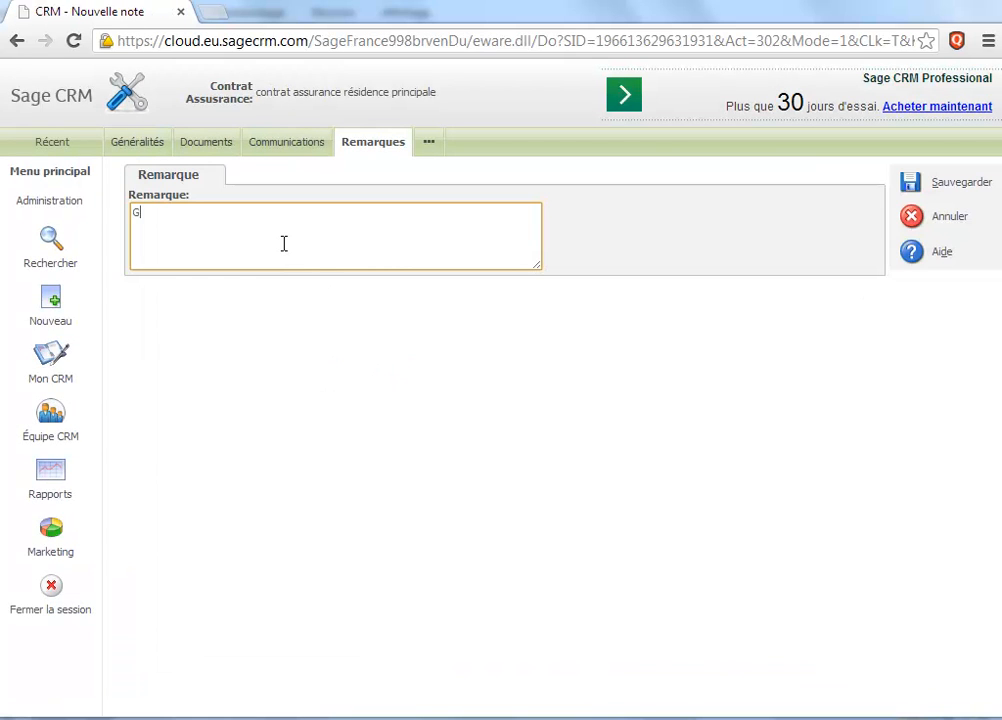
type("Gros lient")
key("BackSpace")
key("BackSpace")
key("BackSpace")
key("BackSpace")
type("c")
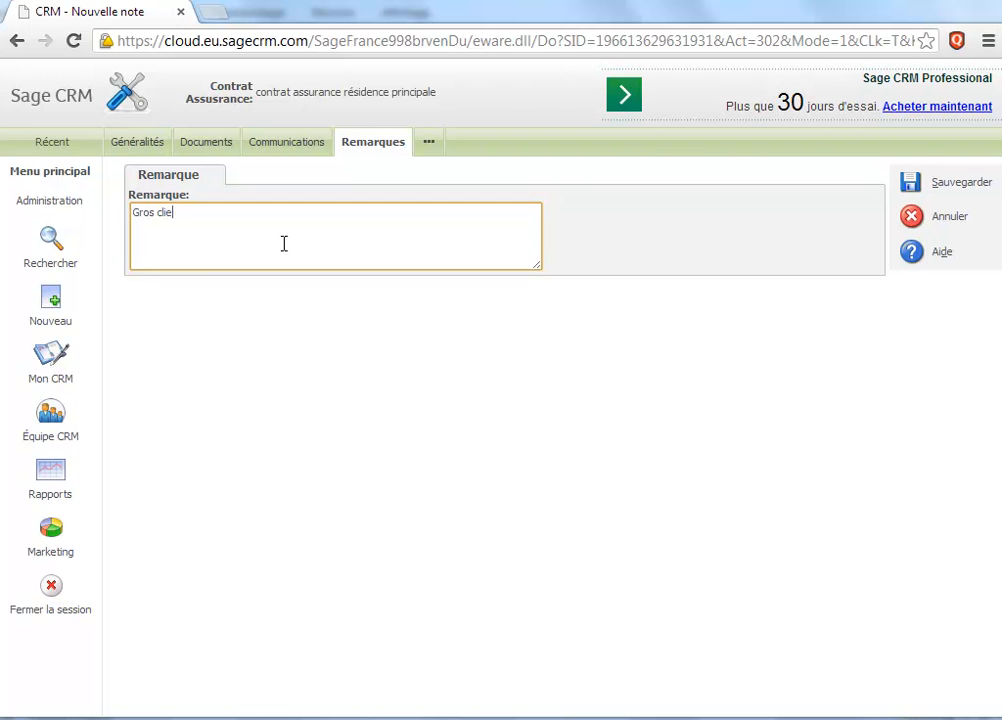
type("assusa")
type(" résidence secondaire")
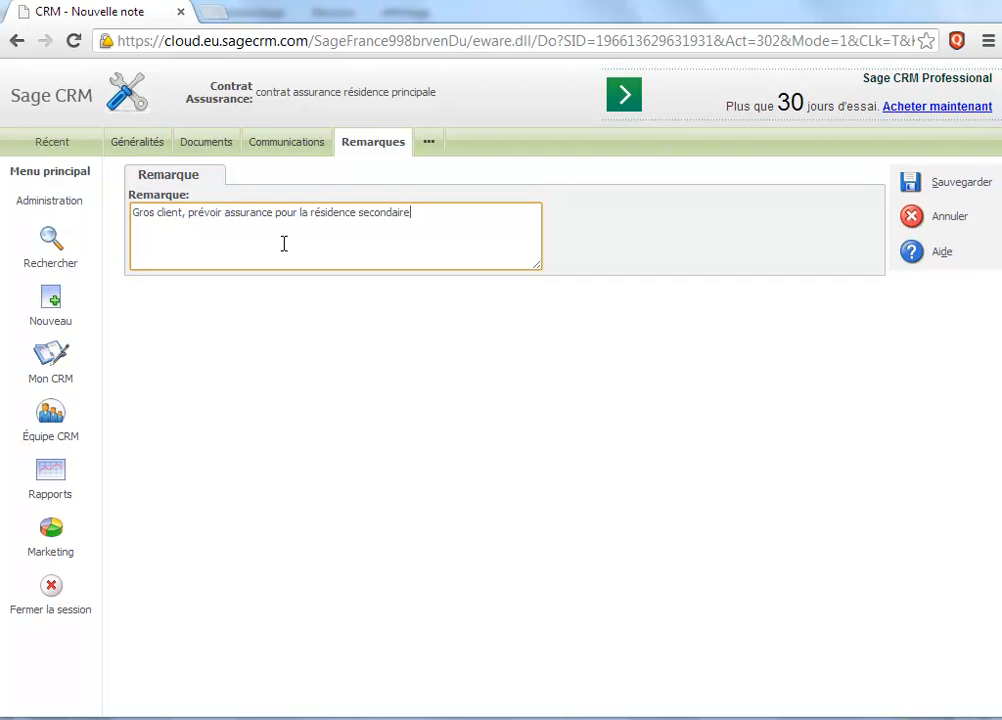
key("BackSpace")
type("...")
left_click(912, 181)
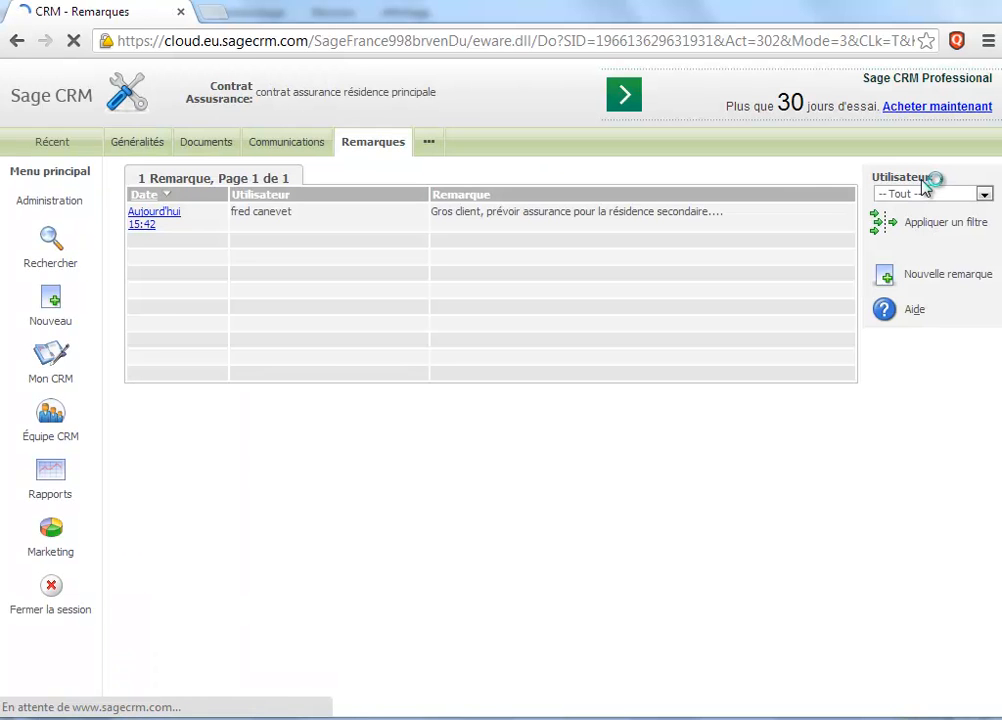
- Duplicate the contract as "contrat assurance véhicule", with subscription date 05/09/2013 and Type Assurance Voiture
left_click(141, 143)
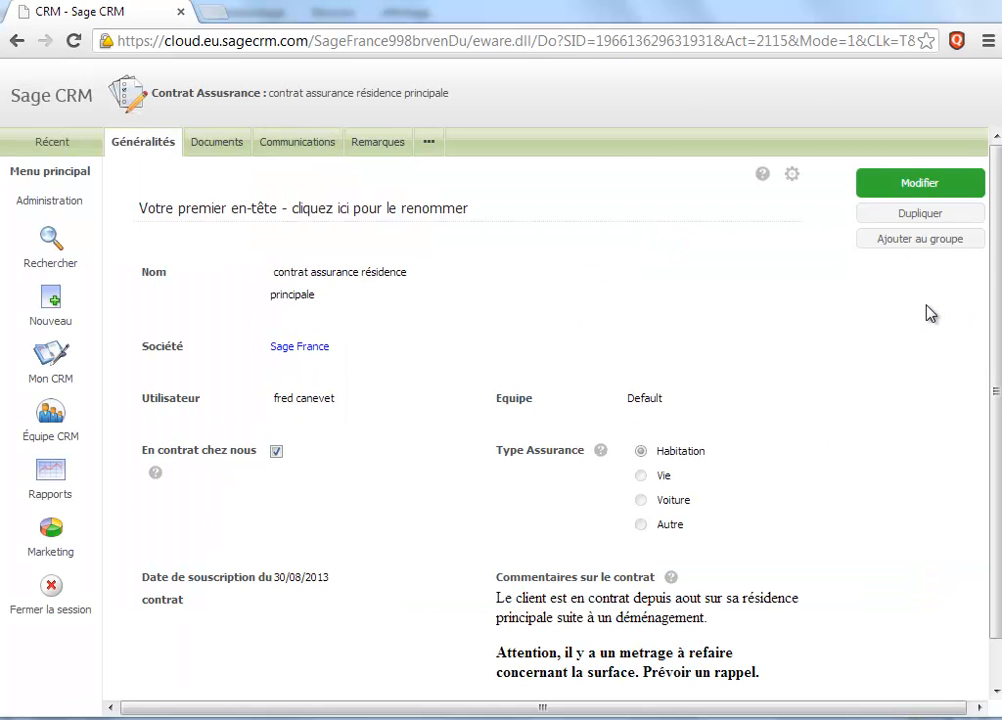
left_click(920, 215)
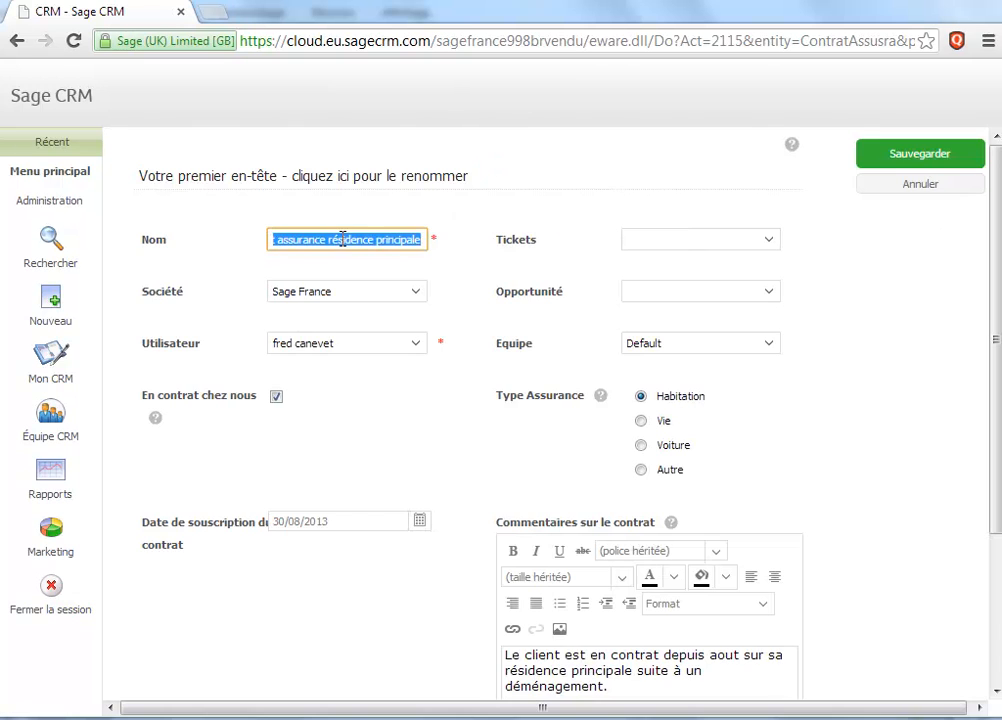
left_click(366, 234)
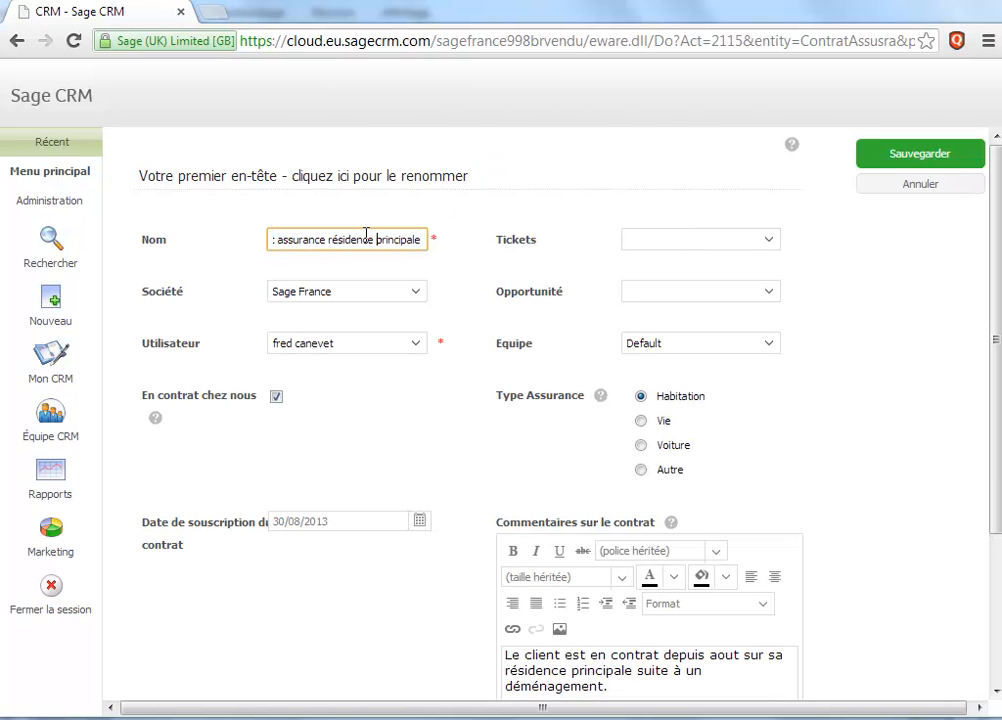
key("shift+End")
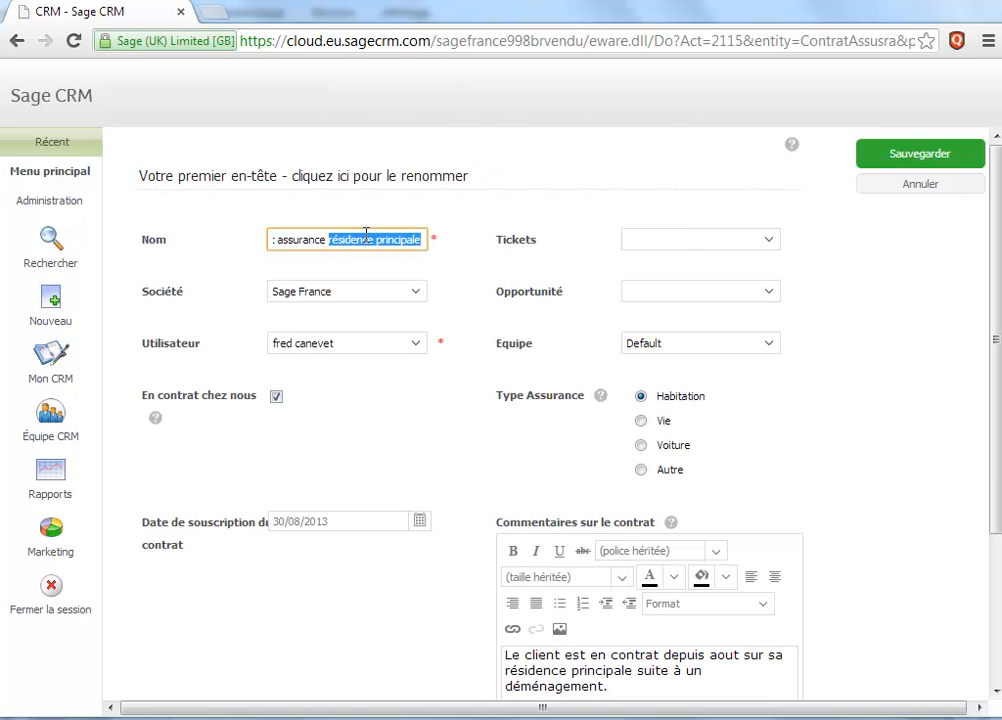
type("véhicu")
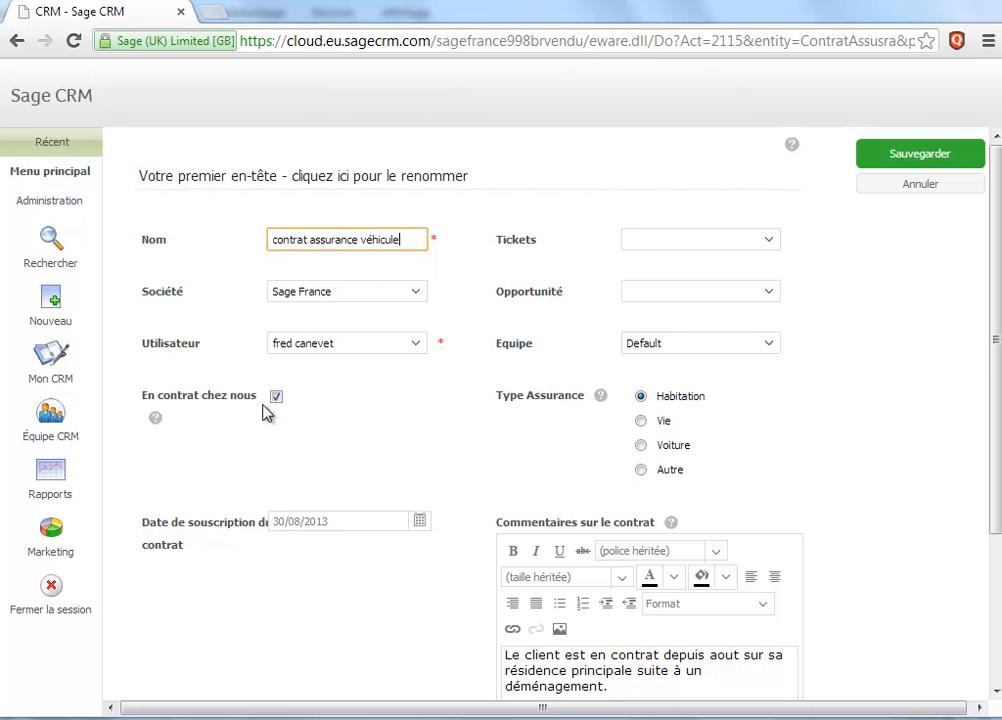
left_click(421, 521)
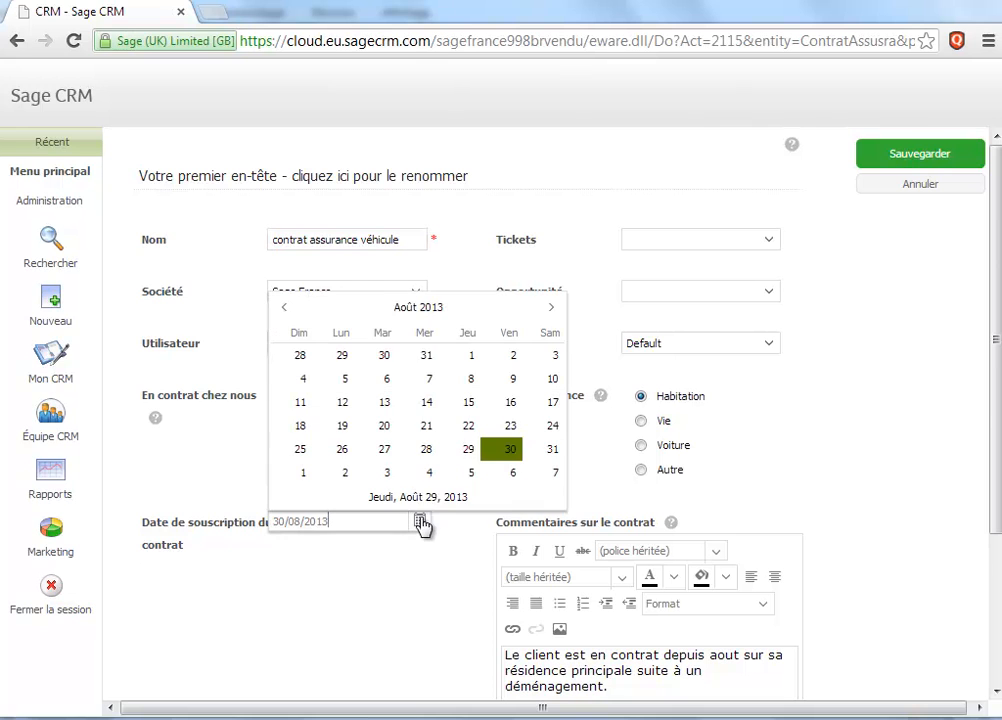
left_click(451, 476)
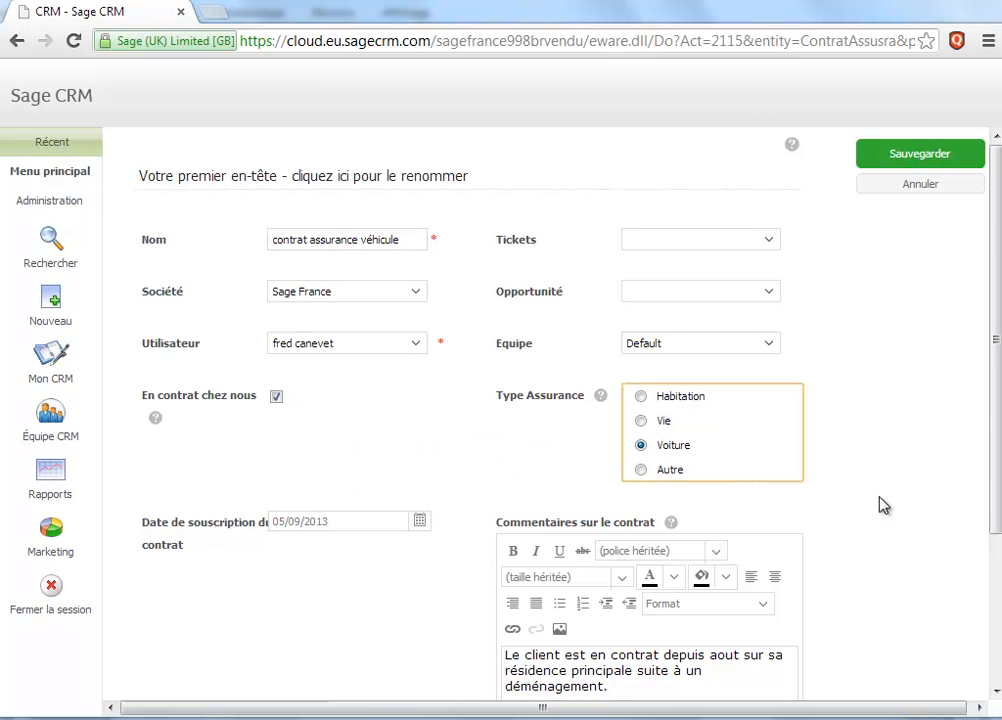
- Replace all the duplicate's comments with "OK pour la renault mégane" and save the vehicle contract
left_click_drag(649, 699, 380, 591)
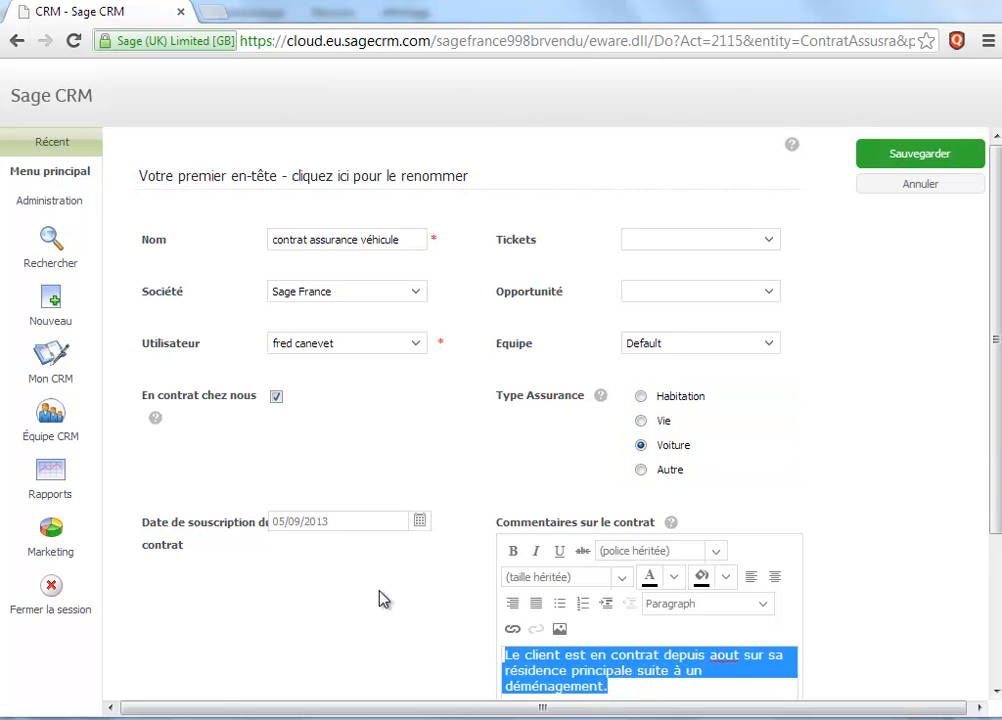
type("OK pour la re")
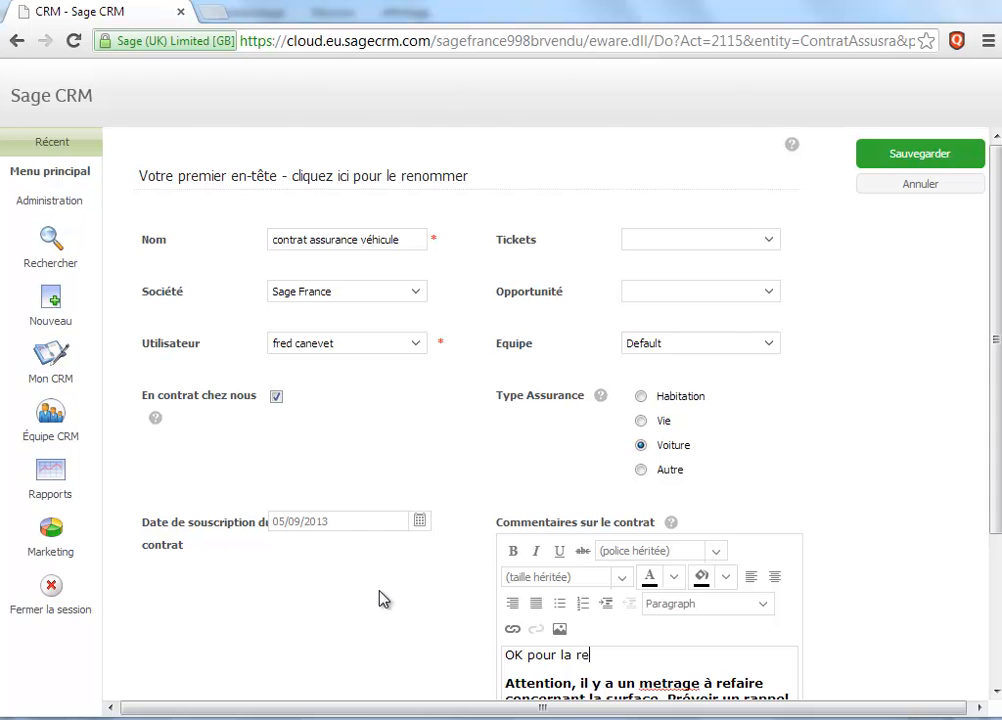
type("nault")
key("shift+Down")
key("shift+Down")
key("shift+Down")
key("Delete")
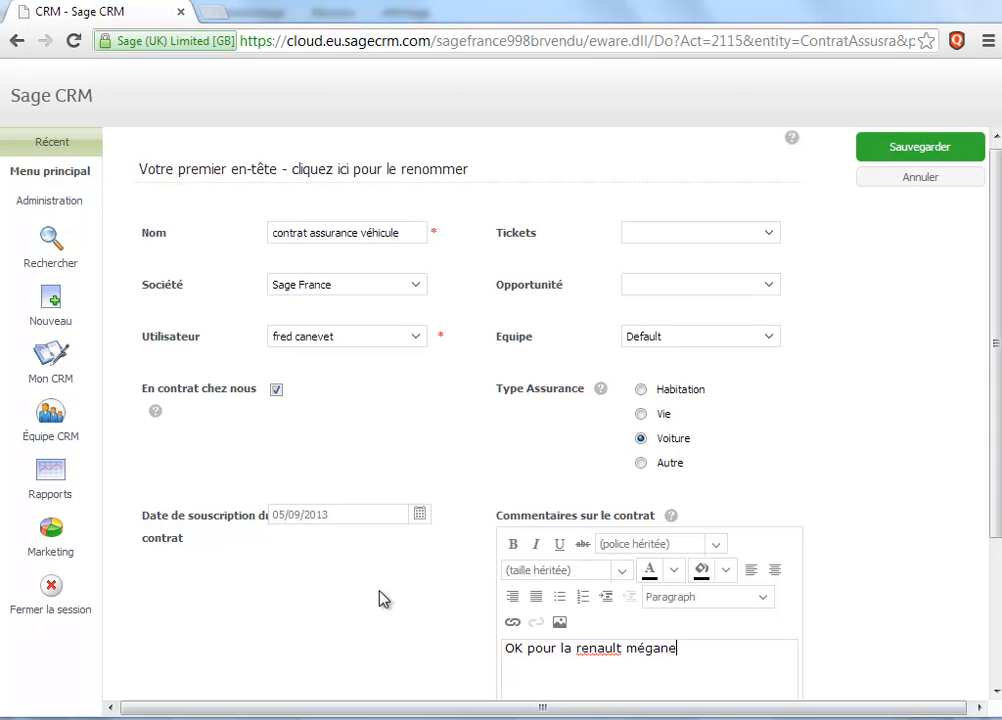
left_click(933, 148)
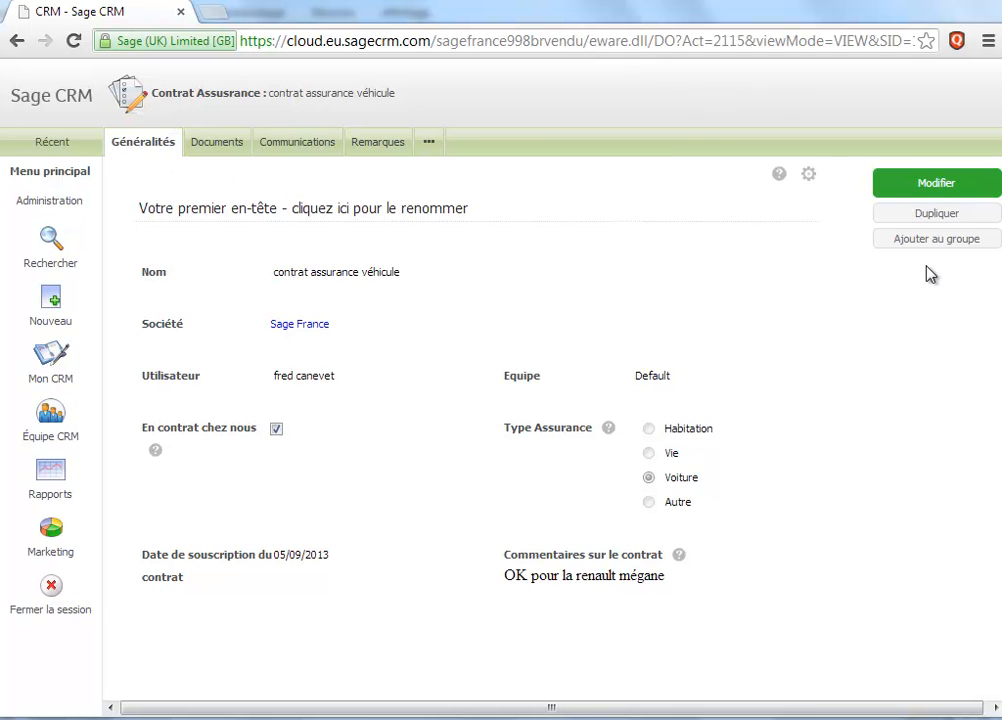
- Return to the Sage France company, view its list of insurance contracts and open "contrat assurance véhicule"
left_click(152, 148)
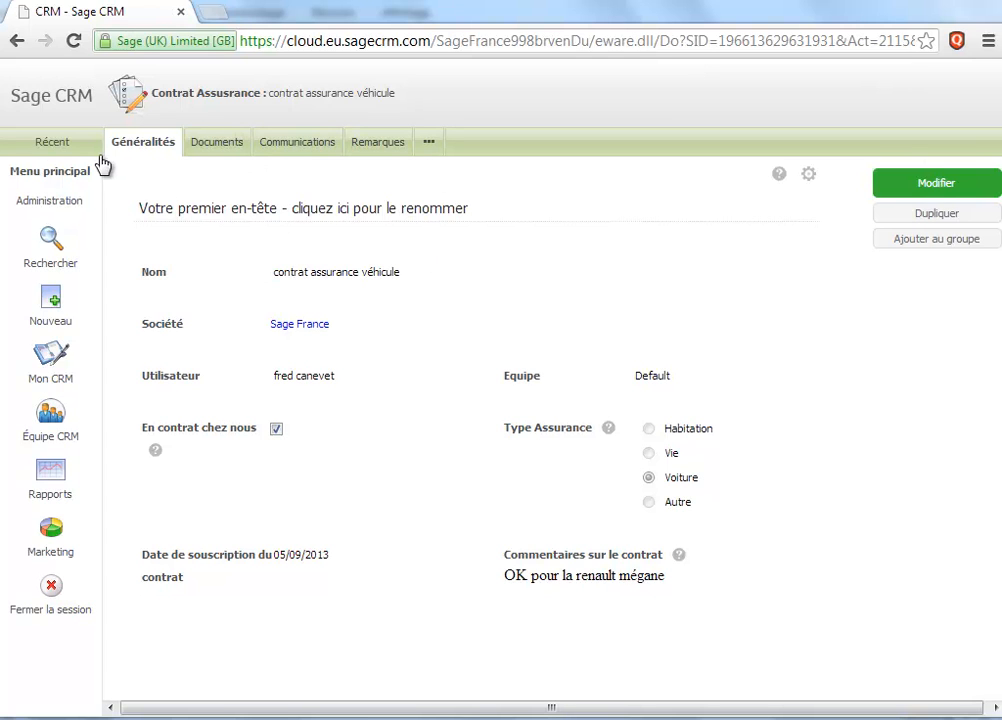
left_click(45, 144)
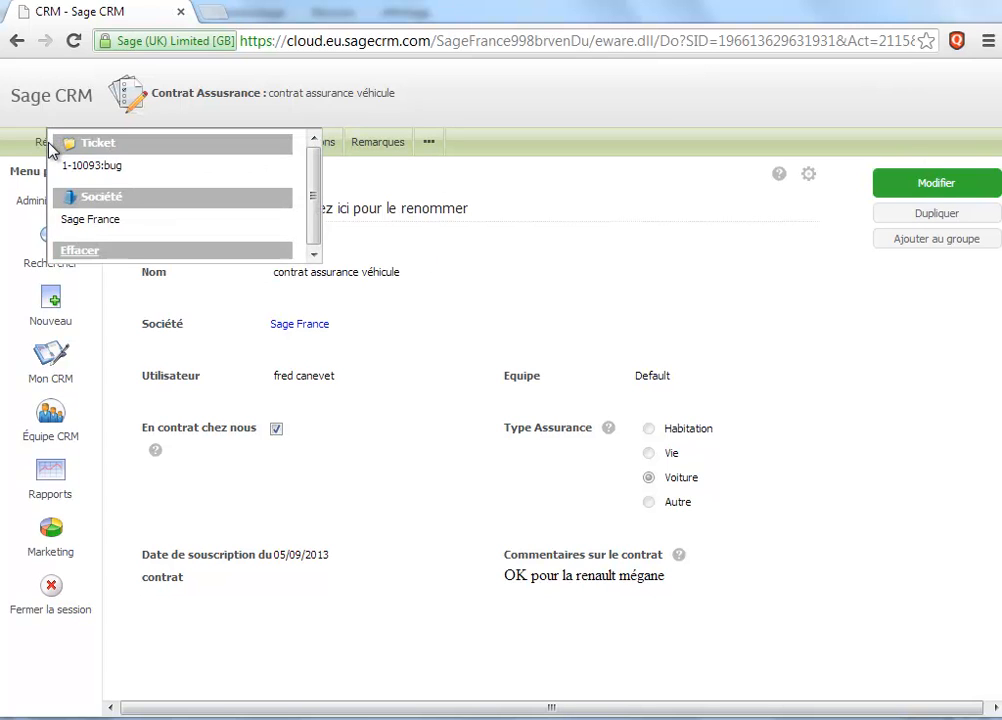
left_click(87, 220)
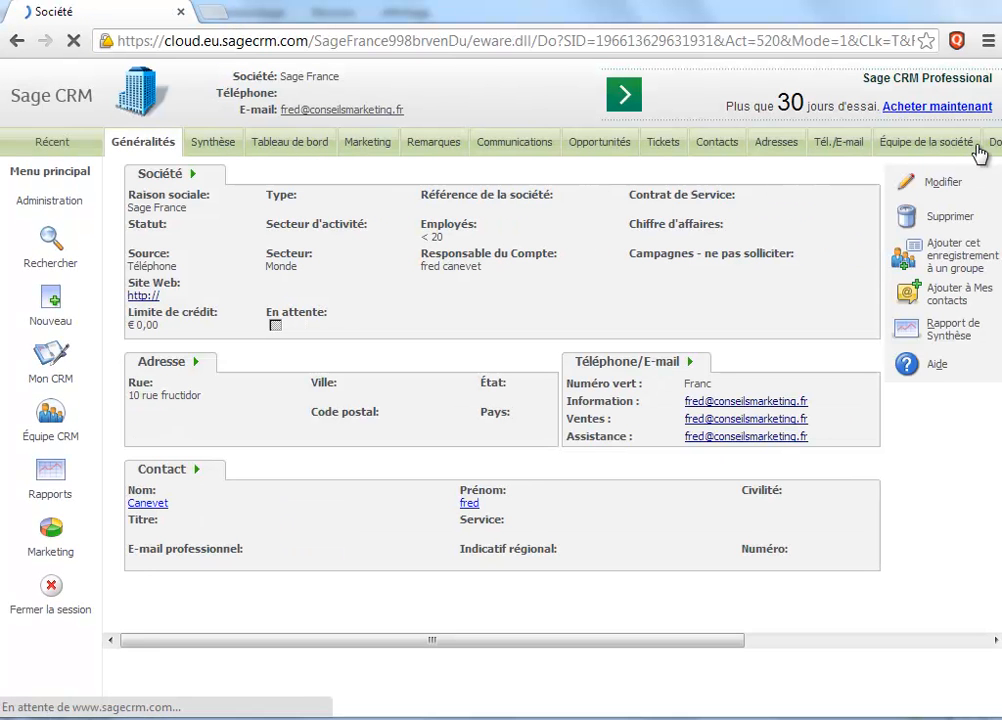
left_click_drag(678, 710, 948, 711)
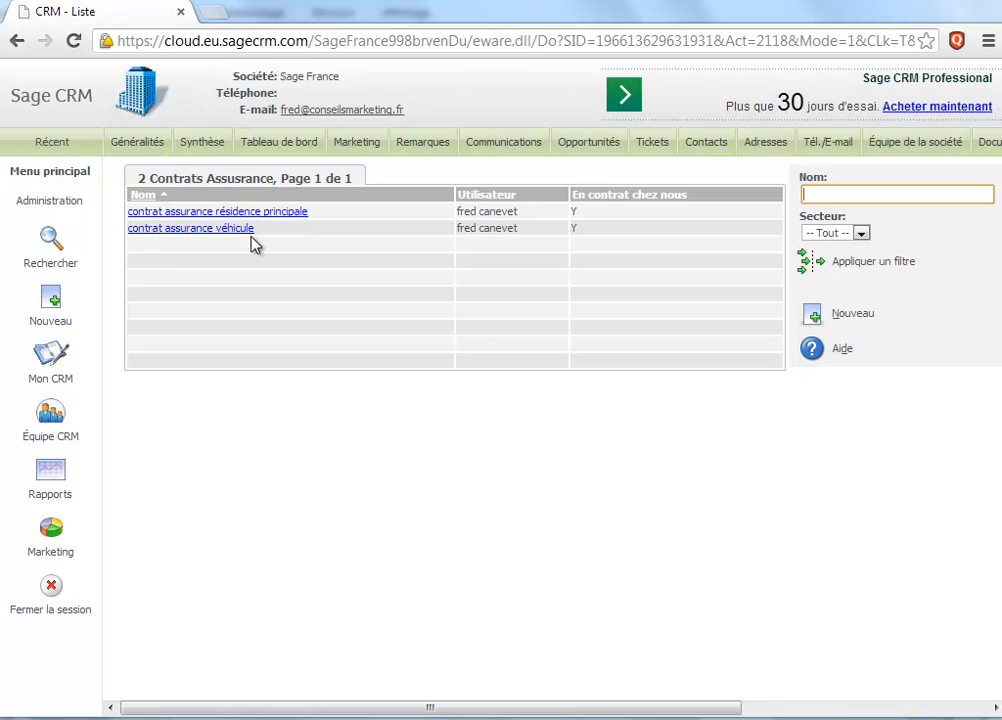
left_click(220, 238)
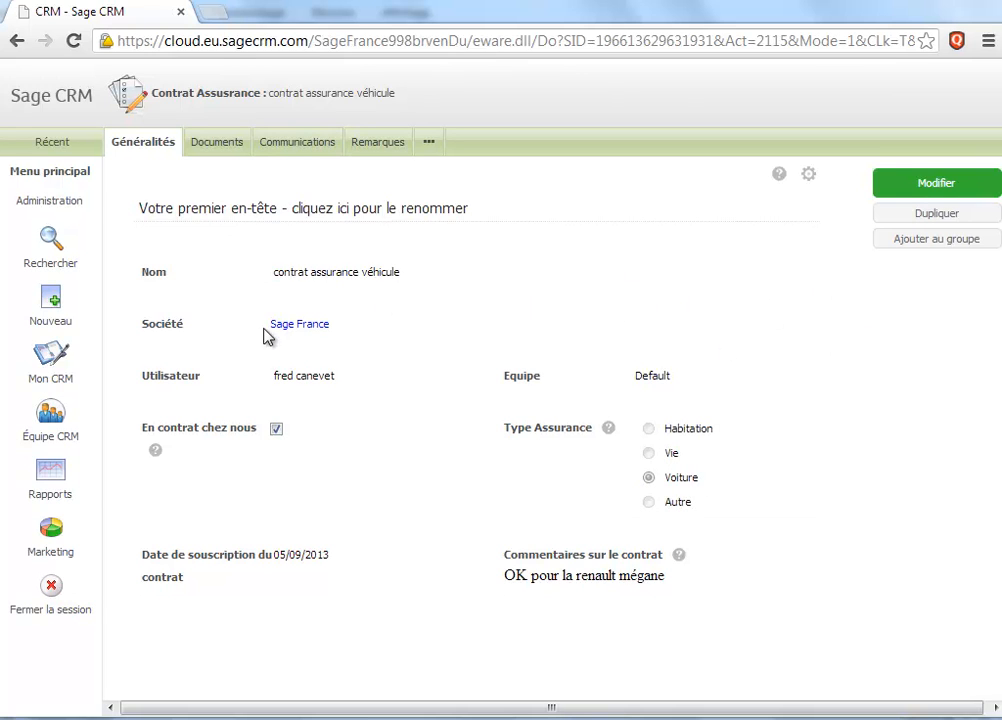
- Edit the vehicle contract and start a new linked ticket for Sage France and its contact
left_click(904, 189)
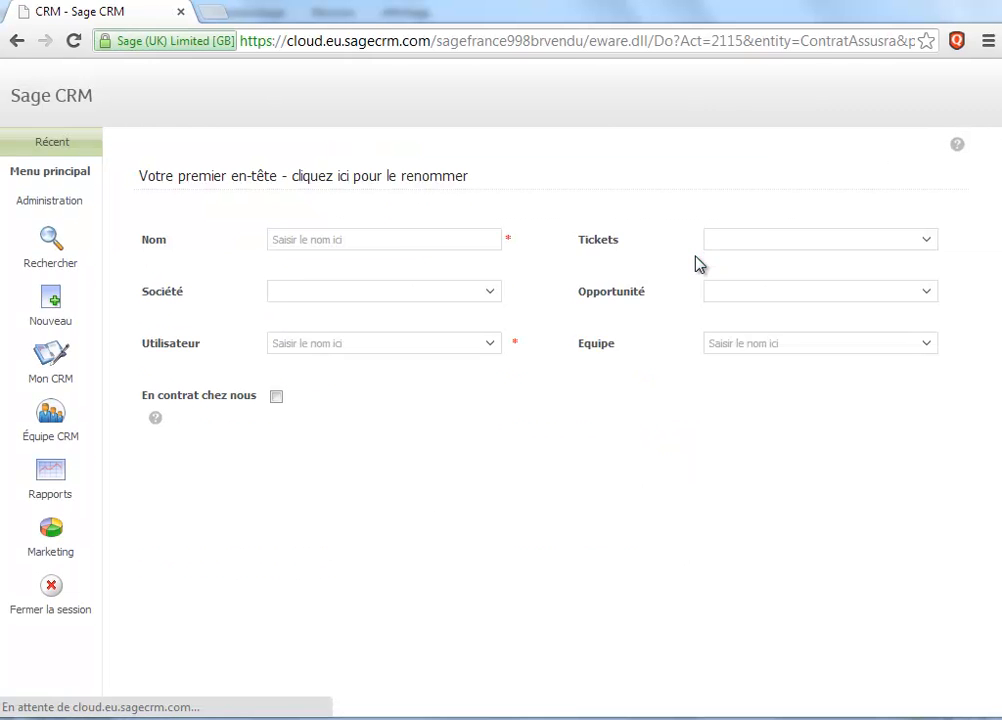
left_click(769, 241)
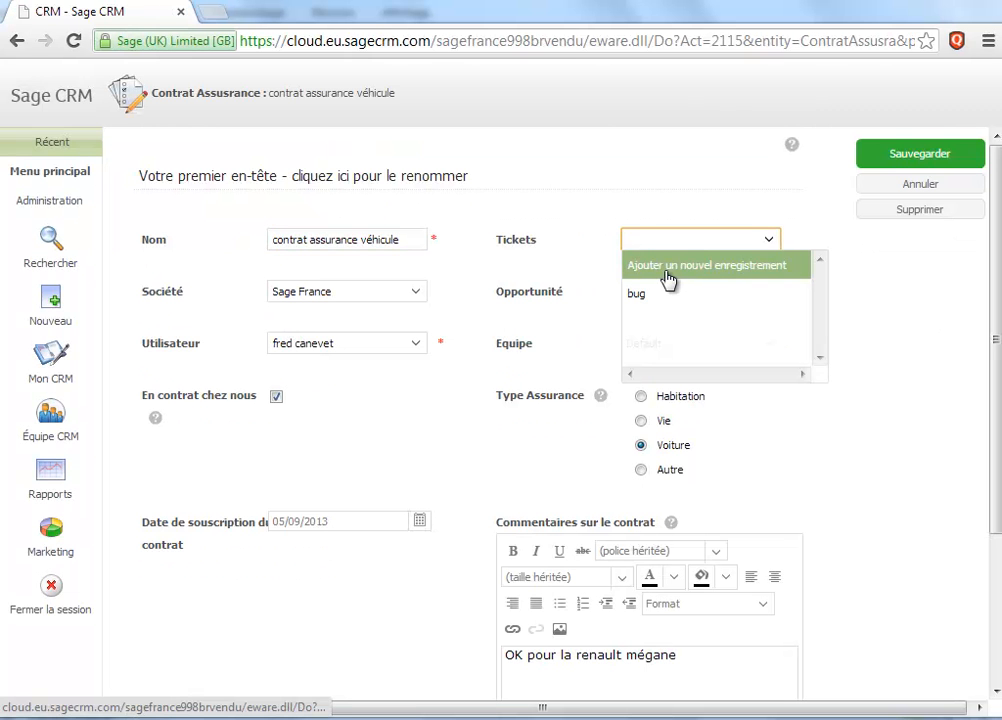
left_click(712, 266)
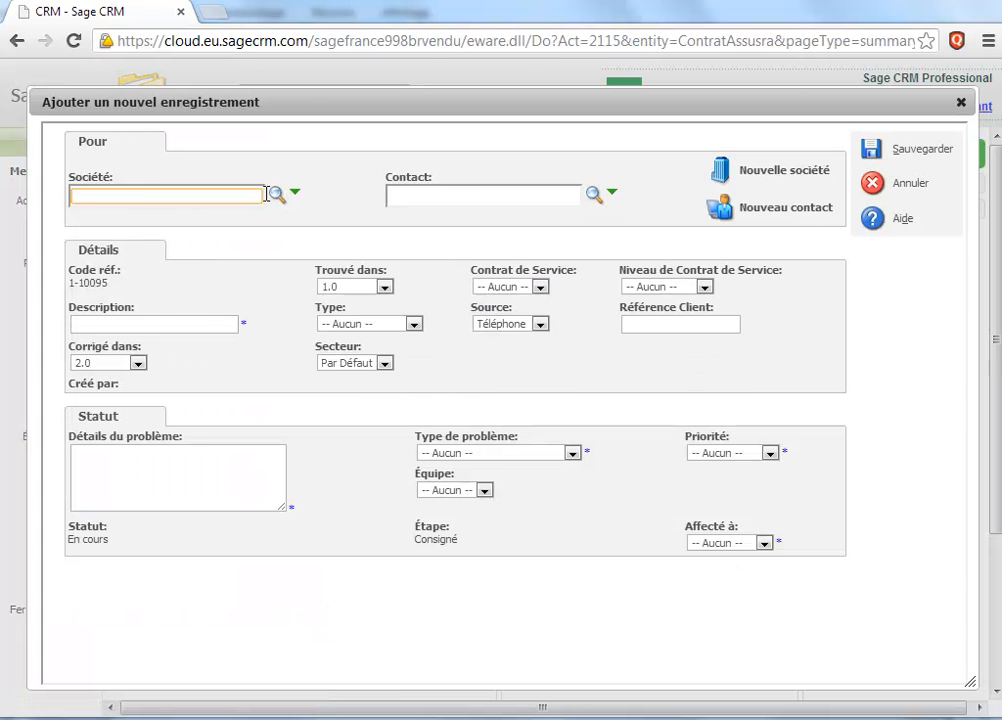
left_click(277, 194)
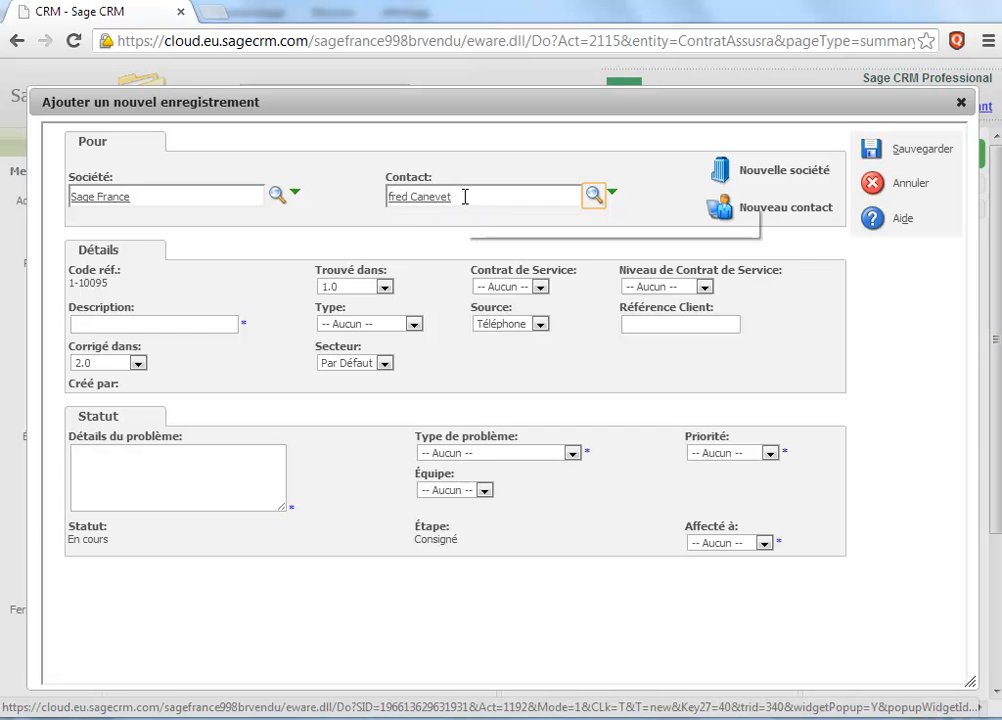
- Describe the ticket as "Accident de voiture" with the problem details "Accident en responsabilité. Véhicule à changer"
left_click(176, 324)
type("Accident de voiture")
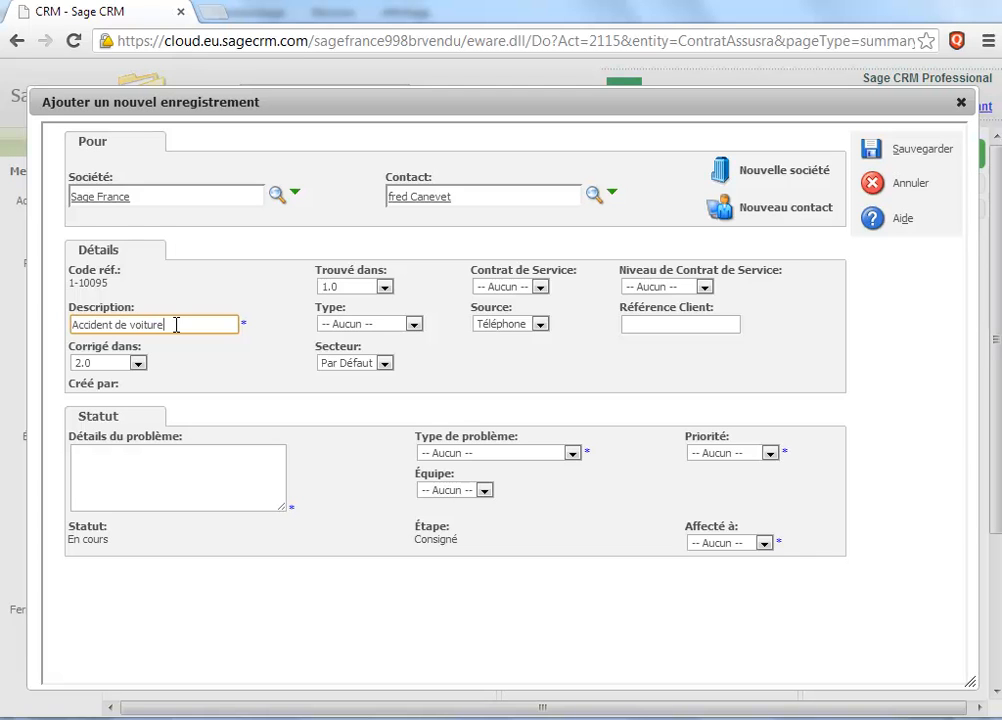
left_click(129, 481)
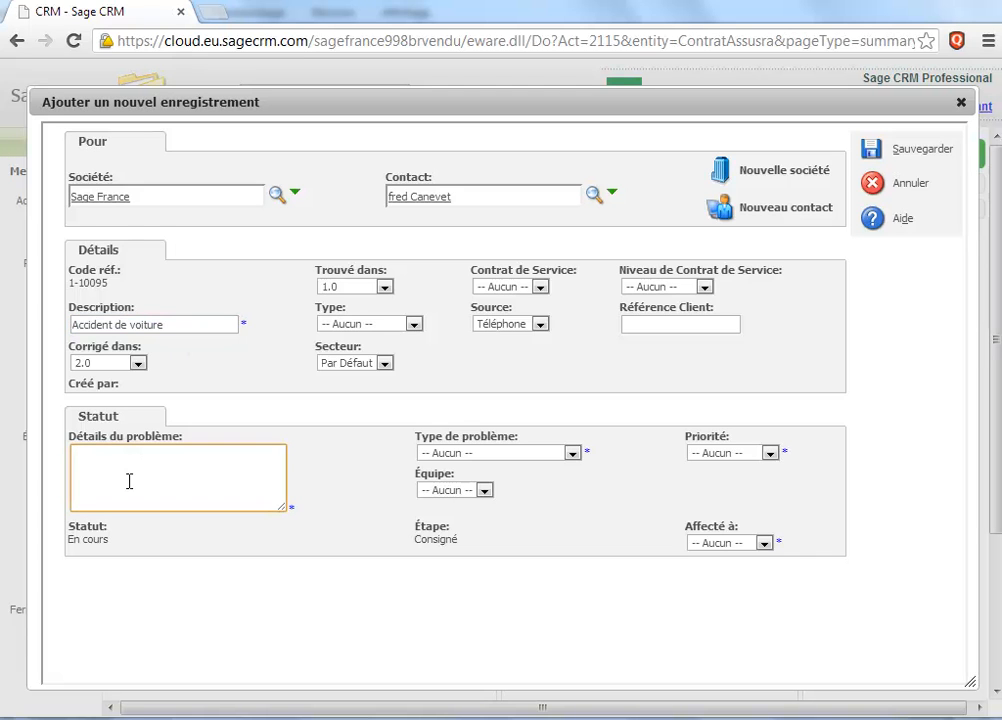
type("Accident en responsabilité. Véhicule à changer")
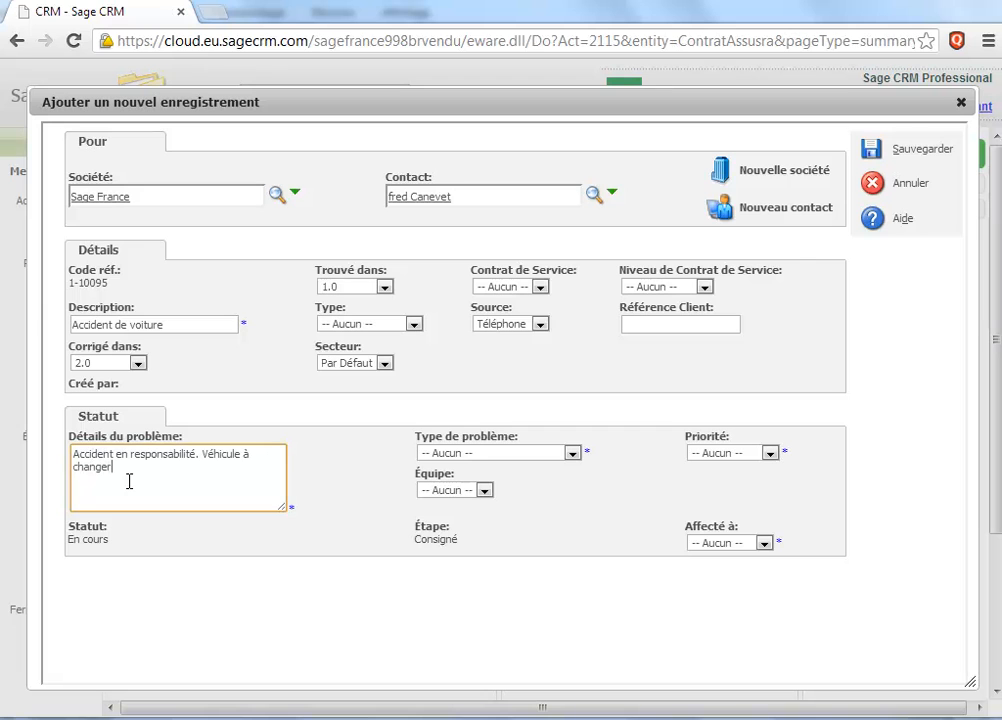
- Set the ticket's problem type to Connaissances du client and its priority to Prioritaire, and assign it to the current user
left_click(572, 454)
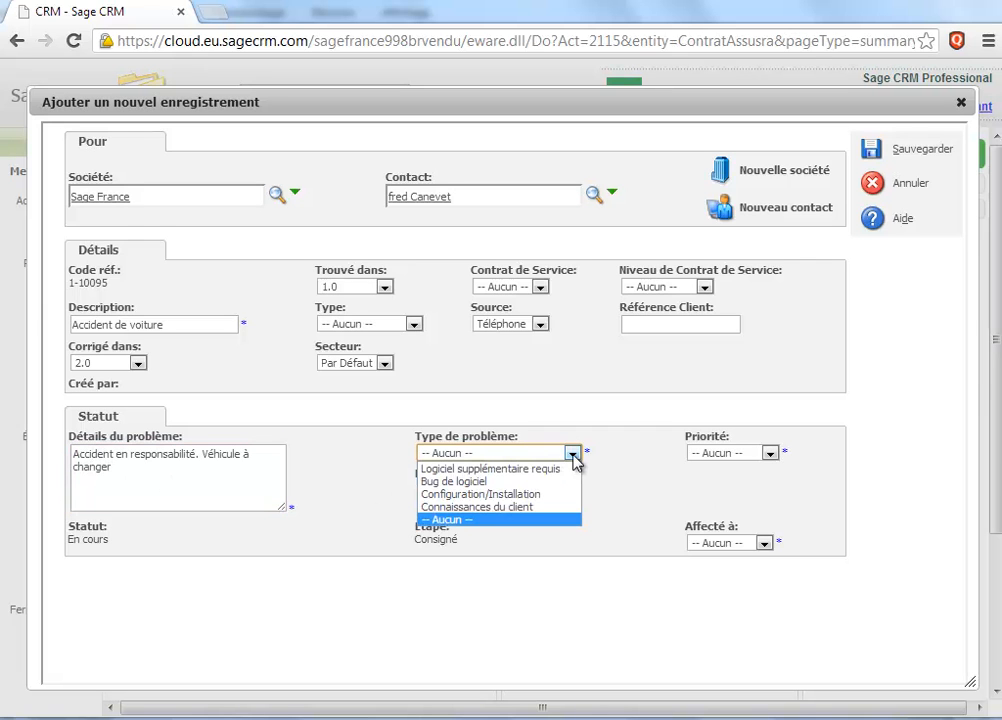
left_click(540, 508)
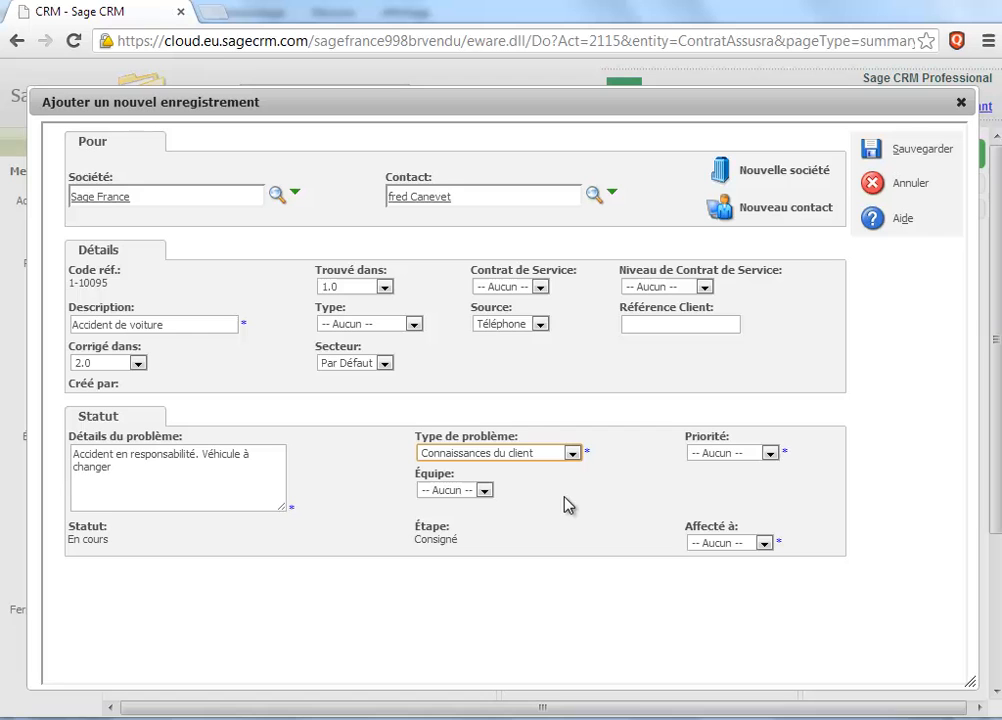
left_click(721, 456)
left_click(725, 494)
left_click(763, 542)
left_click(745, 559)
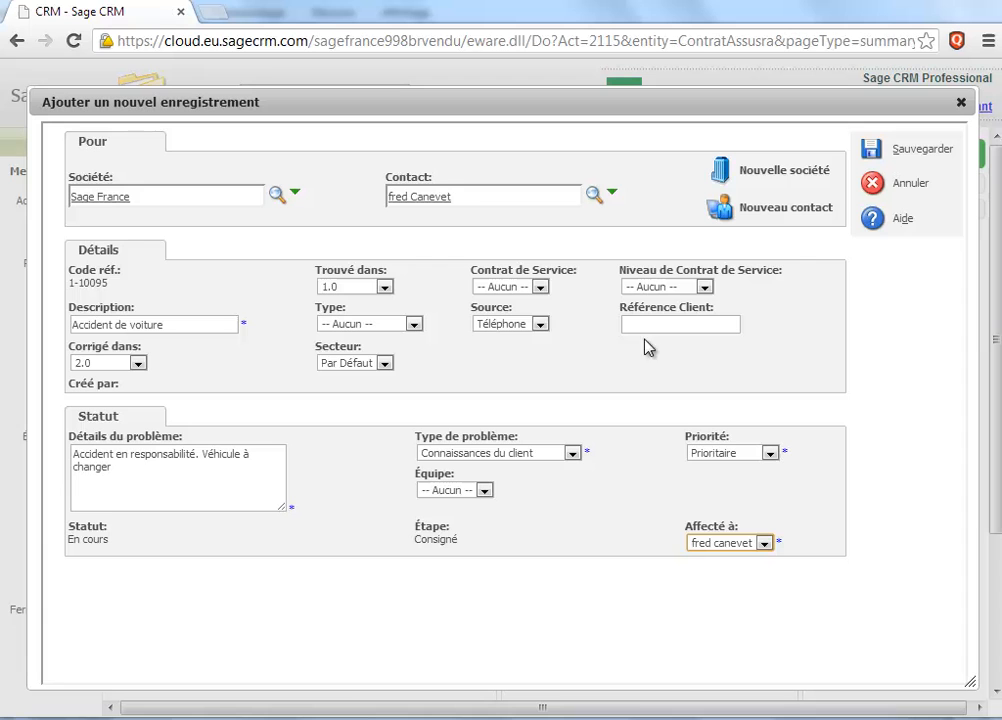
- Set the ticket's service contract level to Prioritaire with source Téléphone, and save both the ticket and the vehicle contract
left_click(704, 287)
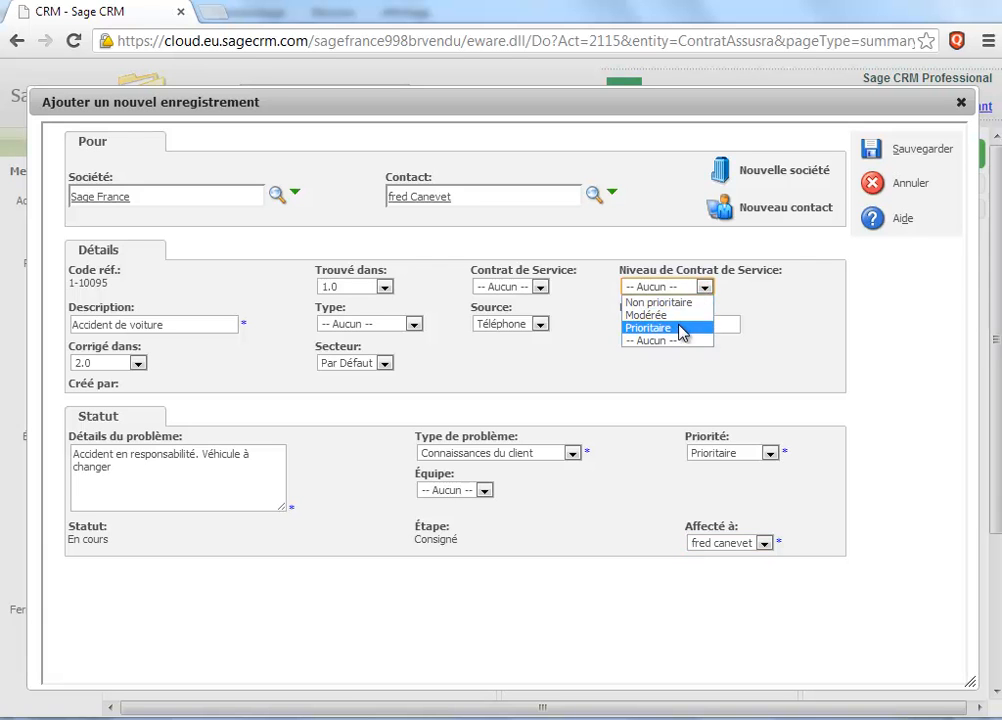
left_click(680, 328)
left_click(540, 287)
left_click(527, 302)
left_click(540, 324)
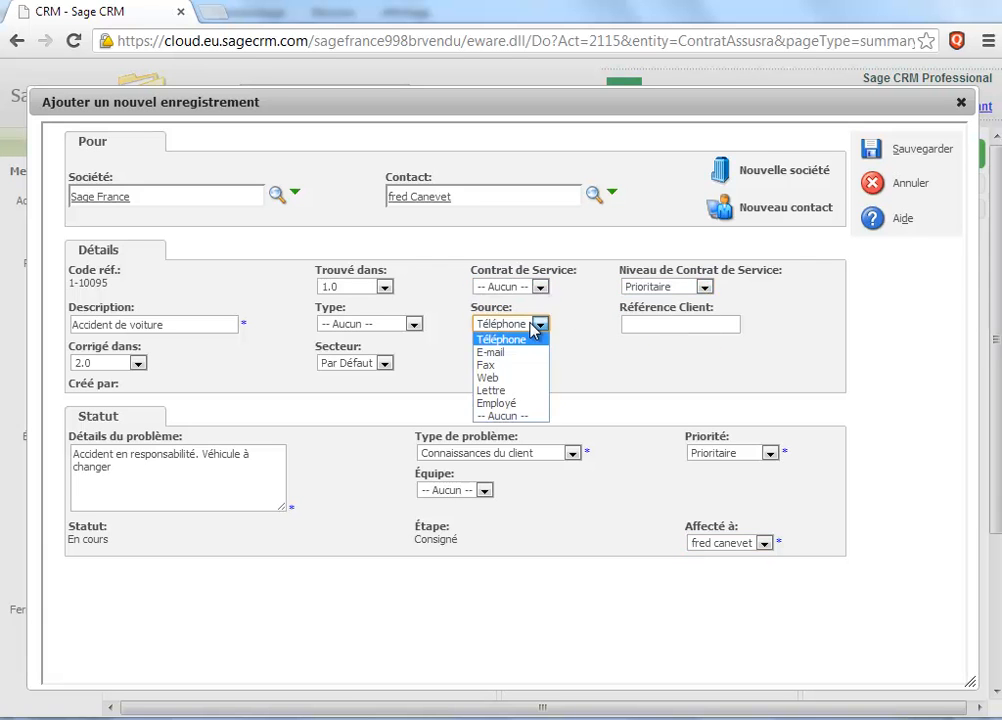
left_click(620, 366)
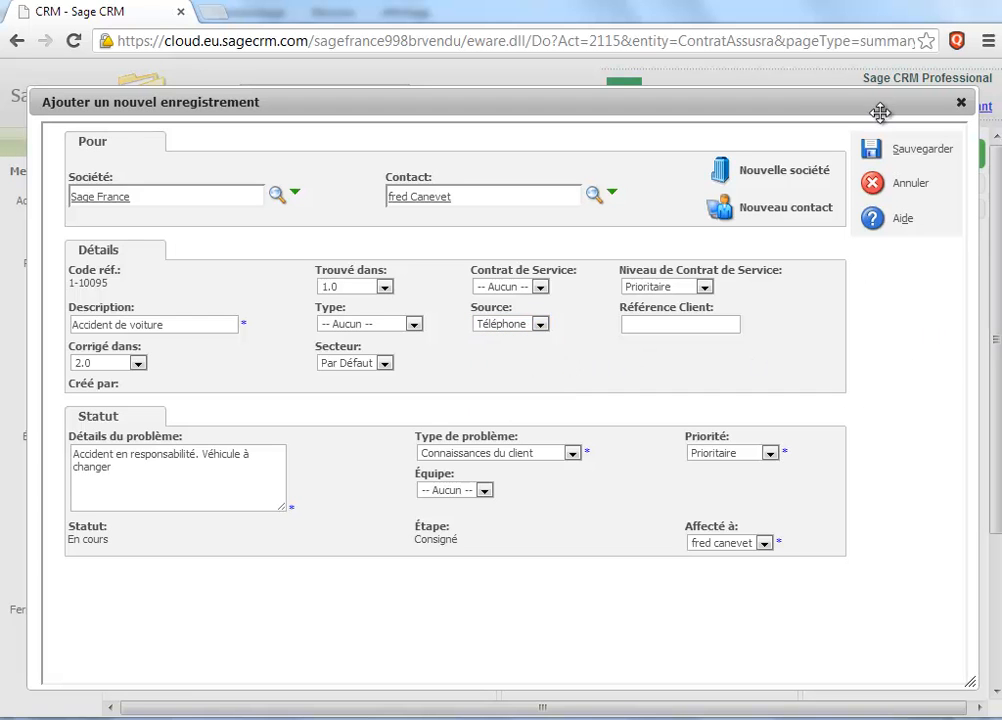
left_click(875, 150)
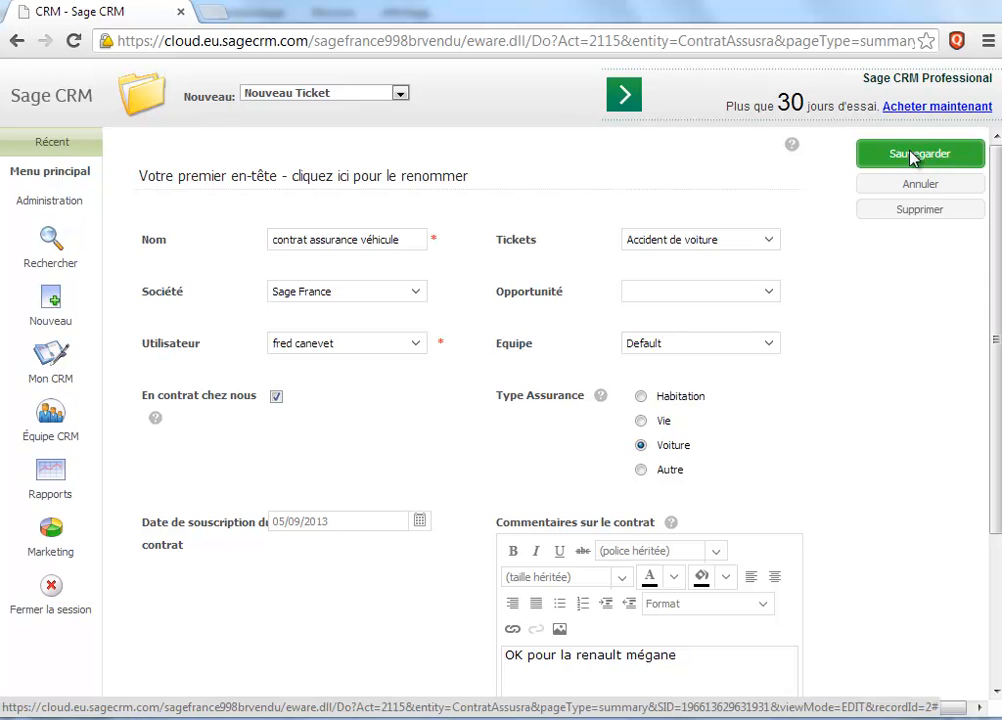
left_click(912, 157)
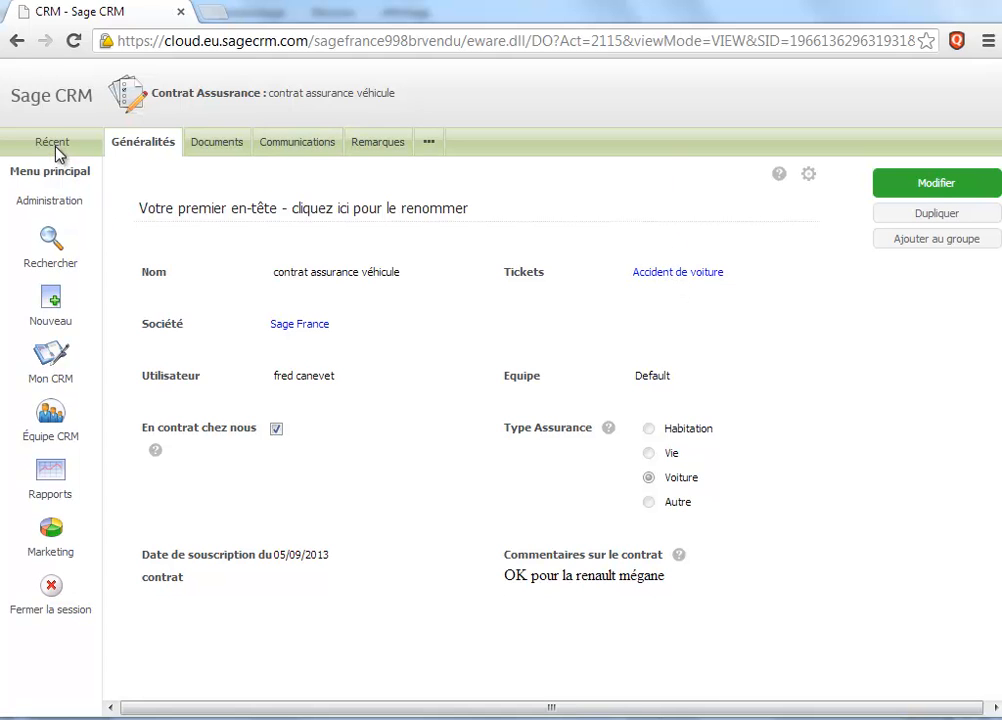
- Examine the "Accident de voiture" ticket's follow-up and linked insurance contracts, and return to the personal list of contracts
mouse_move(55, 150)
left_click(112, 162)
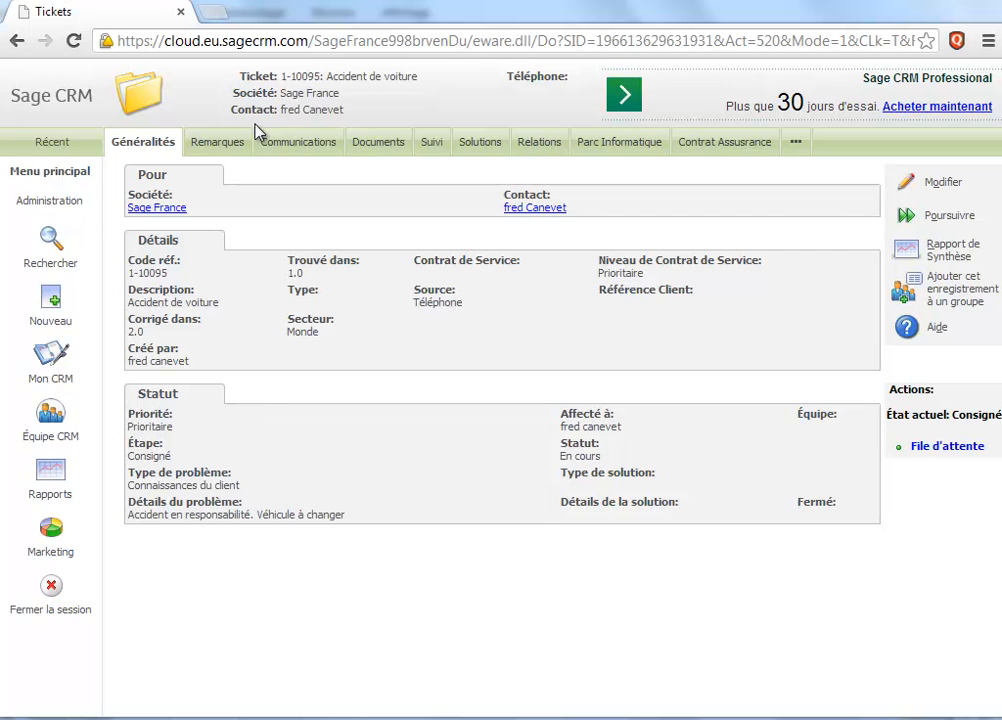
left_click(435, 147)
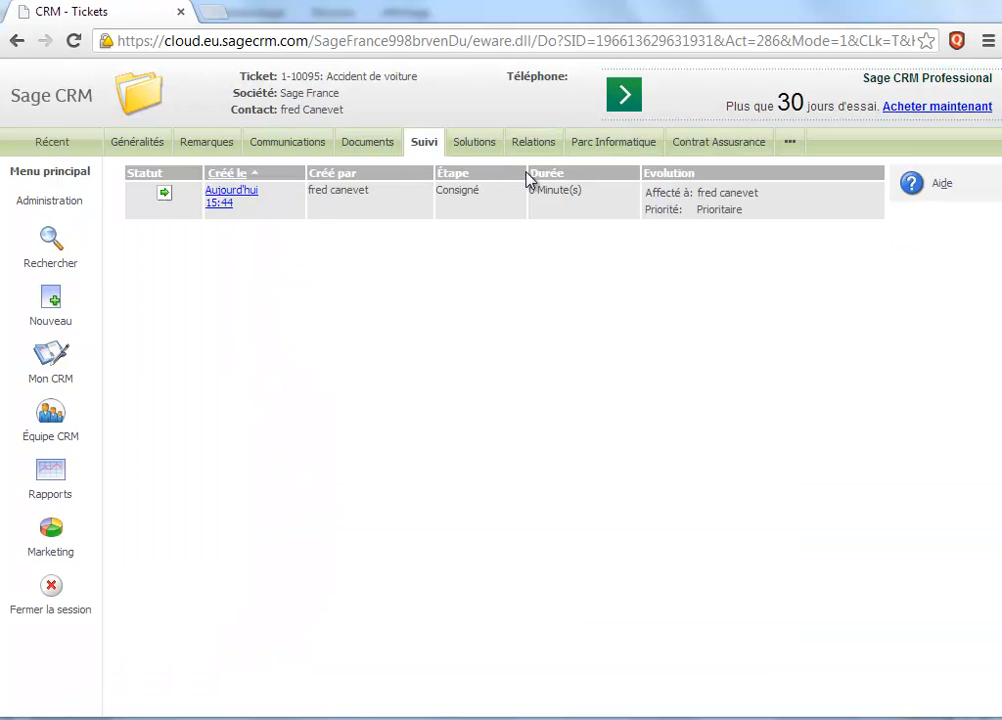
left_click(700, 141)
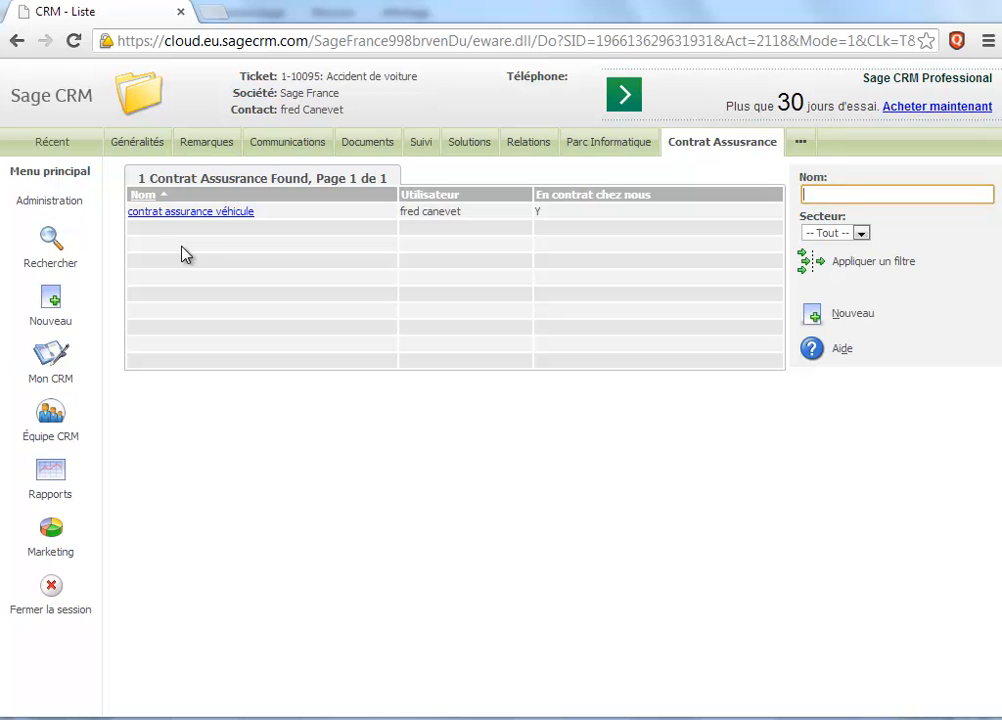
left_click(45, 354)
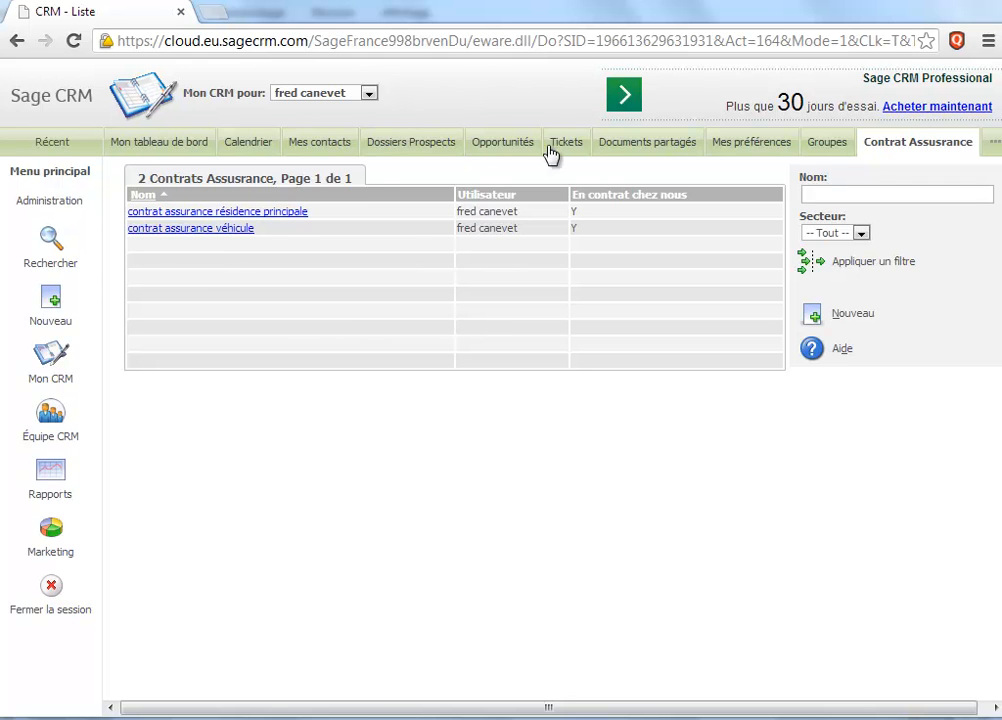
- Open the summary screen layout of the Contrat Assusrance entity in the administration's customization area
left_click(62, 202)
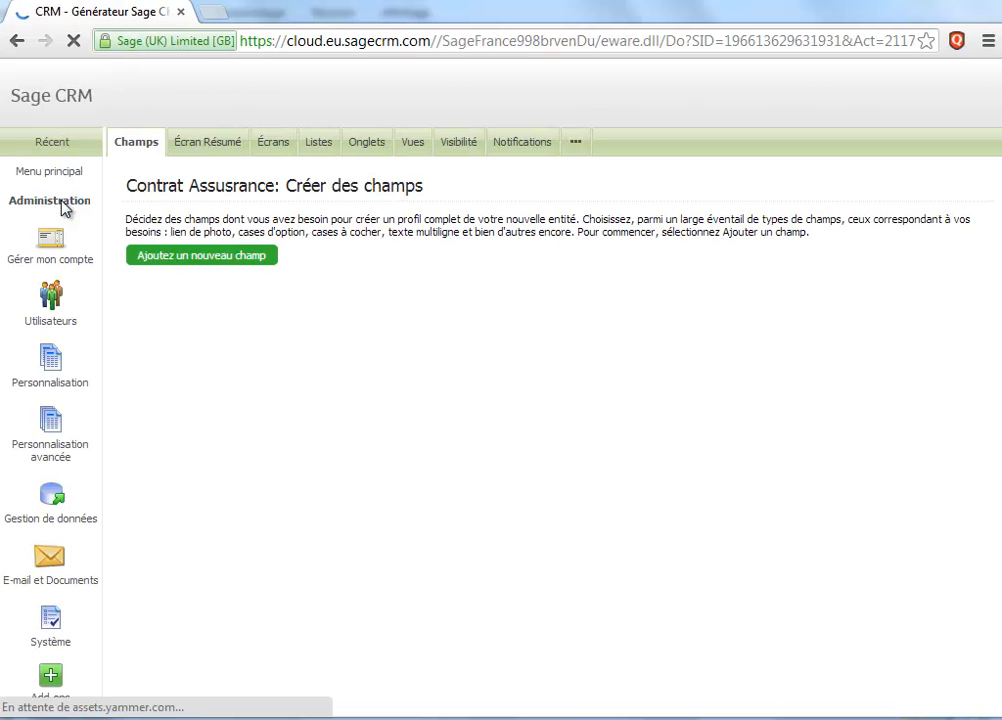
left_click(47, 362)
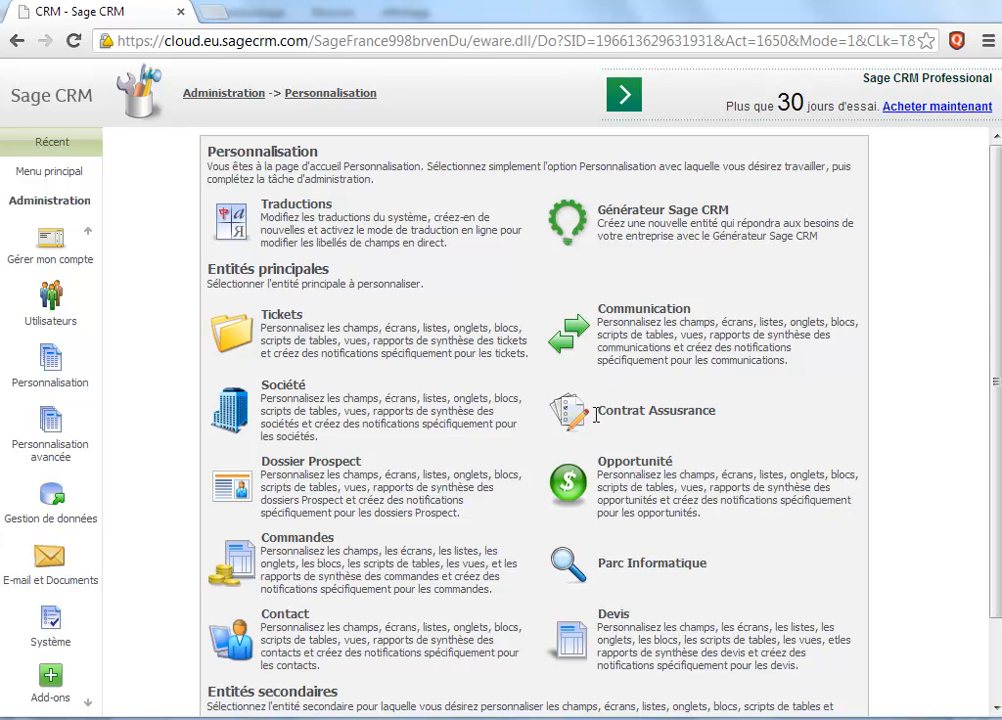
left_click(628, 423)
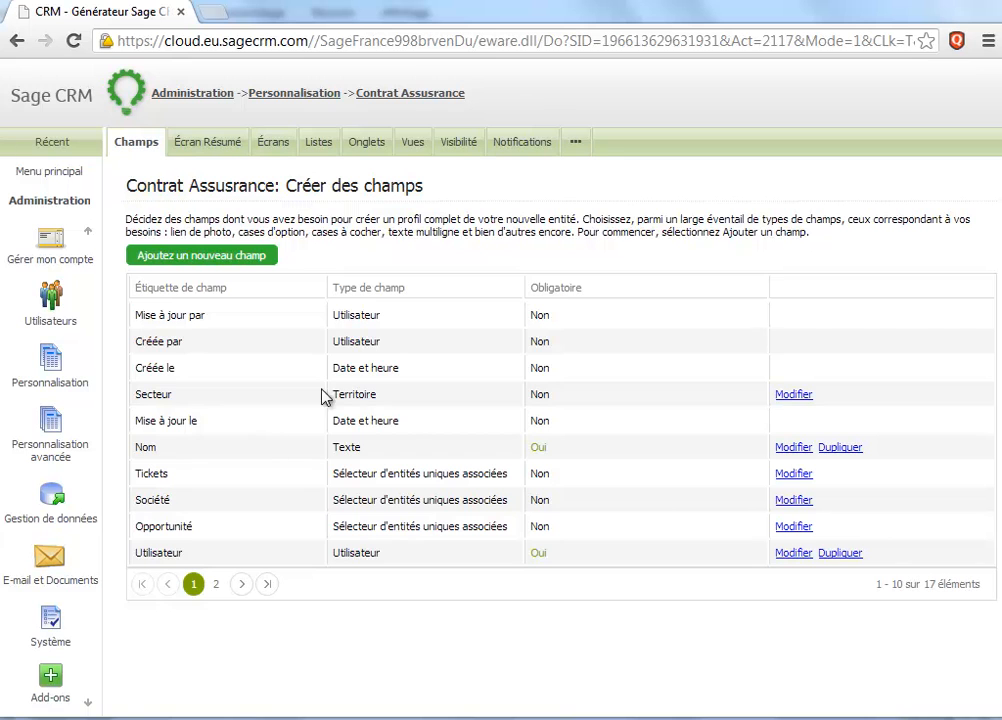
left_click(210, 150)
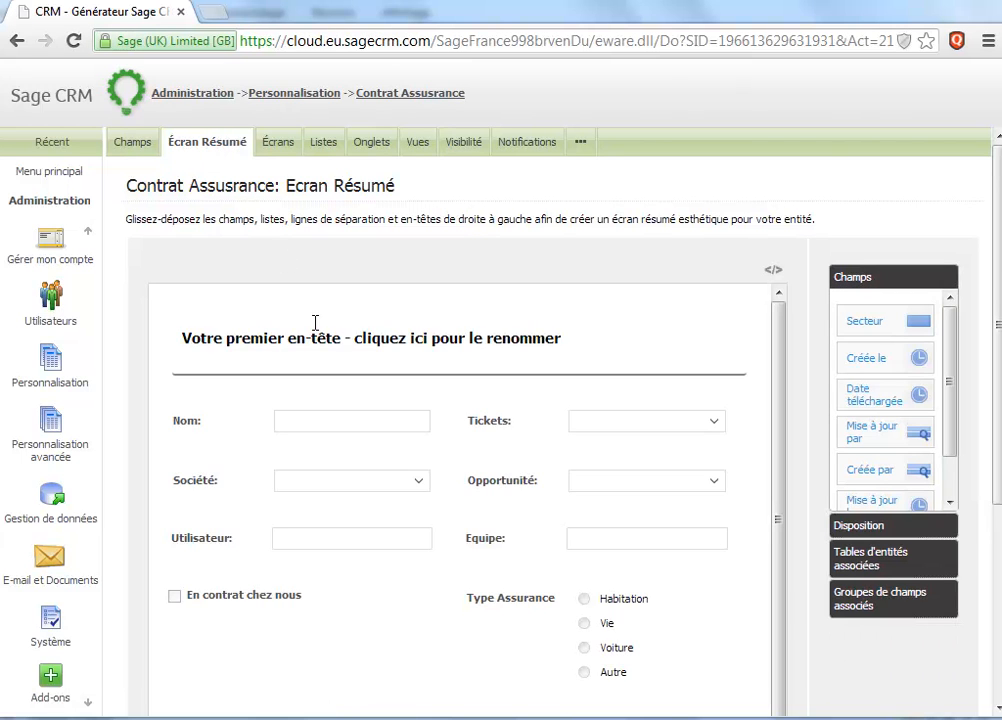
- Rename the summary screen's header to "Contenu du contrat d'assurance du client" and save the layout
left_click(567, 360)
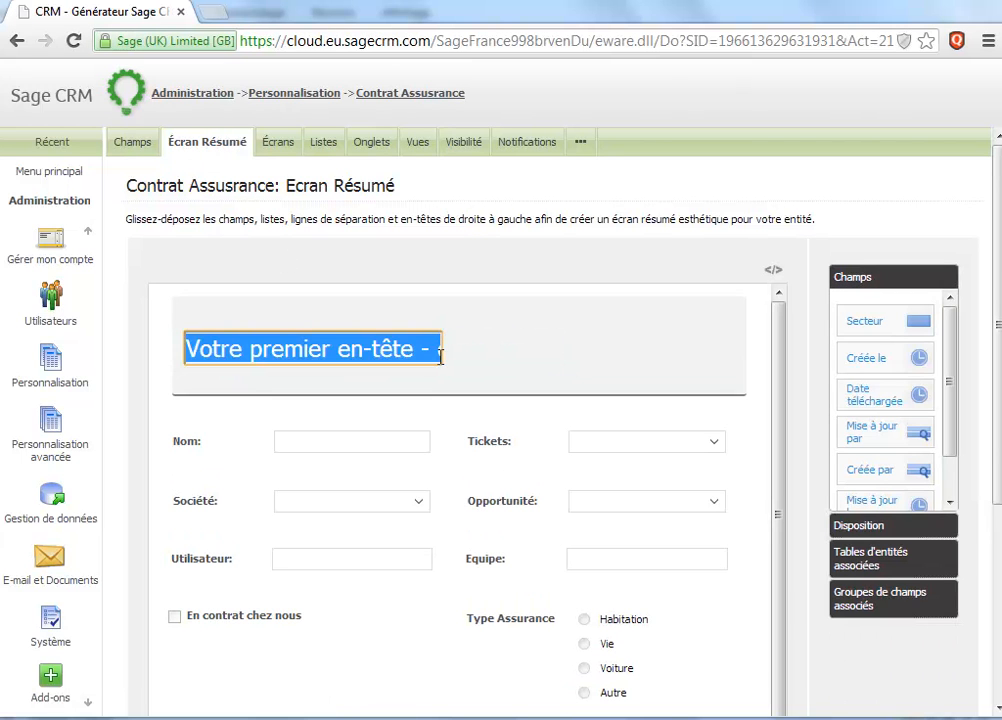
type("Contrat")
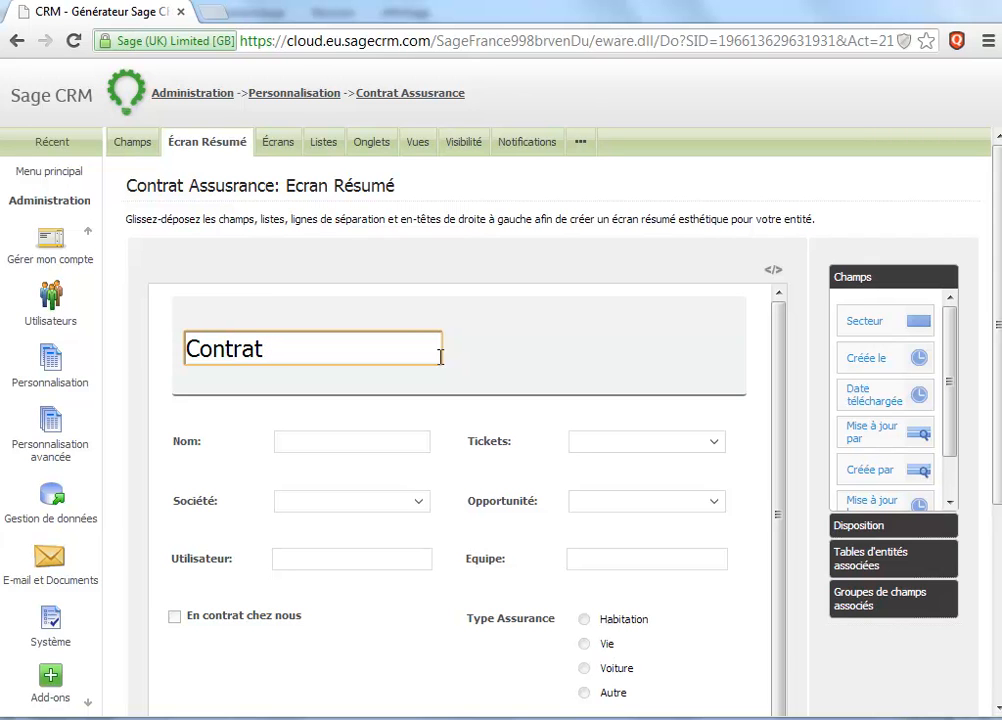
key("ctrl+a")
type("Contenu du c")
type("ontrat d")
type("'asurance du ")
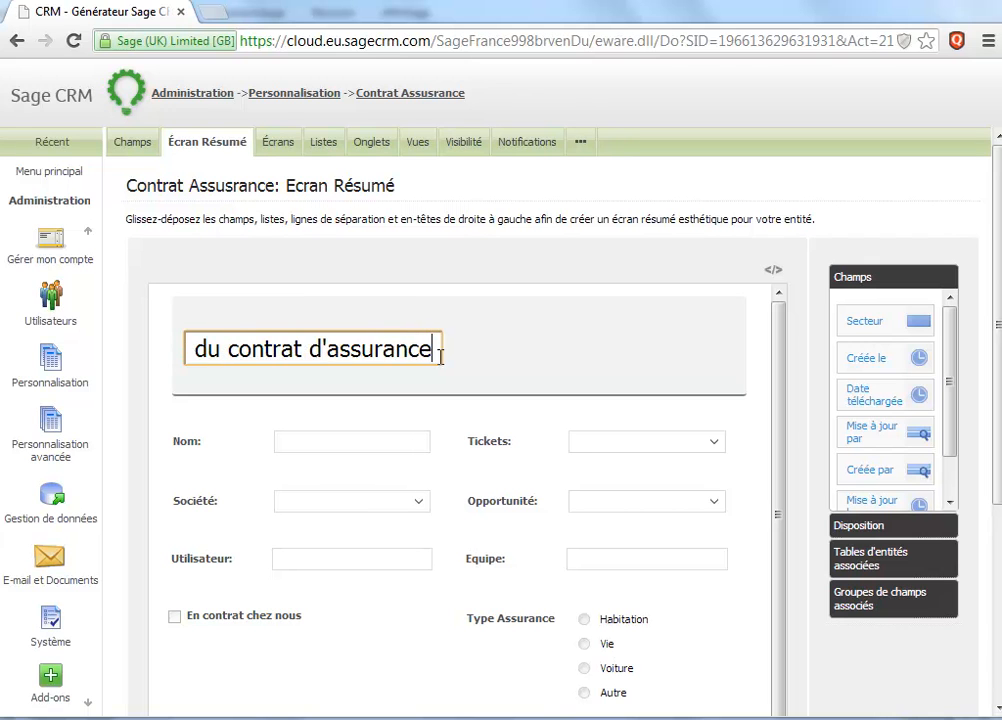
type("client")
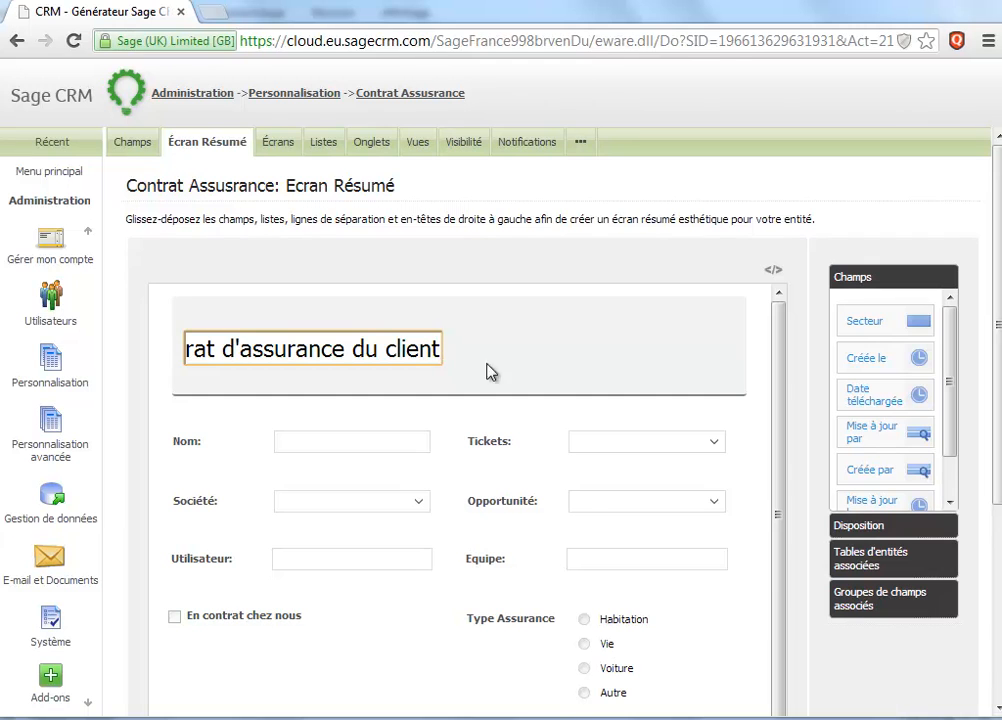
left_click_drag(997, 403, 998, 598)
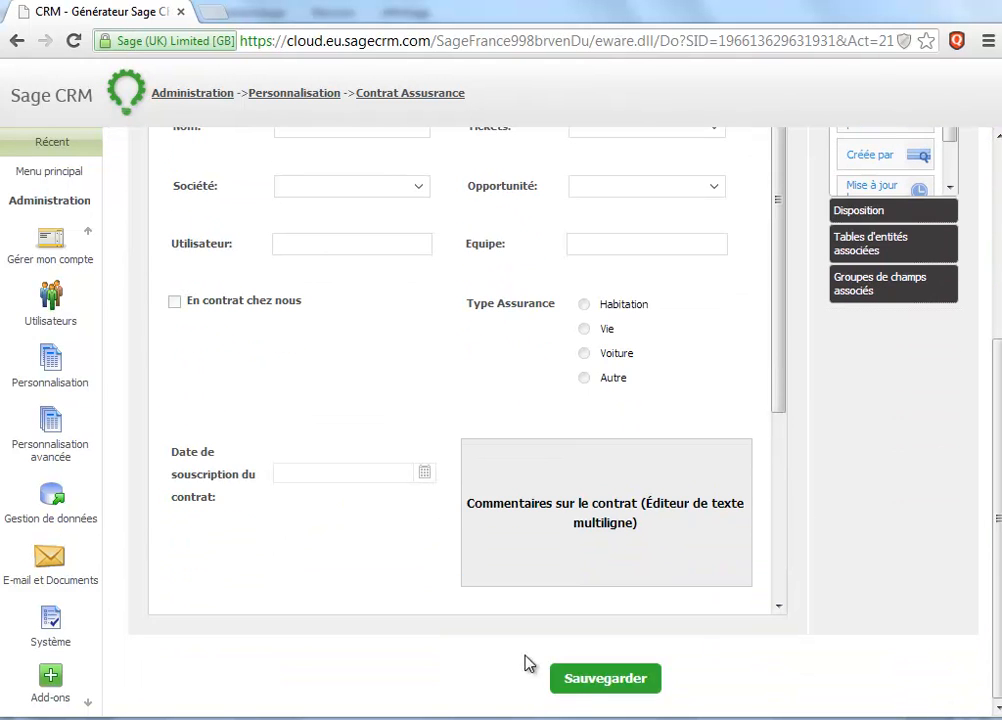
left_click(590, 681)
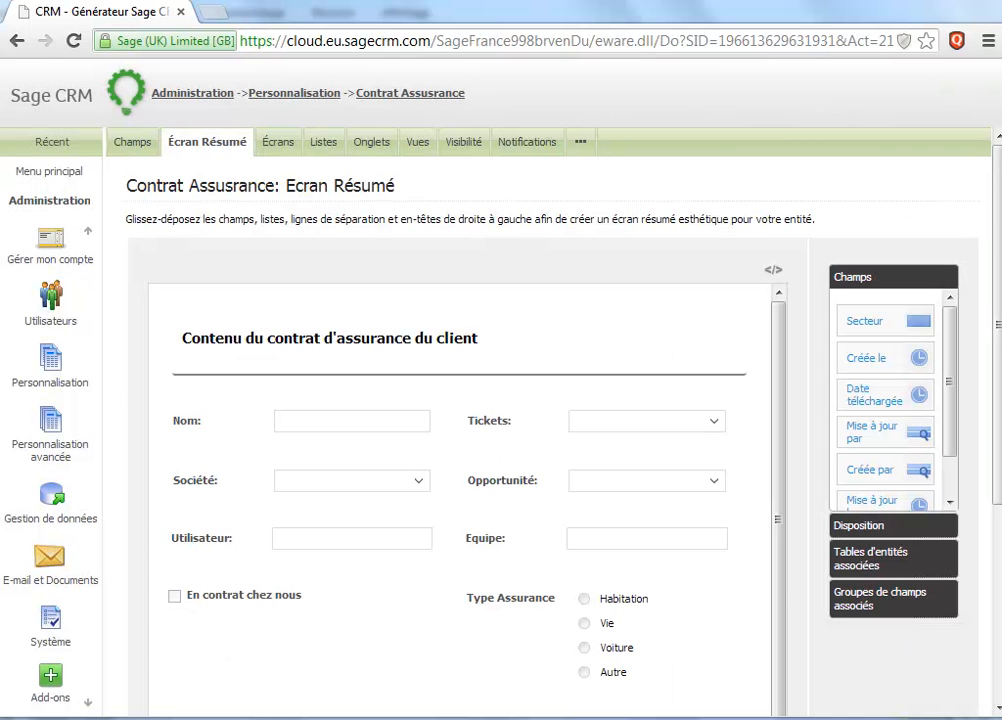
mouse_move(998, 454)
left_mouse_down()
mouse_move(984, 688)
mouse_move(998, 450)
left_mouse_up()
- Check the header on "contrat assurance résidence principale" and return to the personal list of insurance contracts
left_click(53, 173)
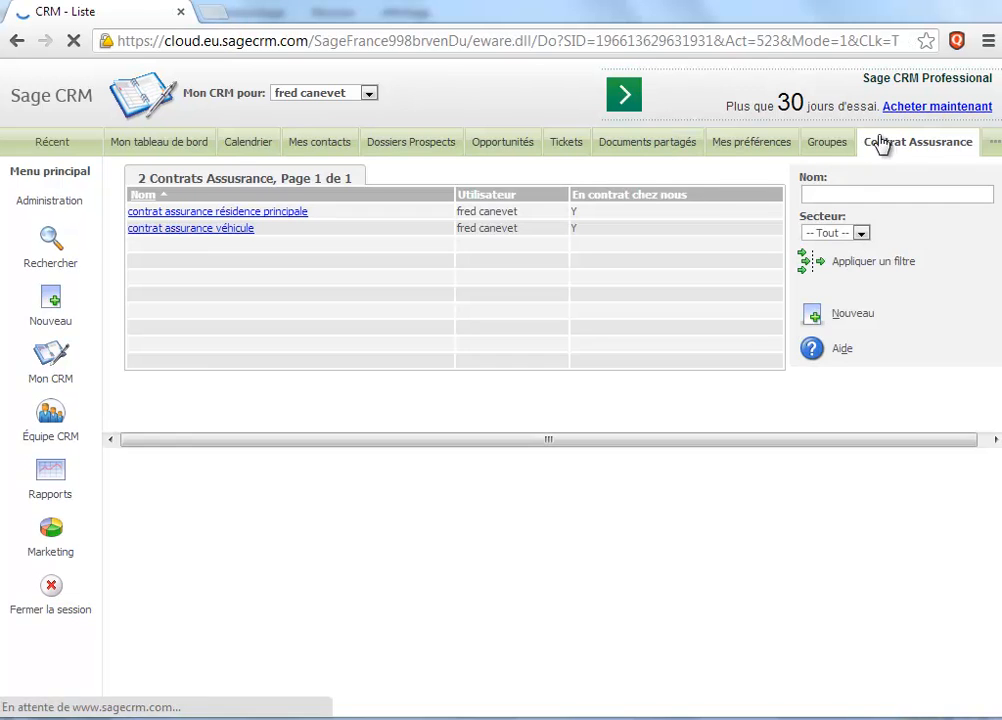
left_click(237, 213)
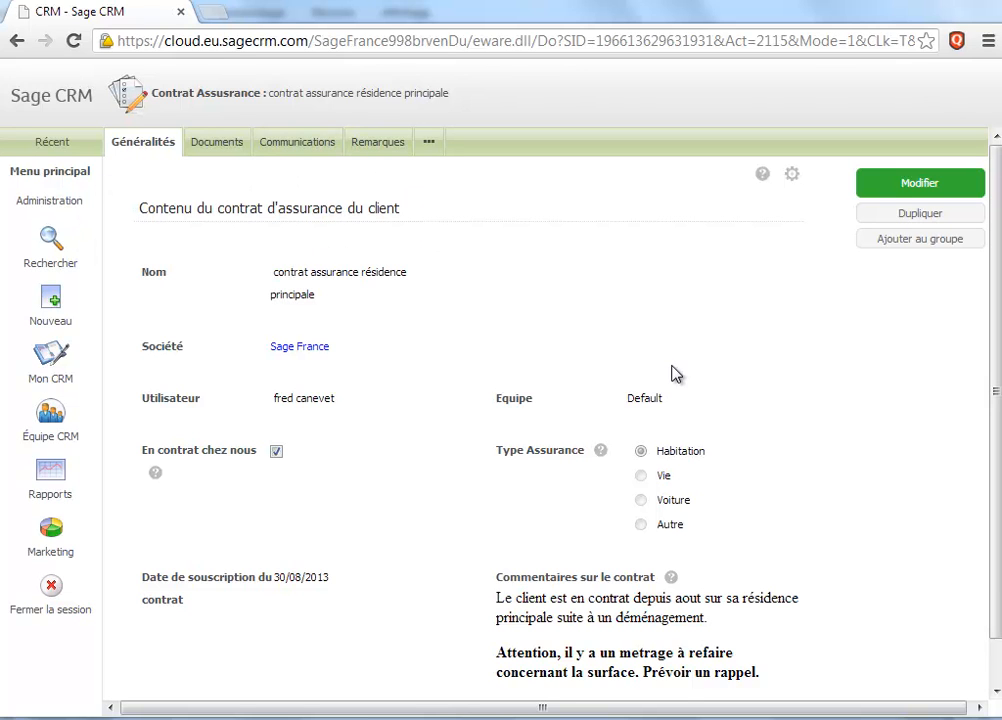
left_click(40, 358)
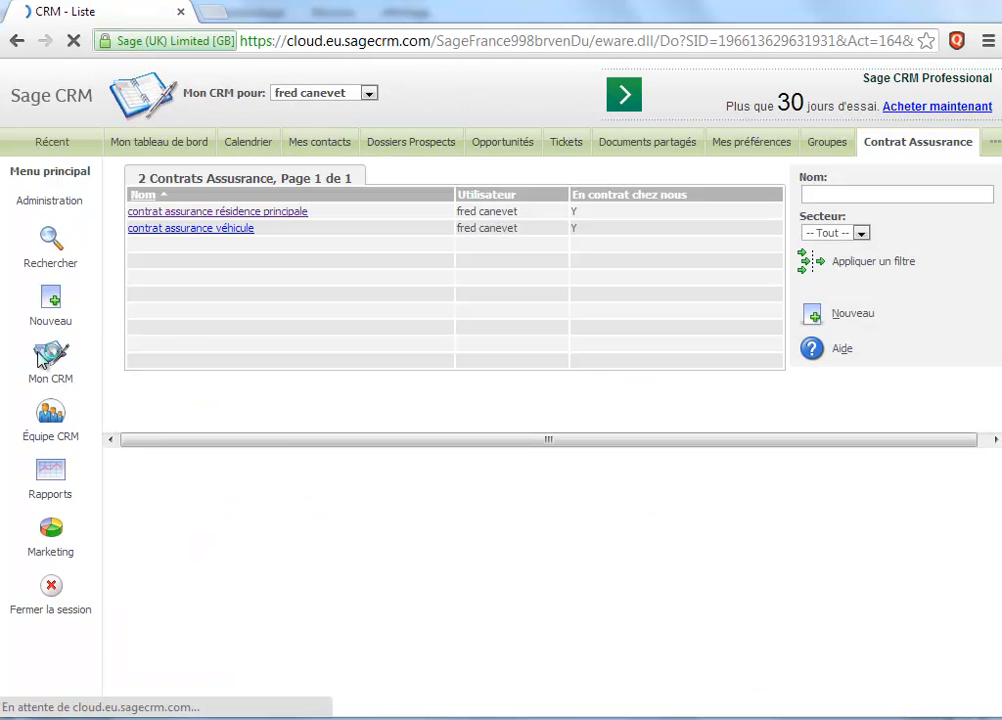
left_click(38, 356)
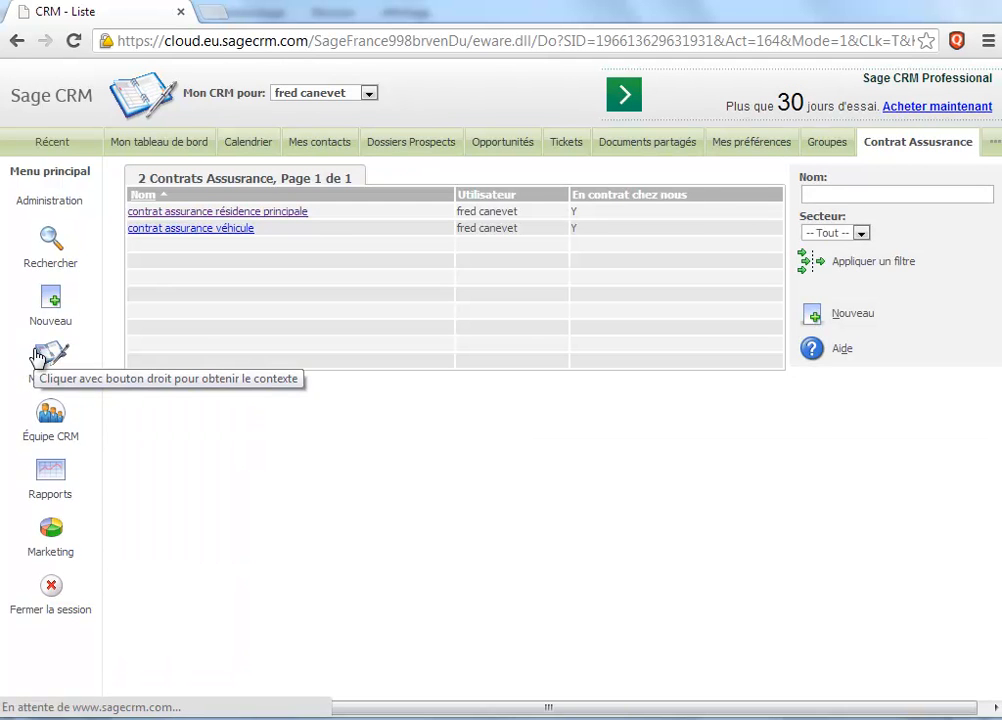